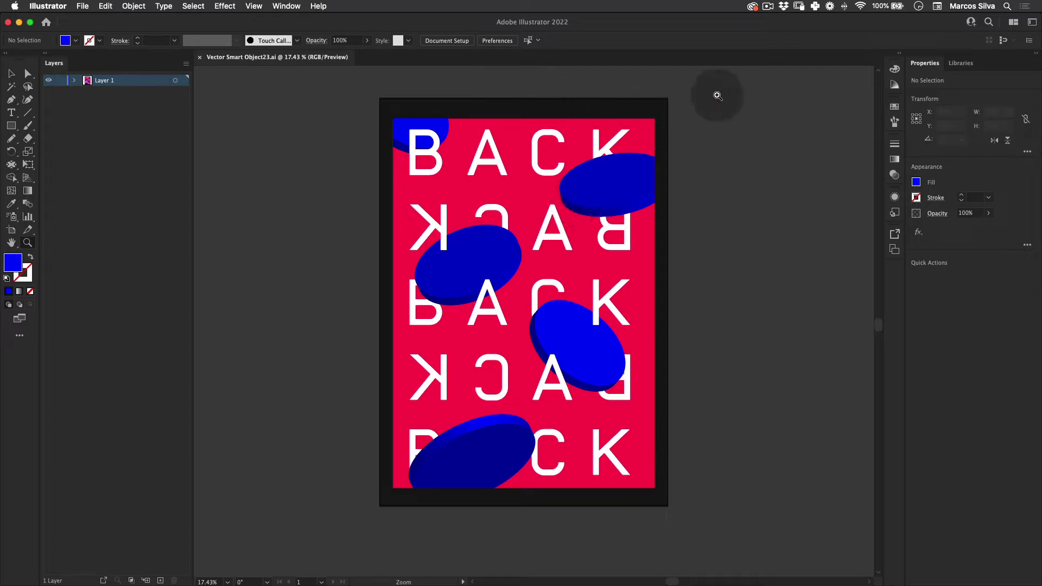
key("v")
left_click_drag(724, 93, 319, 544)
scroll(542, 304, "right", 2)
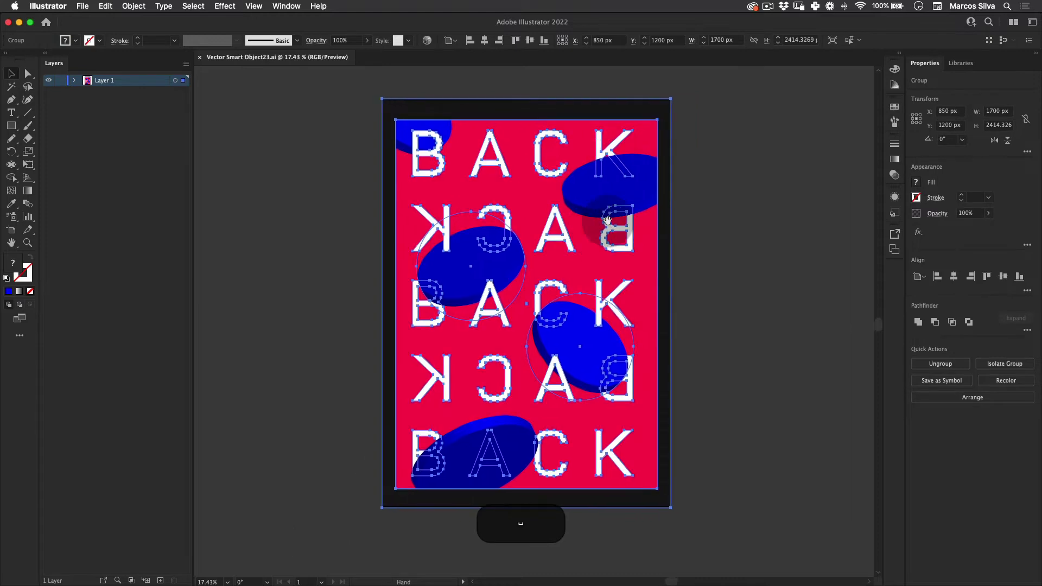
left_click(709, 174)
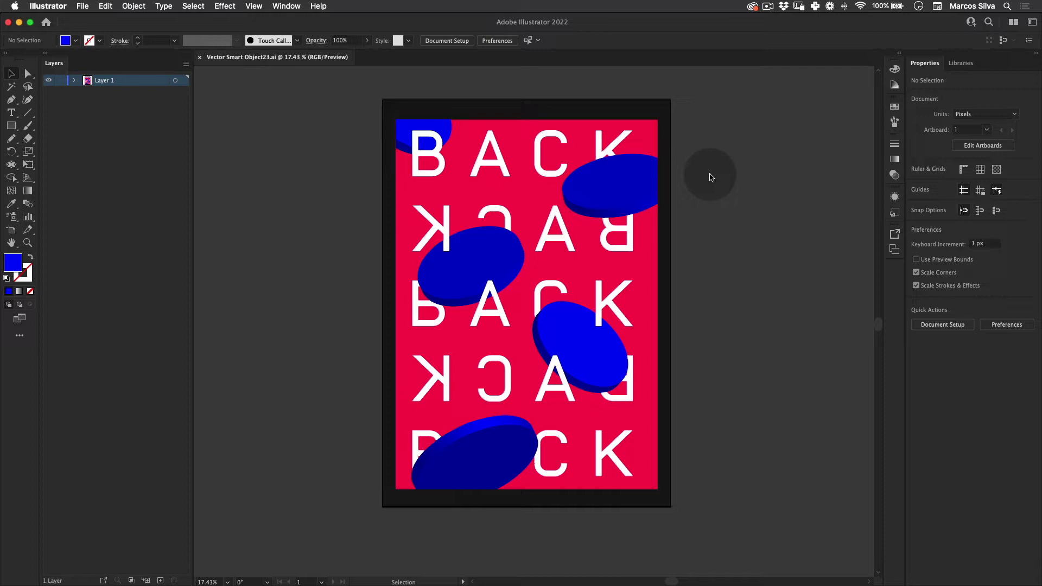
left_click_drag(747, 93, 268, 544)
left_click(237, 445)
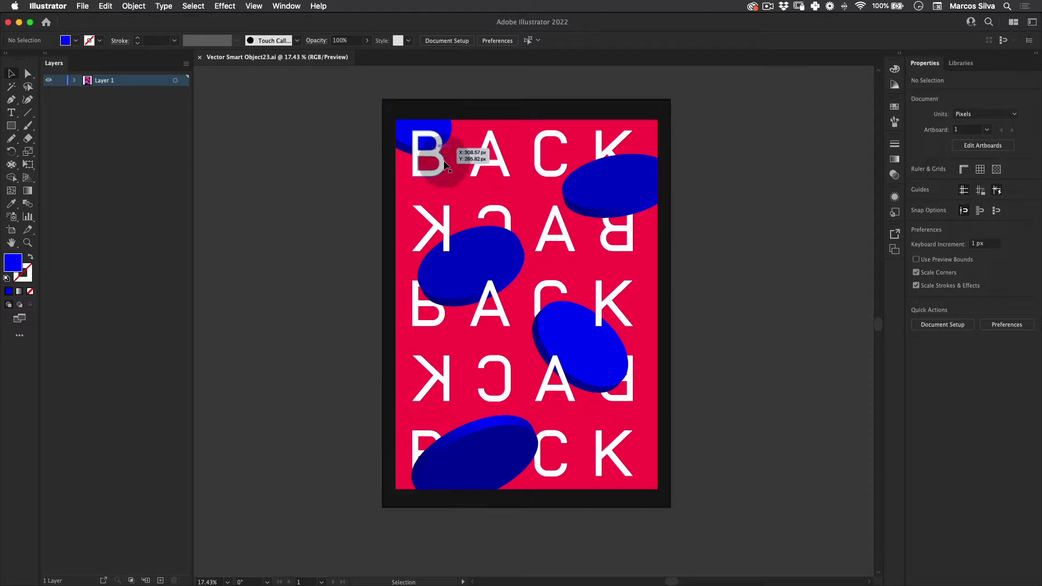
key("super")
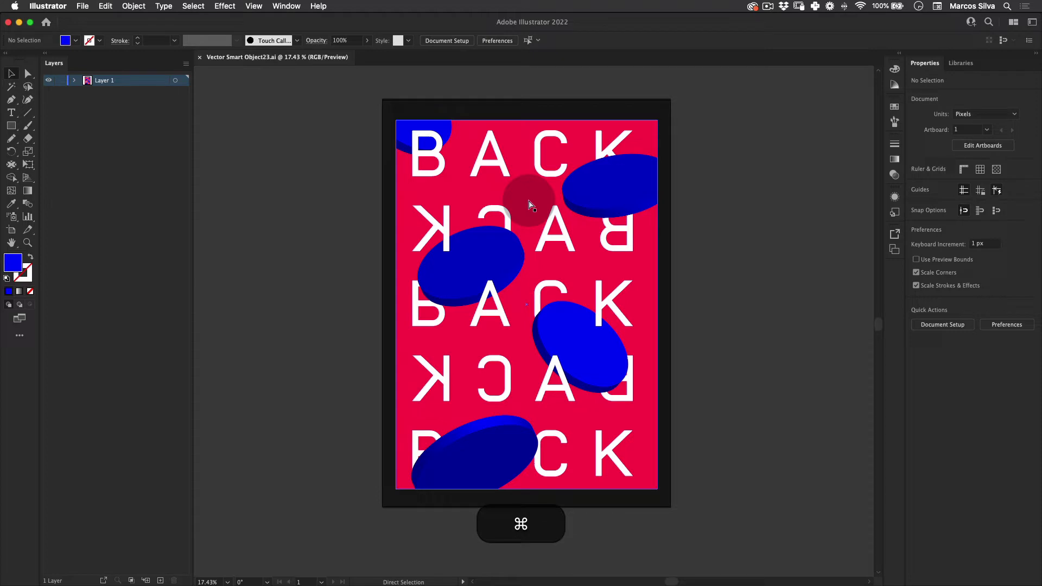
Create a new portrait document of 1700 × 2400 px with RGB color and 72 ppi raster effects
left_click(82, 6)
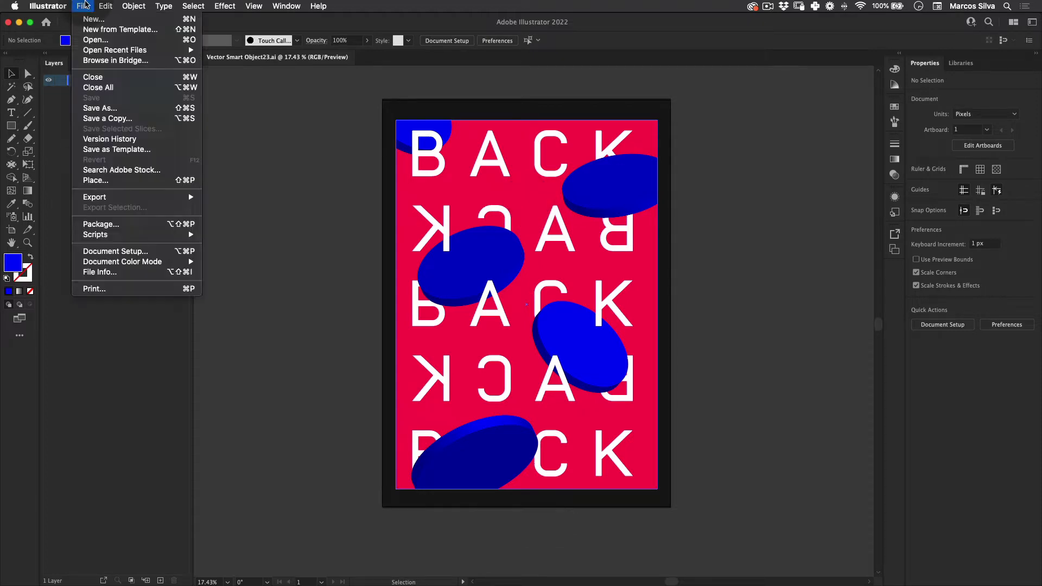
left_click(376, 41)
key("super+n")
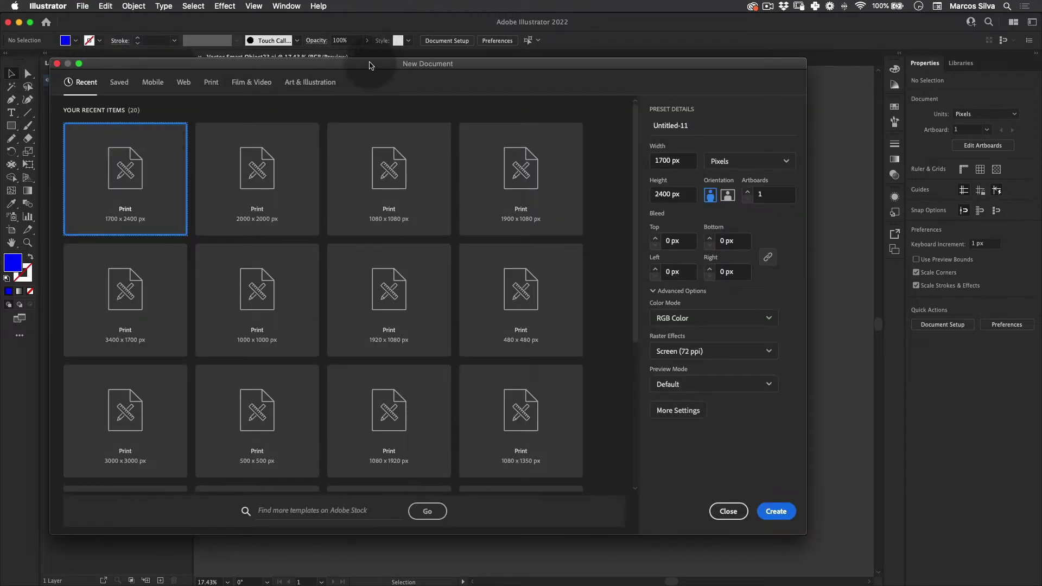
left_click(716, 155)
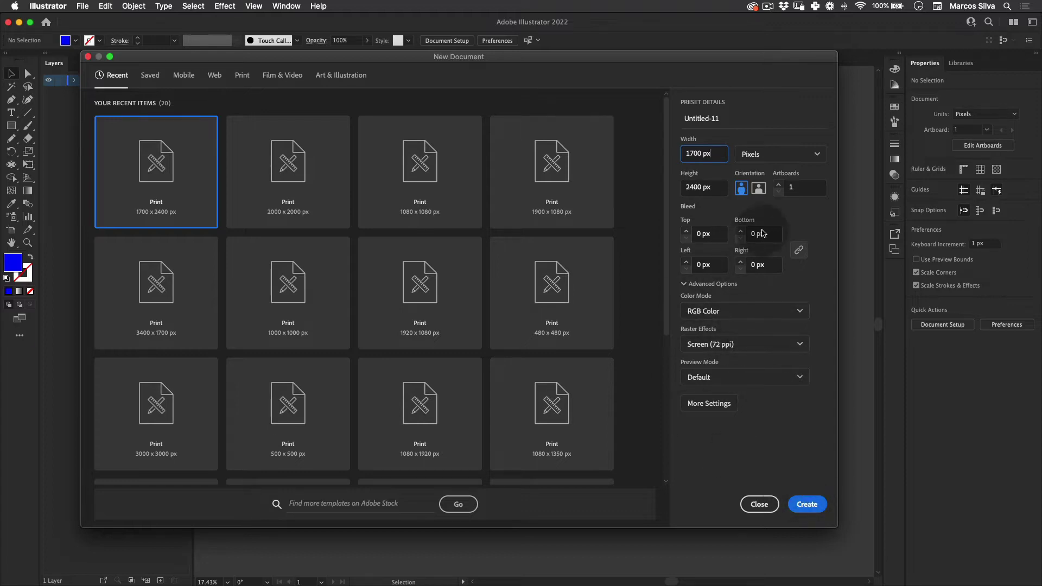
left_click(810, 509)
Draw a 1700 × 2400 px rectangle covering the whole artboard and remove its stroke
key("z")
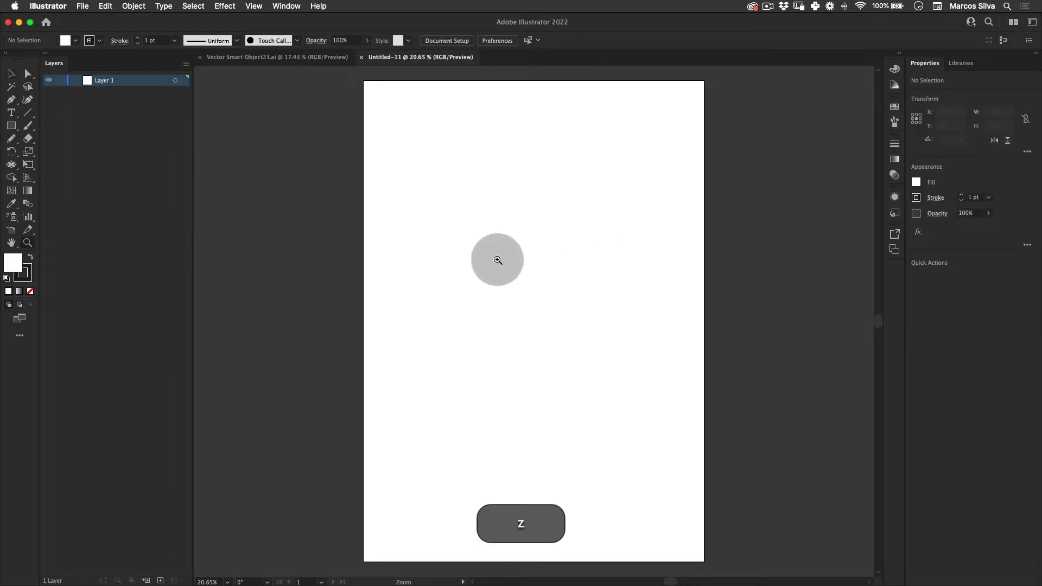
left_click(10, 125)
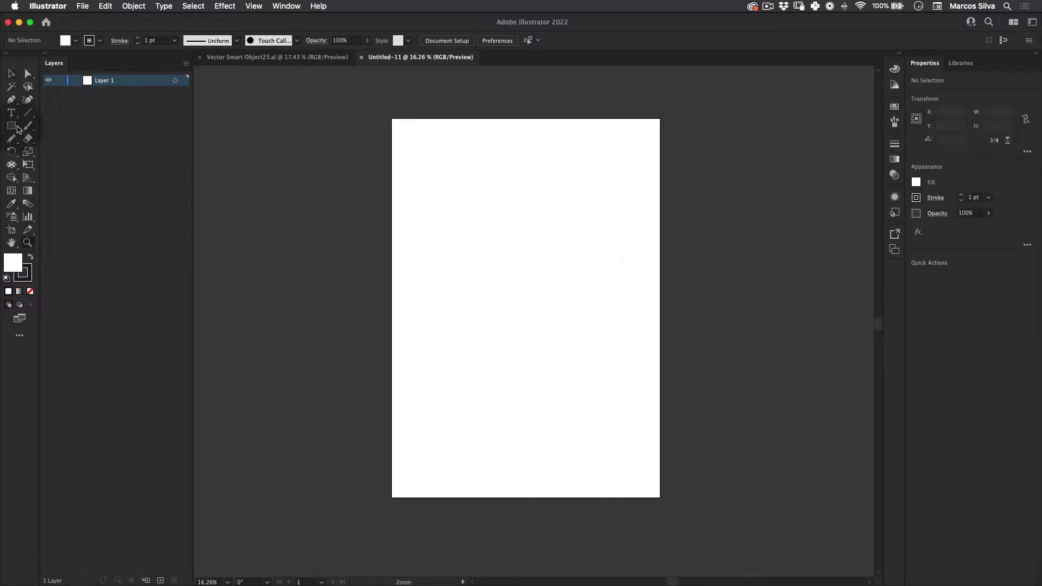
left_click(100, 109)
left_click(11, 125)
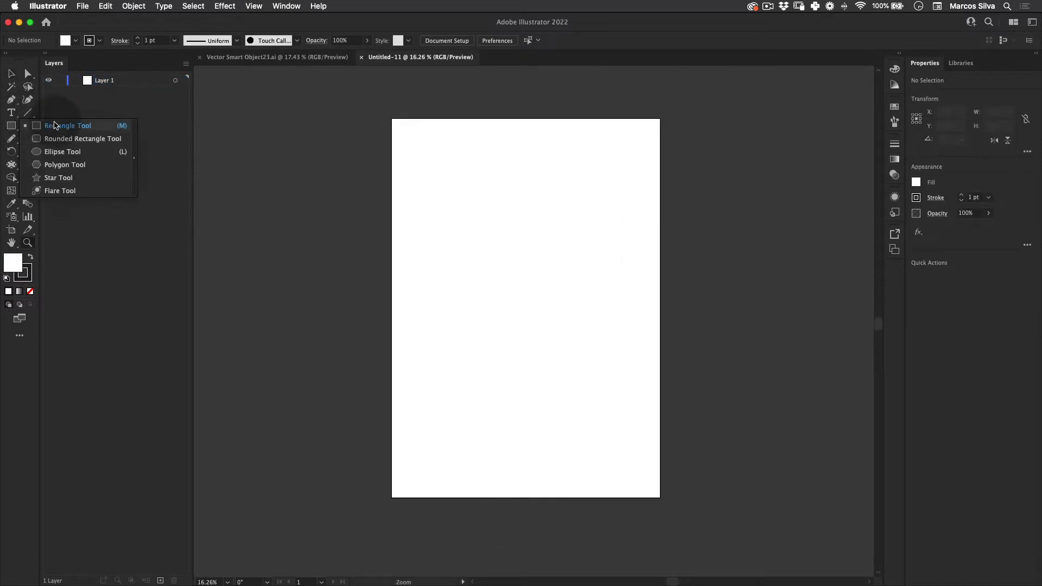
left_click(57, 124)
left_click(412, 120)
key("Escape")
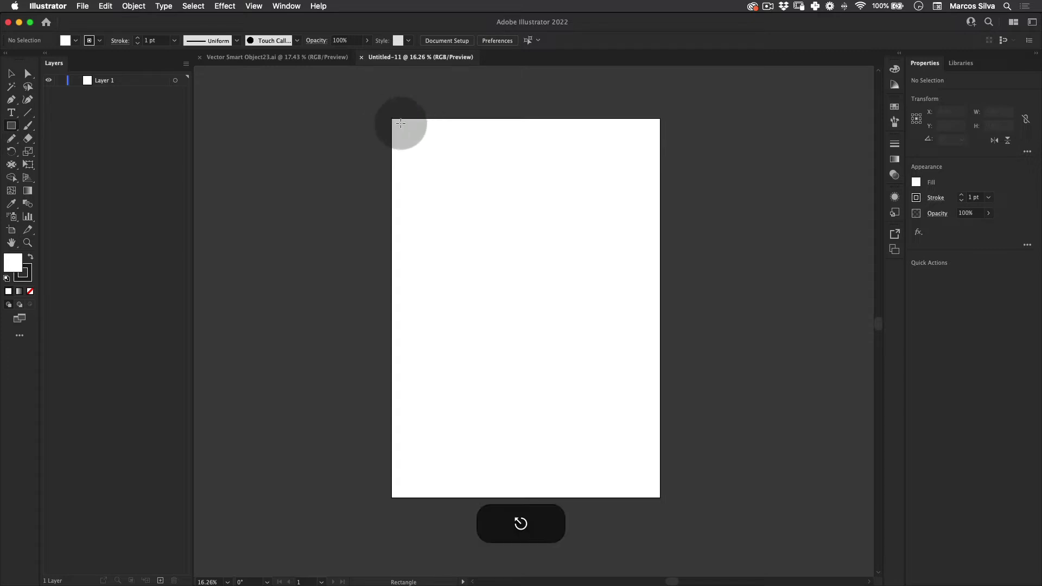
mouse_move(392, 119)
left_mouse_down()
mouse_move(603, 496)
mouse_move(660, 497)
left_mouse_up()
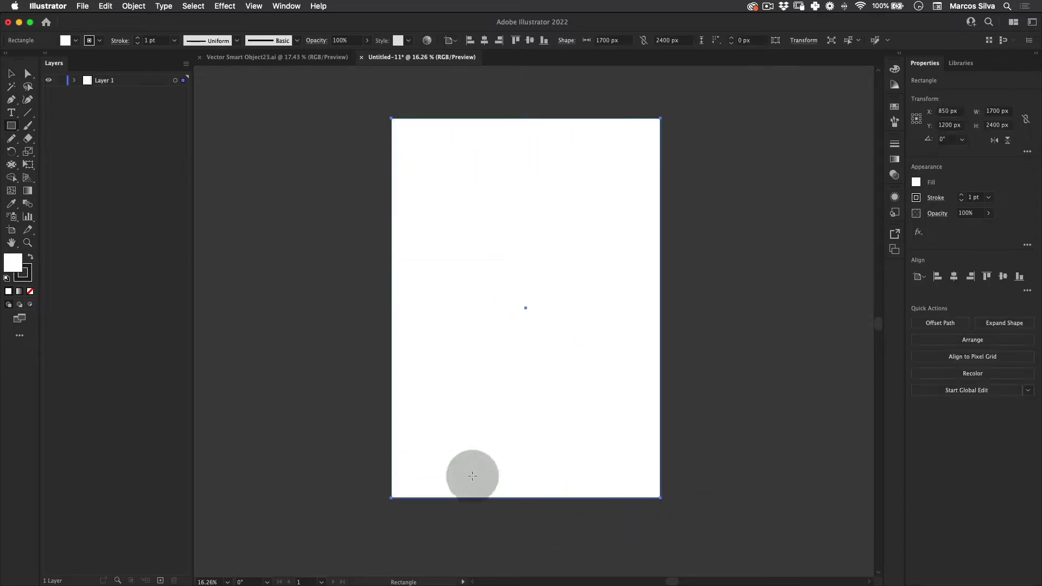
key("x")
left_click(30, 292)
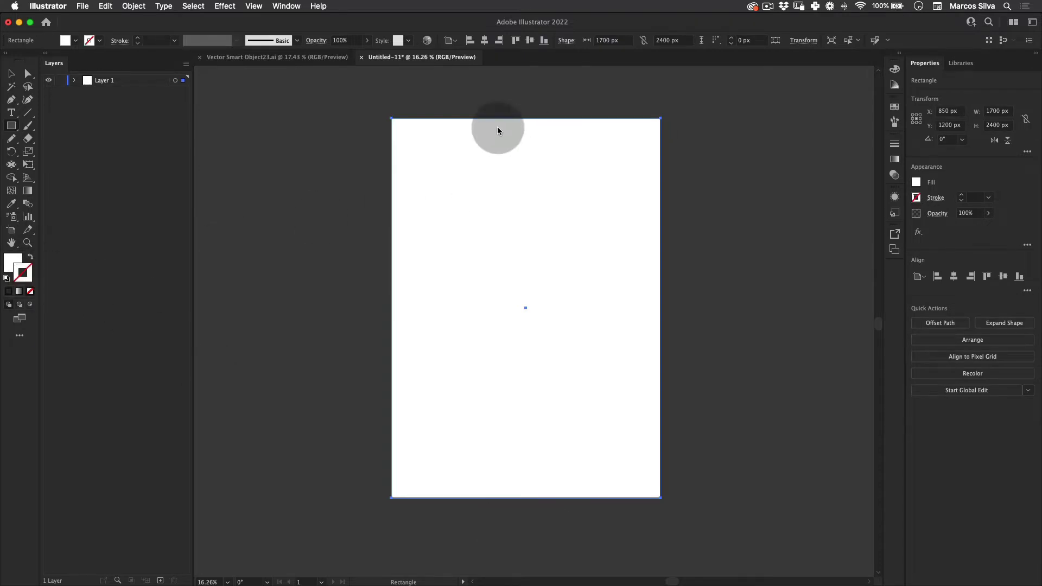
key("v")
left_click_drag(376, 98, 407, 106)
left_click(475, 139)
left_click(617, 40)
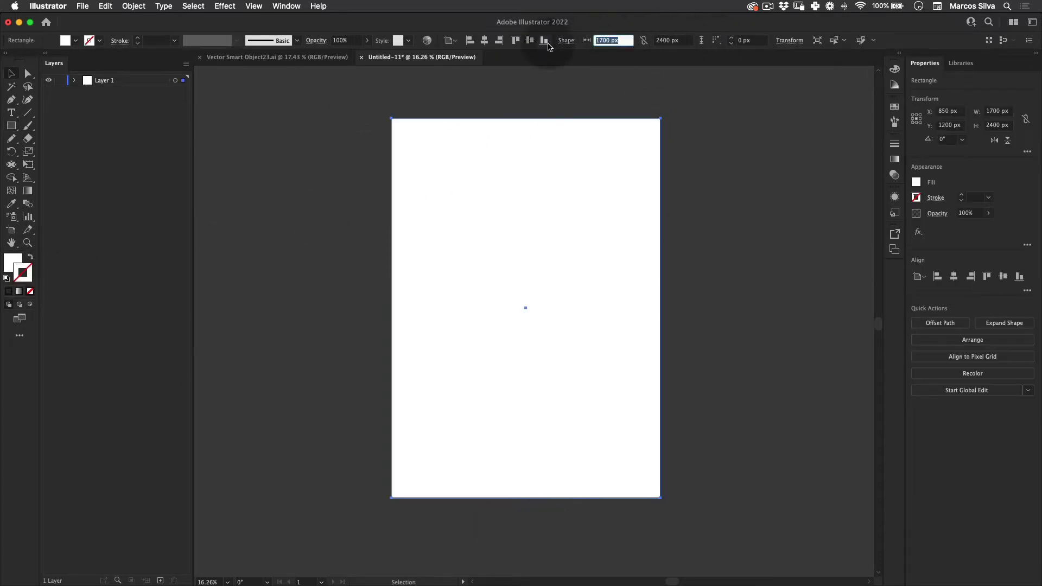
left_click(210, 190)
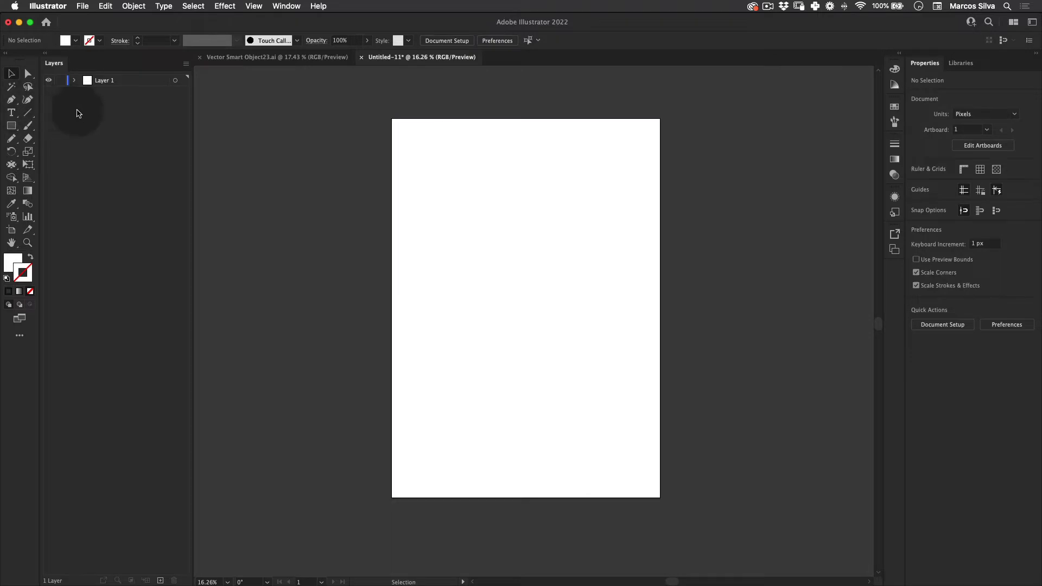
Fill the artboard-sized rectangle with the crimson red f40046
left_click(430, 154)
double_click(13, 262)
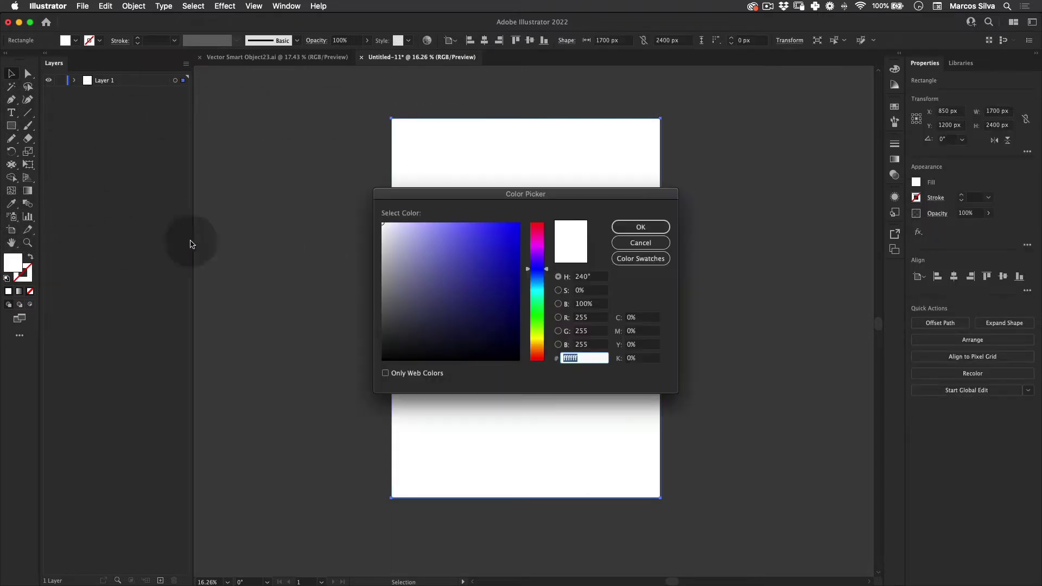
left_click_drag(547, 265, 534, 228)
left_click(519, 228)
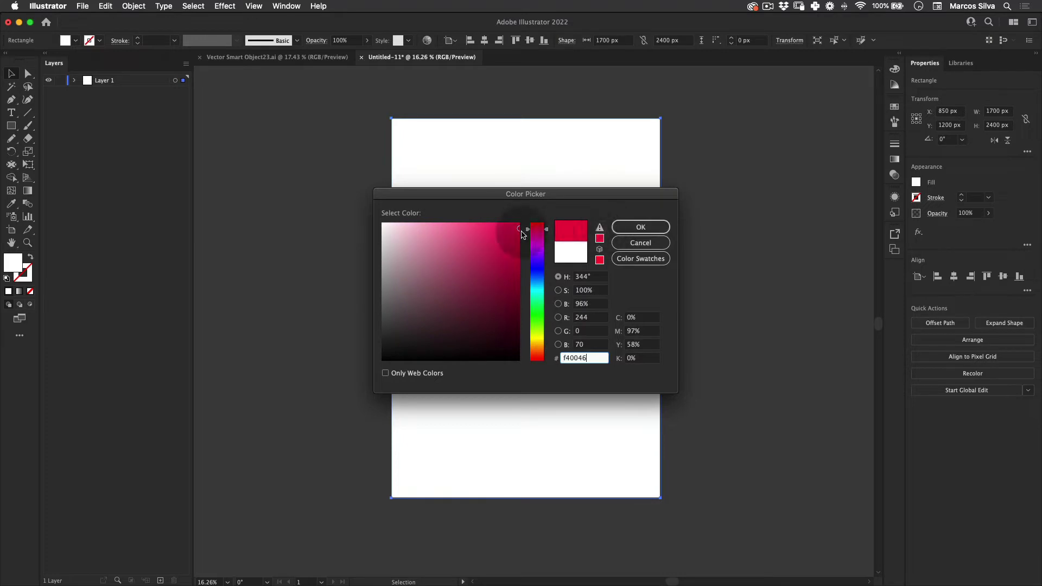
left_click(641, 227)
key("v")
left_click(380, 455)
left_click_drag(320, 121, 768, 555)
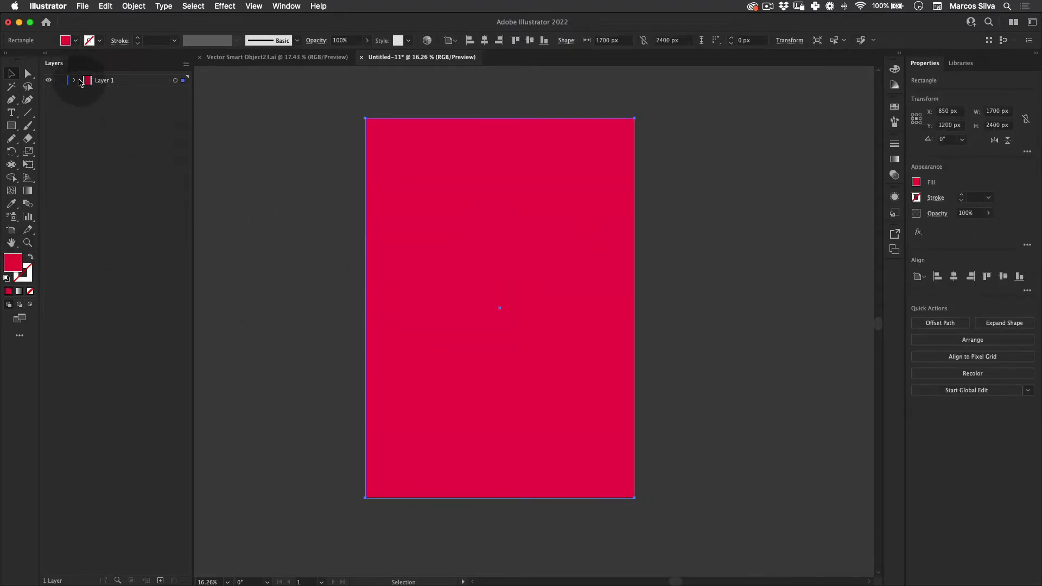
Rename the rectangle's layer as Background and lock it
double_click(100, 81)
type("Background")
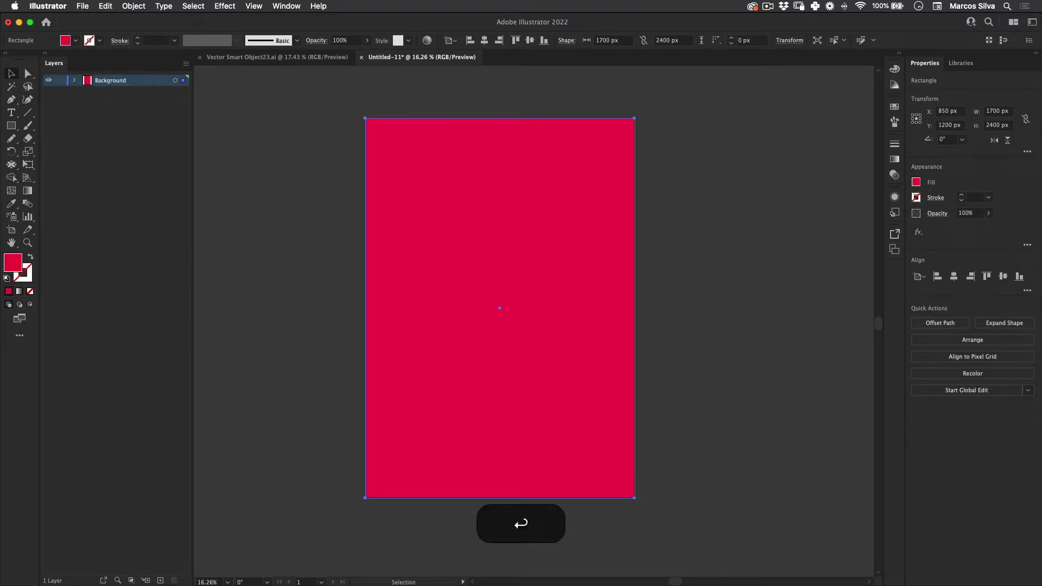
left_click(60, 81)
key("v")
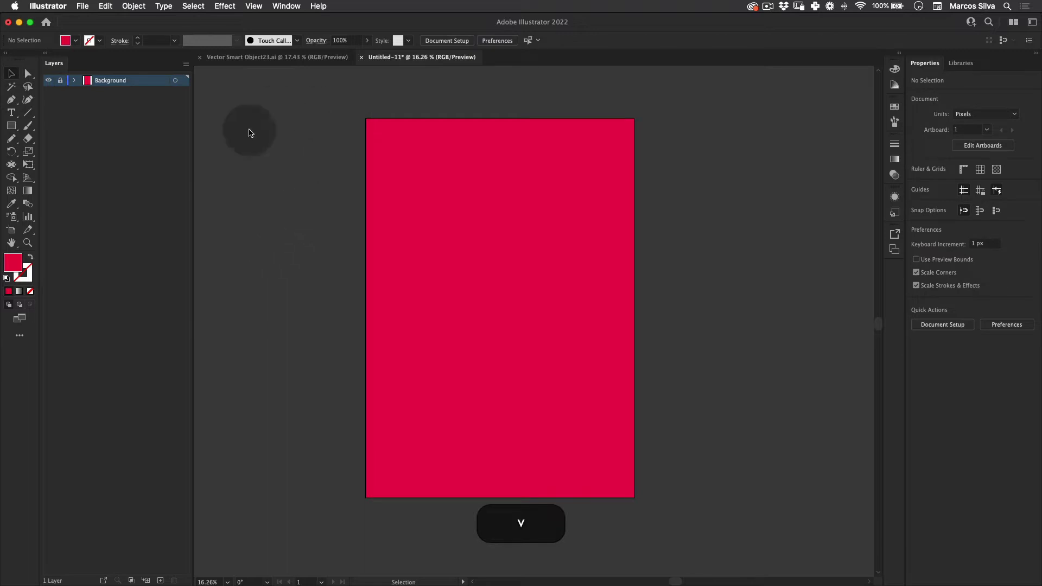
Add a new layer above Background and place the text BACK on it in the upper part of the artboard
key("t")
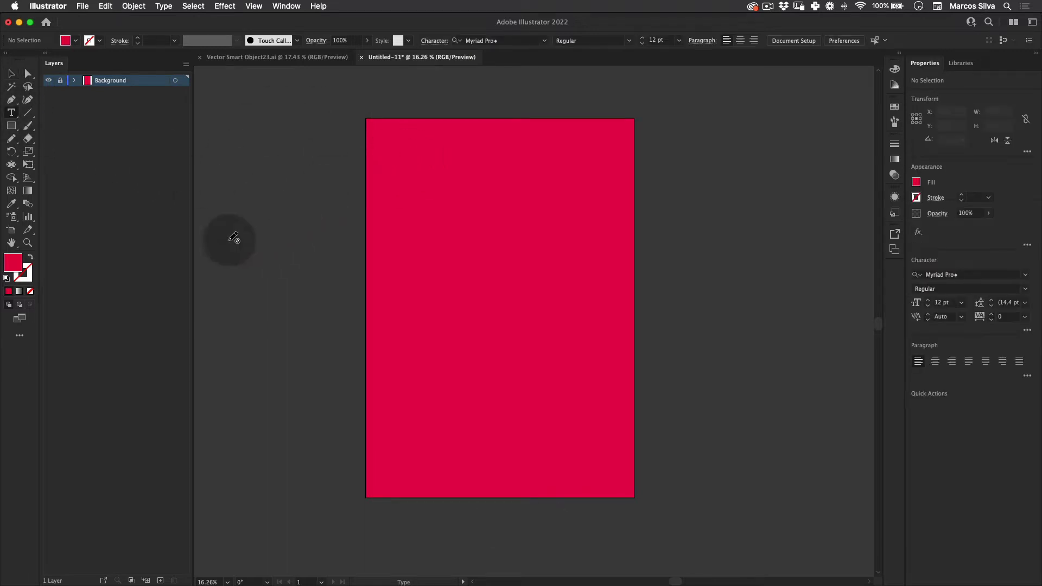
left_click(160, 580)
left_click(411, 182)
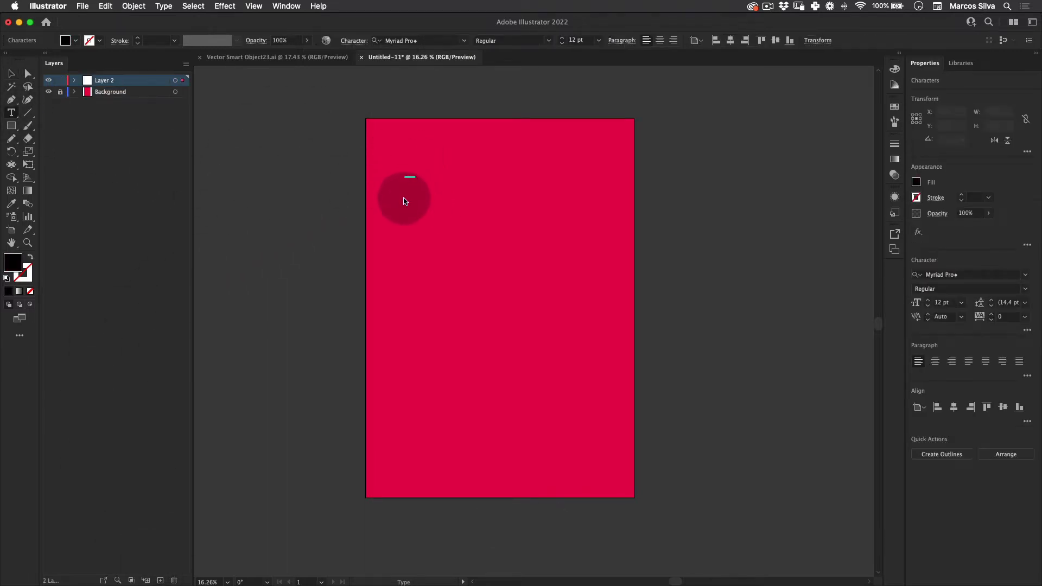
left_click(457, 318)
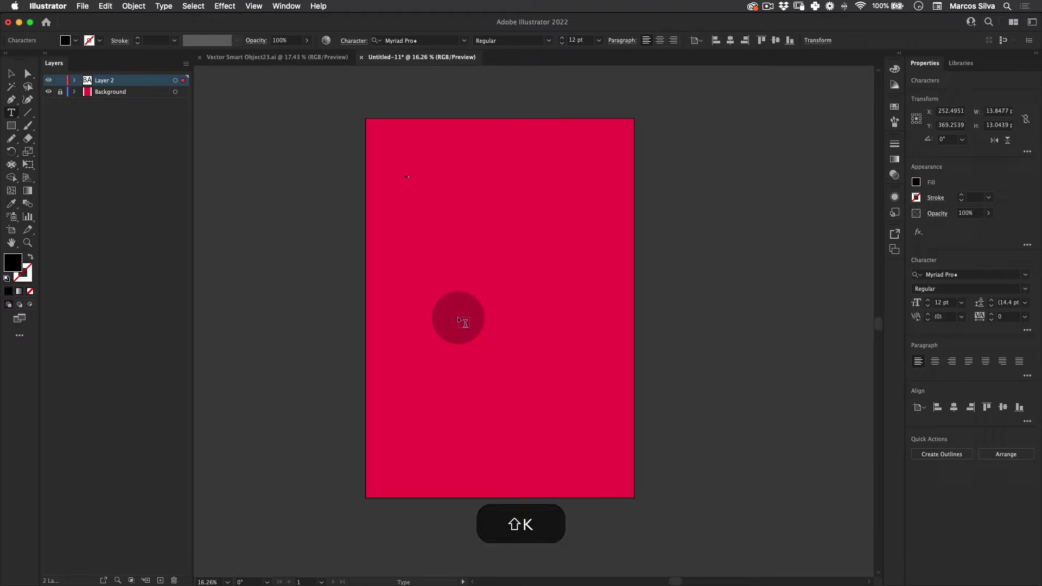
key("Escape")
Enlarge the BACK text with Free Transform to about 1530 px wide, nearly spanning the artboard, and deselect it
key("e")
left_click_drag(418, 182, 880, 343)
left_click_drag(469, 202, 621, 252)
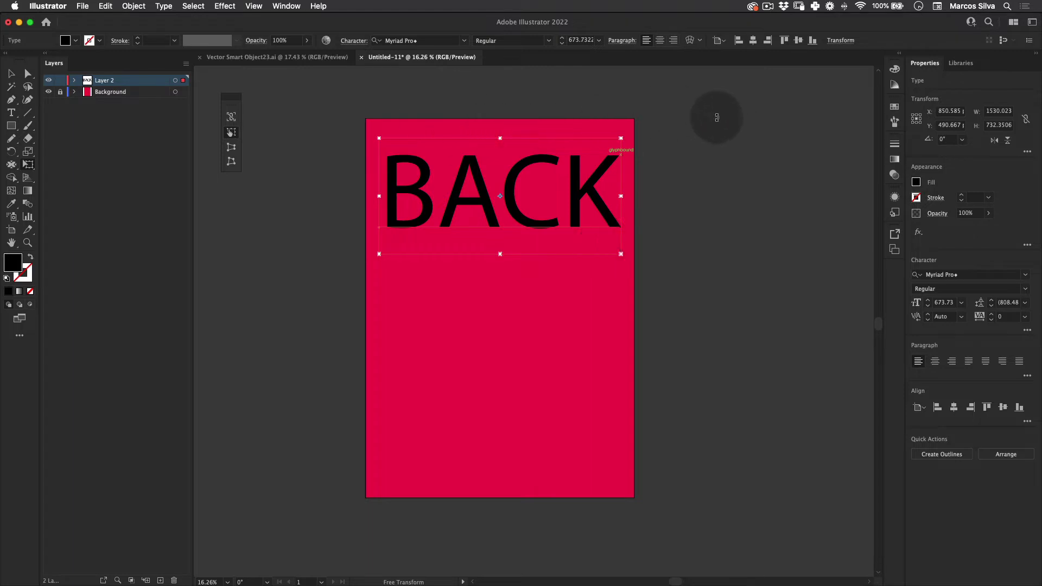
key("v")
left_click(633, 165)
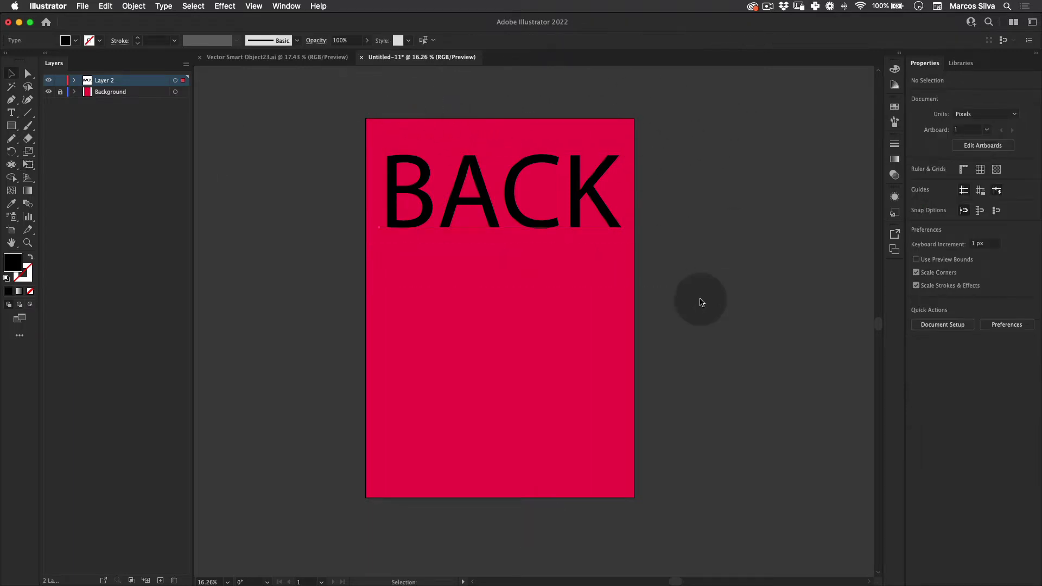
Move the BACK text up and slightly left, centering it at about X 823 px, Y 405 px
key("v")
scroll(706, 190, "up", 2)
scroll(706, 189, "left", 1)
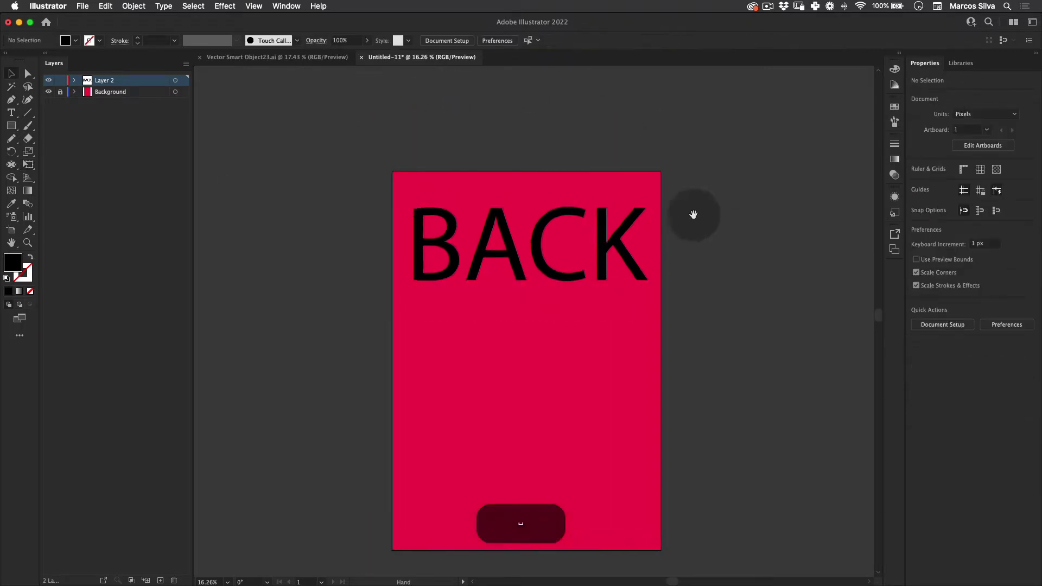
left_click(525, 253)
left_click_drag(524, 250, 520, 236)
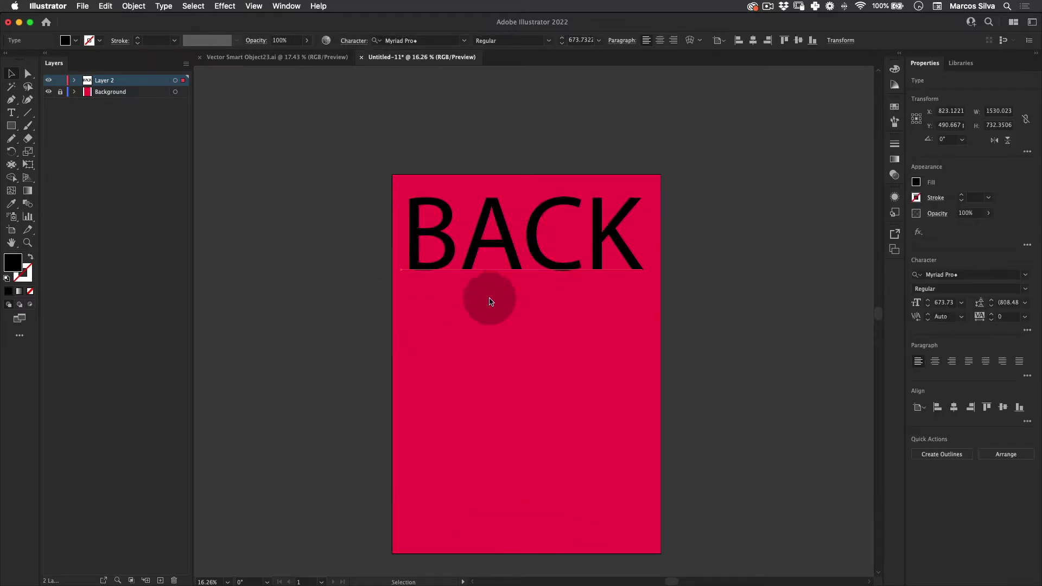
Change the font of the whole word BACK to Frank Regular and deselect the text
double_click(434, 224)
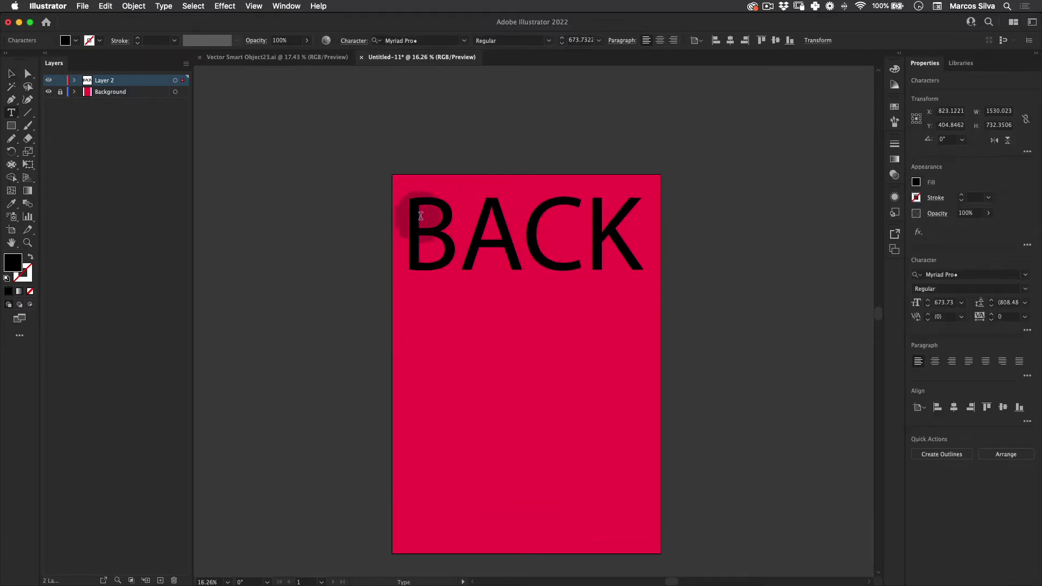
left_click_drag(414, 215, 866, 199)
left_click(429, 42)
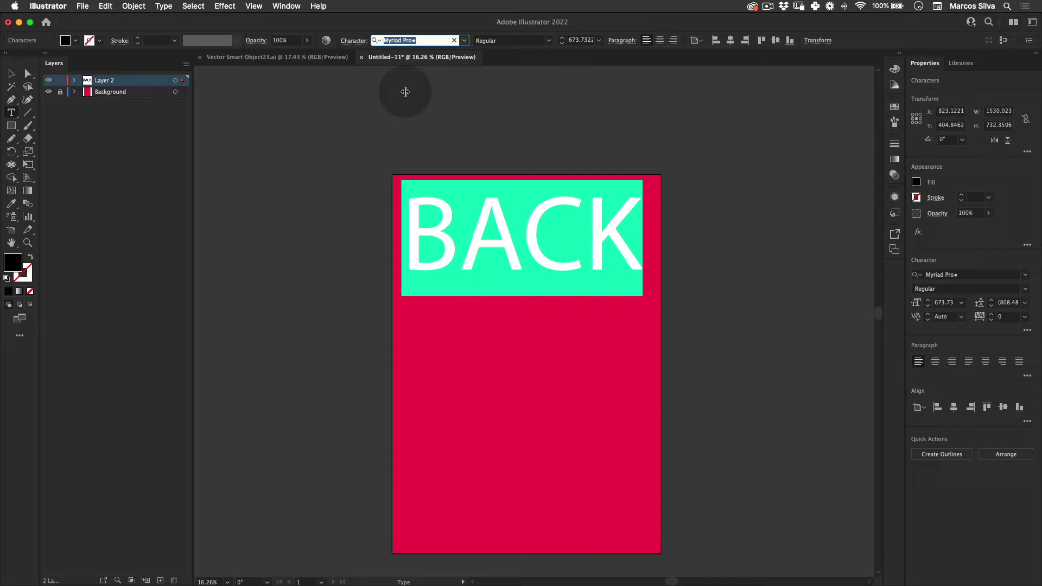
type("frank")
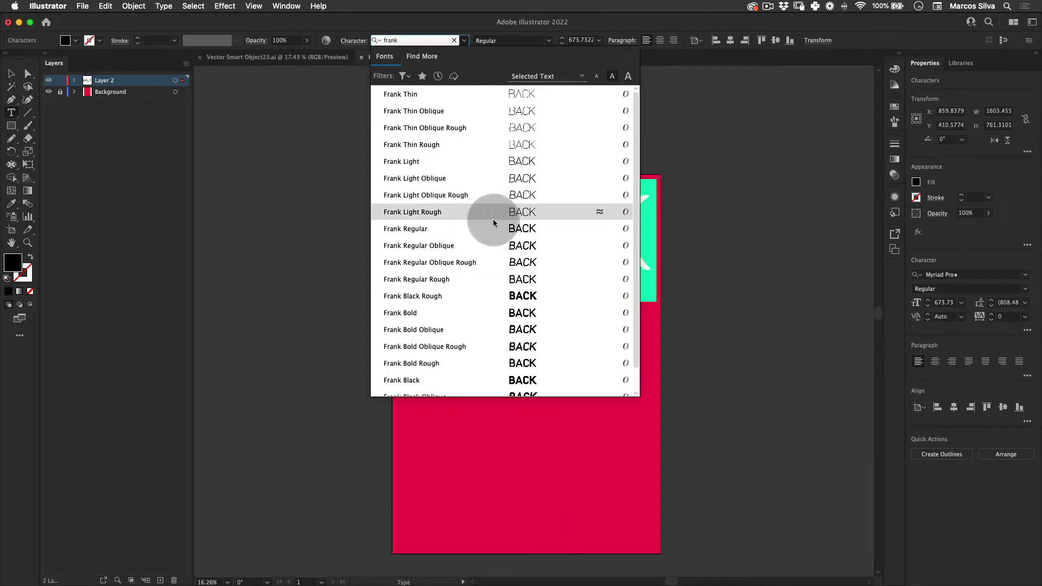
left_click(462, 227)
left_click(12, 75)
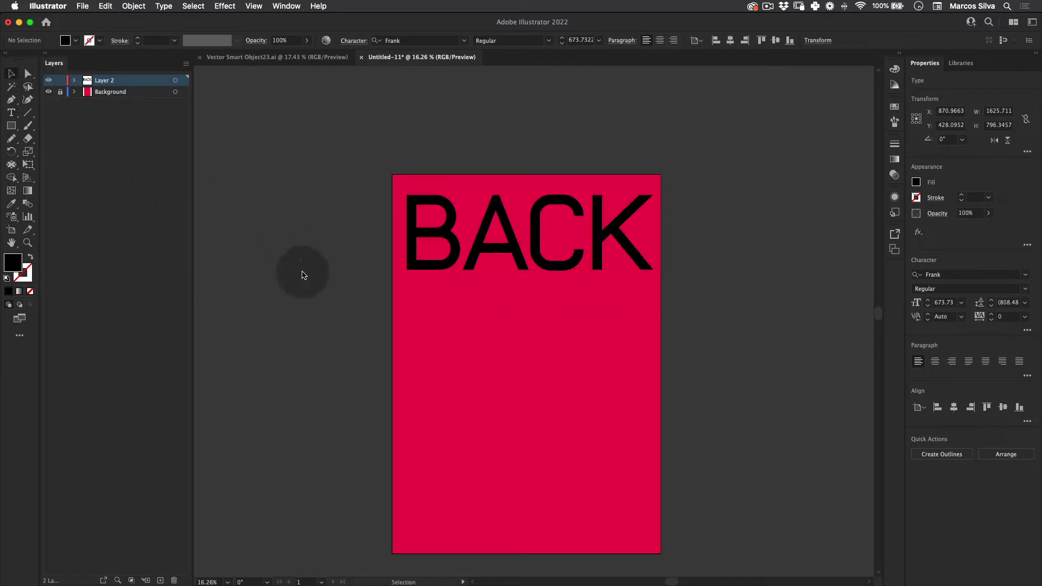
left_click(742, 266)
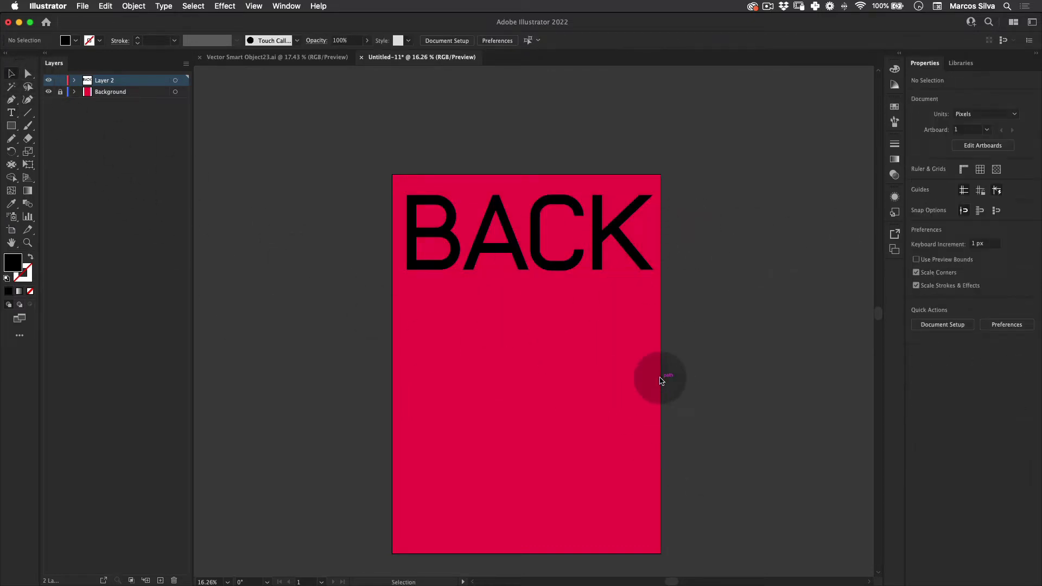
Scale the BACK text down proportionally to about 1064 px wide, keeping it near the artboard's upper-left corner
left_click(556, 231)
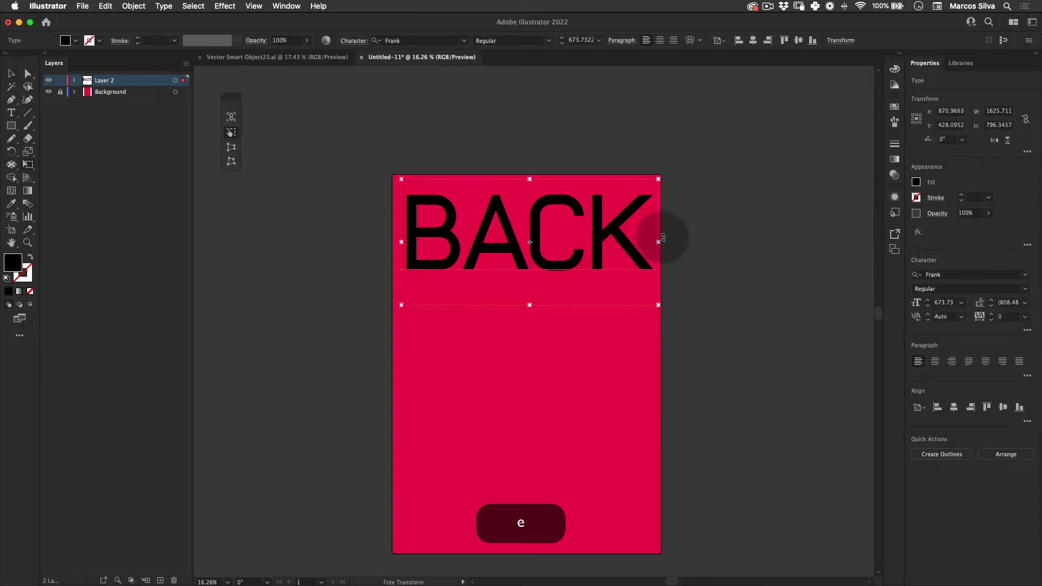
key("e")
left_click_drag(660, 303, 562, 276)
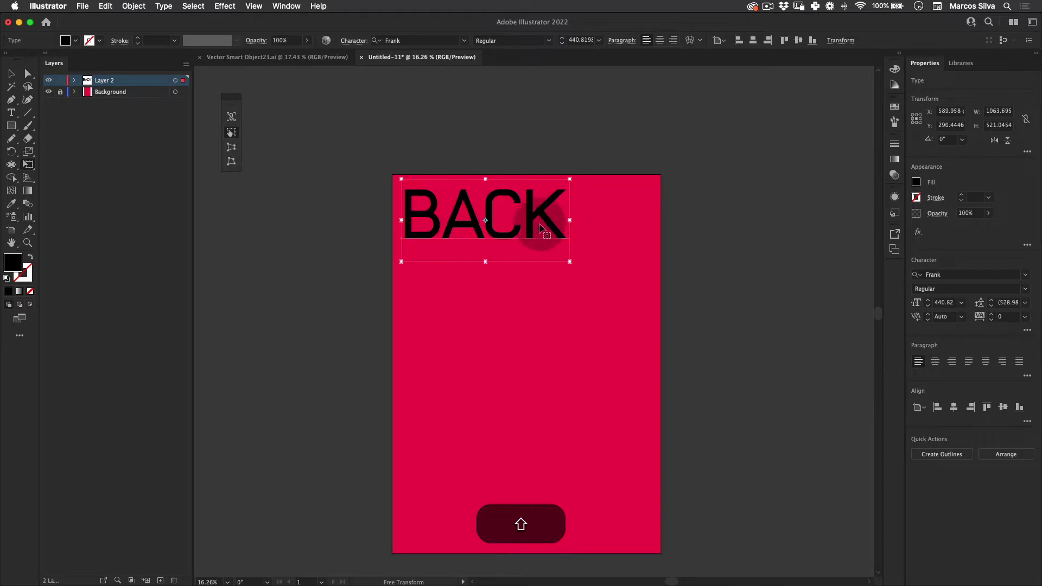
left_click_drag(540, 228, 537, 219)
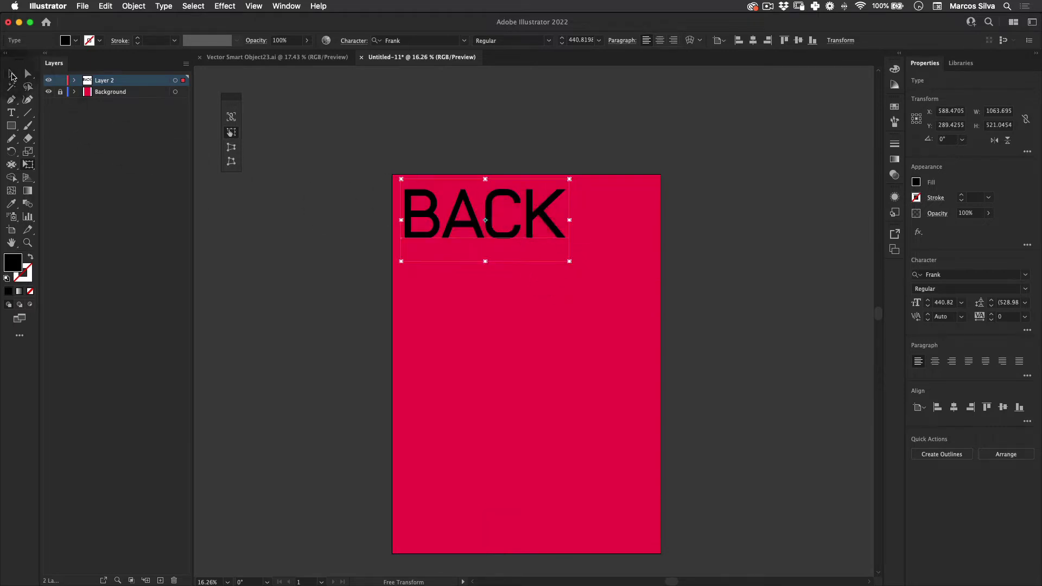
Set the tracking of the whole word BACK to 360 so it nearly spans the artboard, and deselect it
key("t")
left_click(465, 210)
key("super+a")
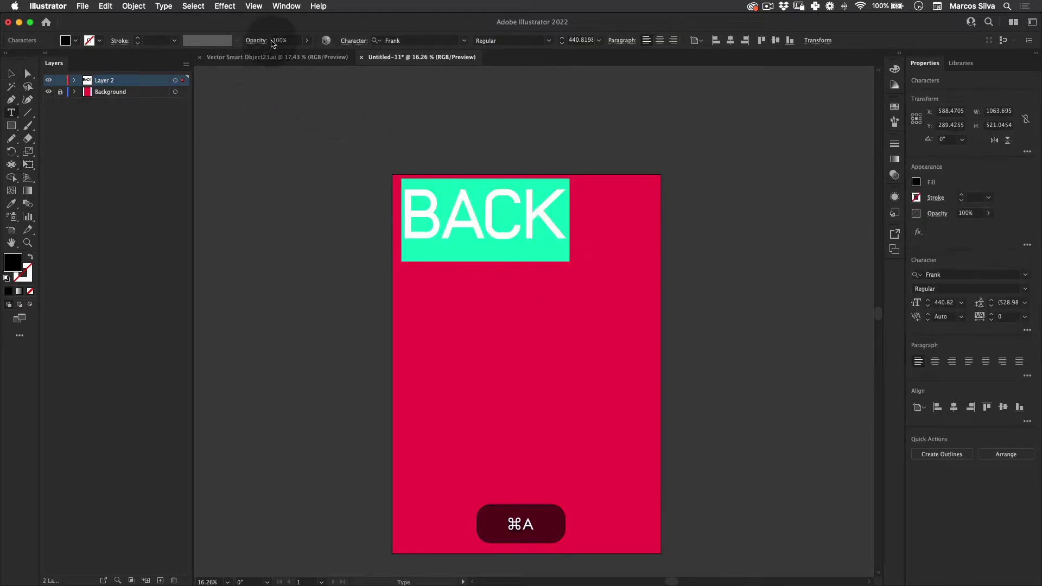
left_click(354, 40)
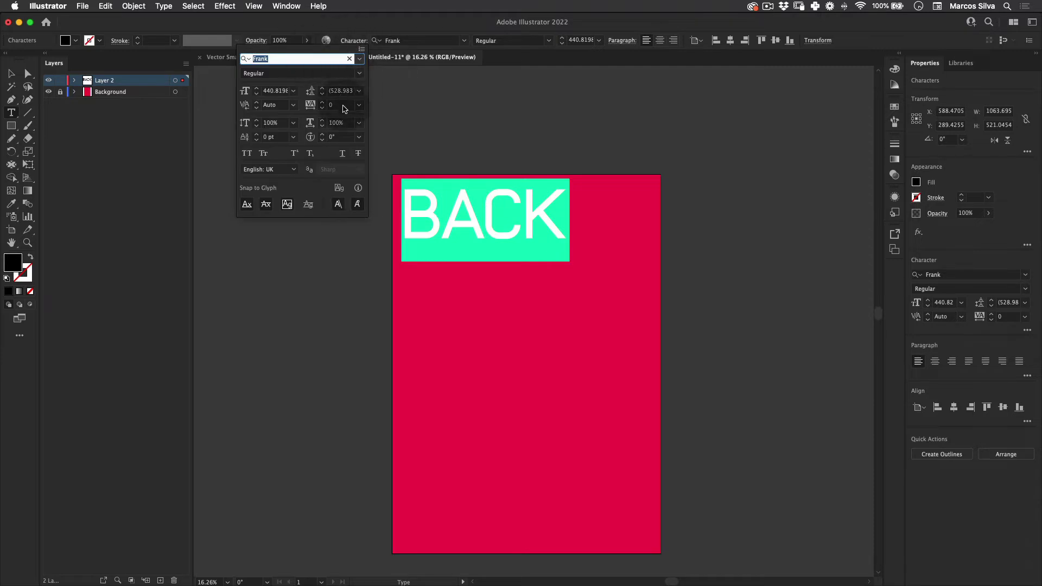
left_click(313, 106)
key("shift+Up")
key("shift+Up")
key("shift+Up")
key("shift+Up")
key("shift+Up")
key("shift+Up")
key("shift+Up")
key("shift+Up")
key("shift+Up")
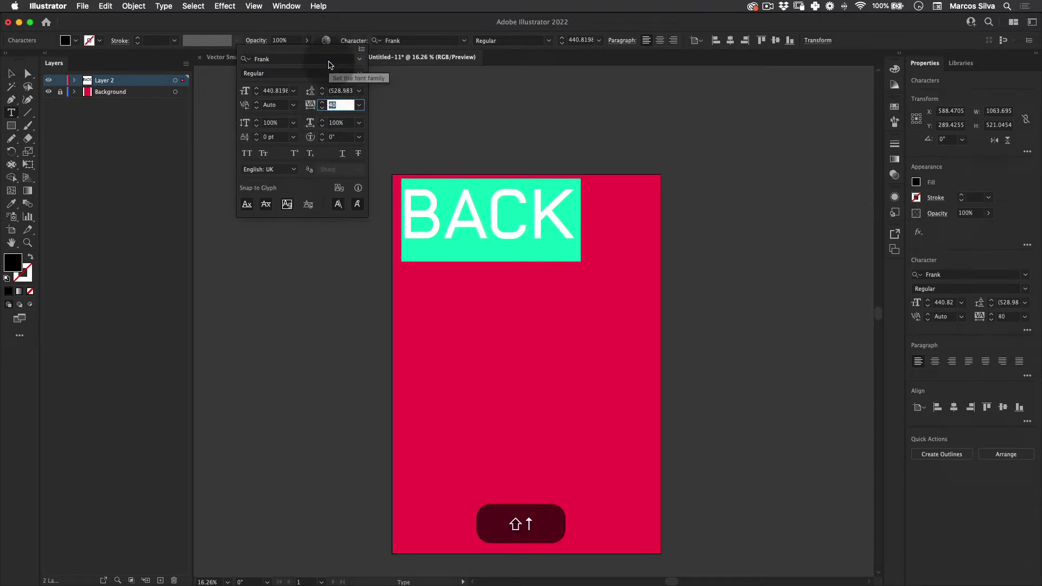
key("shift+Up")
key("shift+Up")
key("shift+Up")
key("shift+Up")
key("shift+Up")
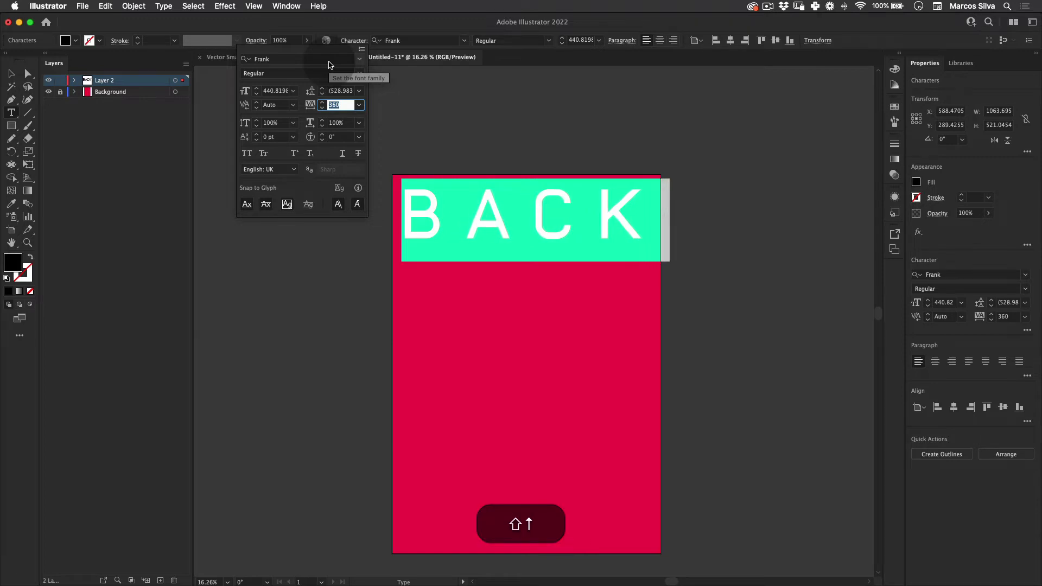
left_click(10, 74)
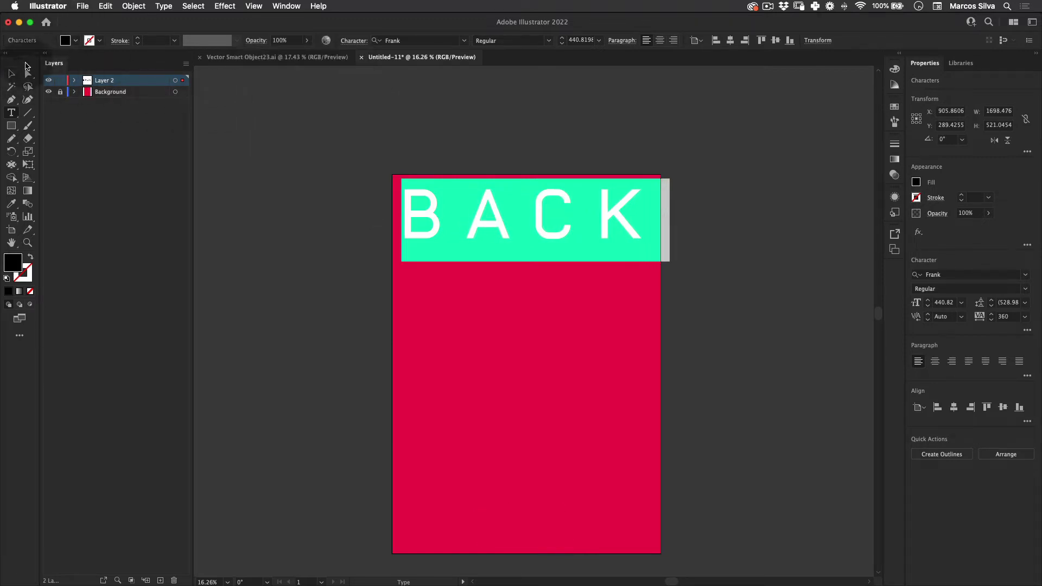
left_click(11, 74)
left_click(261, 117)
Move the BACK text slightly right along a horizontal line, to about X 928 px
key("z")
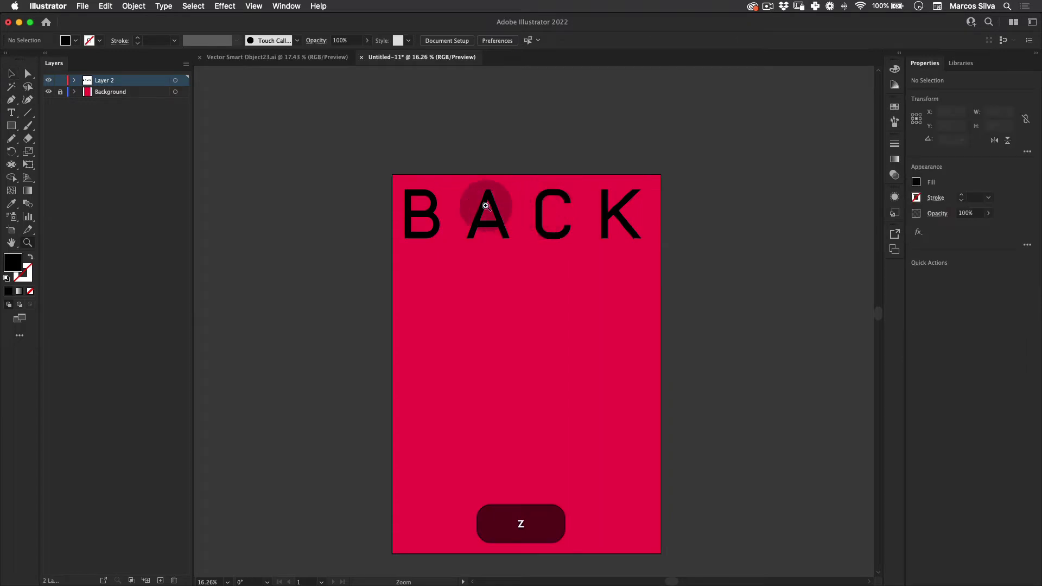
left_click_drag(442, 182, 374, 135)
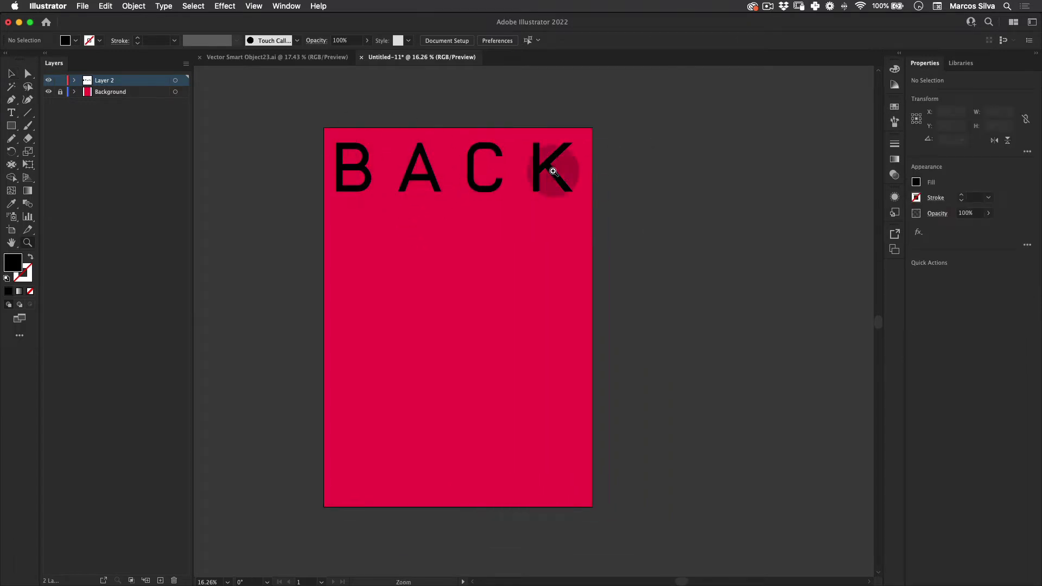
left_click_drag(553, 172, 589, 140)
key("v")
left_click(611, 173)
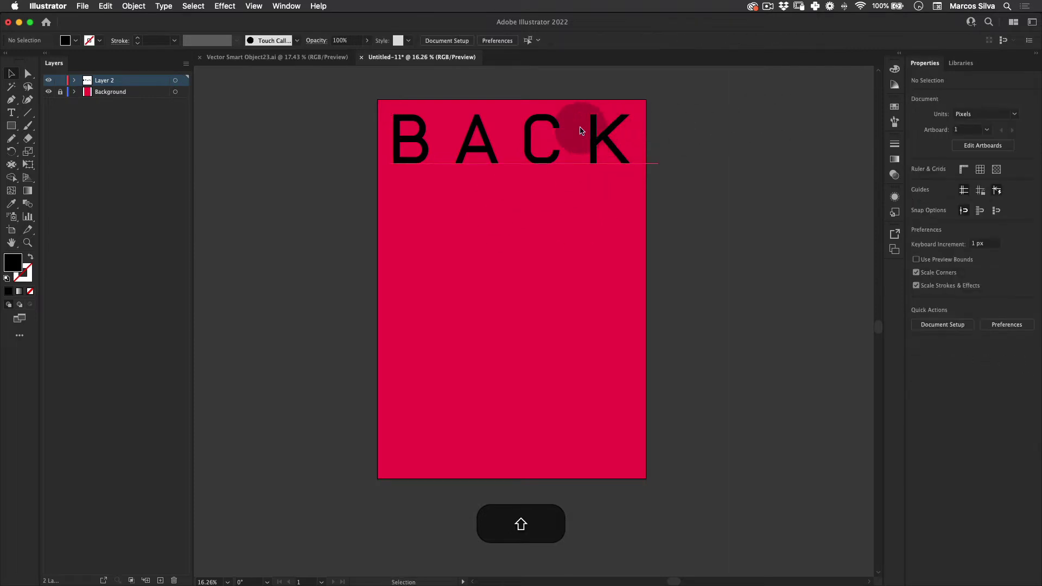
Copy the BACK text, paste it in place, and move the copy straight down near the artboard's lower edge, to about Y 2191 px
left_click(548, 127)
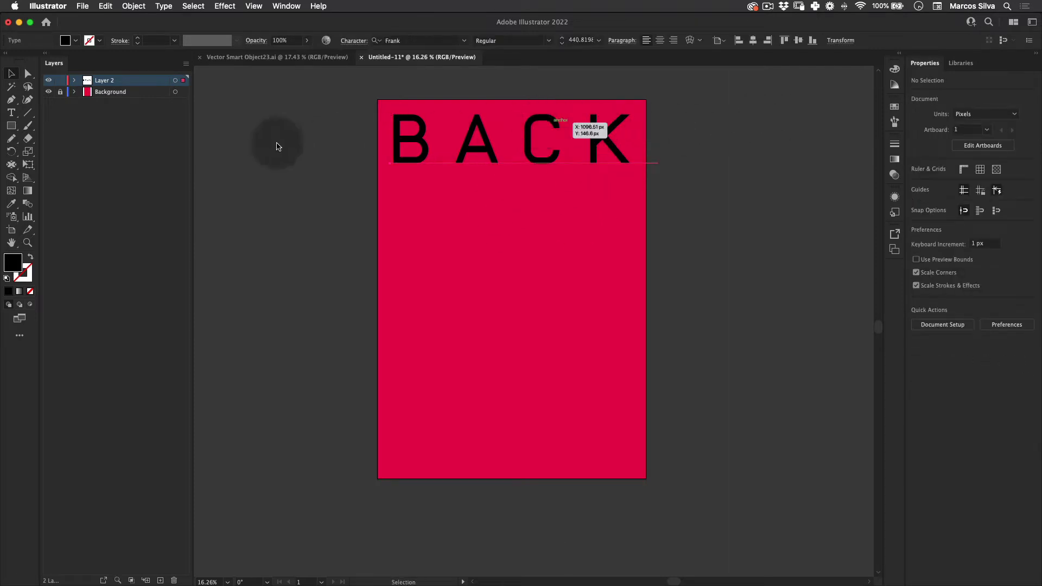
left_click(106, 6)
left_click(132, 57)
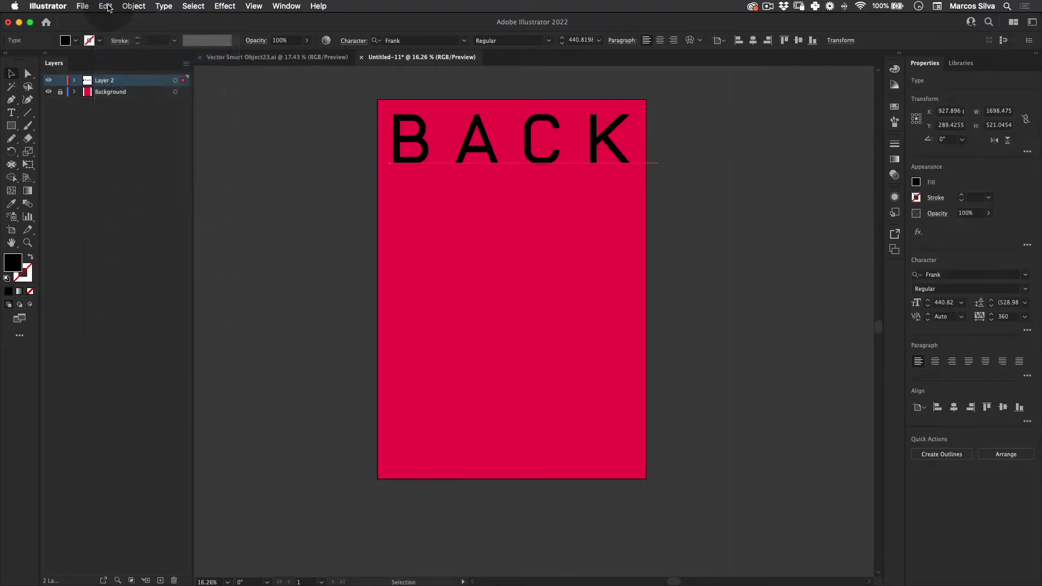
left_click(105, 5)
left_click(161, 99)
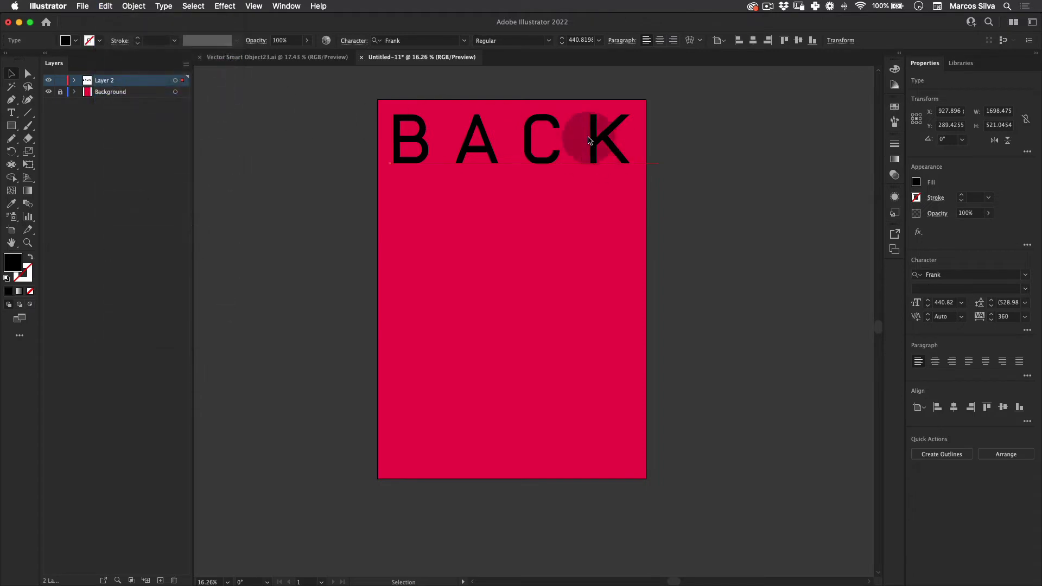
left_click_drag(541, 143, 558, 427)
Make a blend between the upper and lower BACK texts
left_click_drag(679, 242, 186, 516)
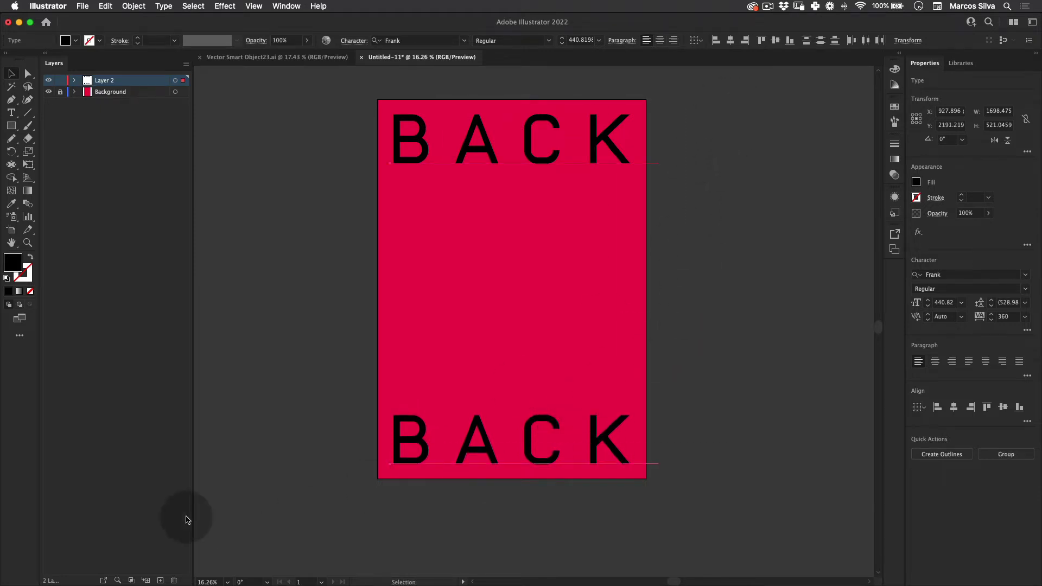
left_click(105, 5)
mouse_move(142, 3)
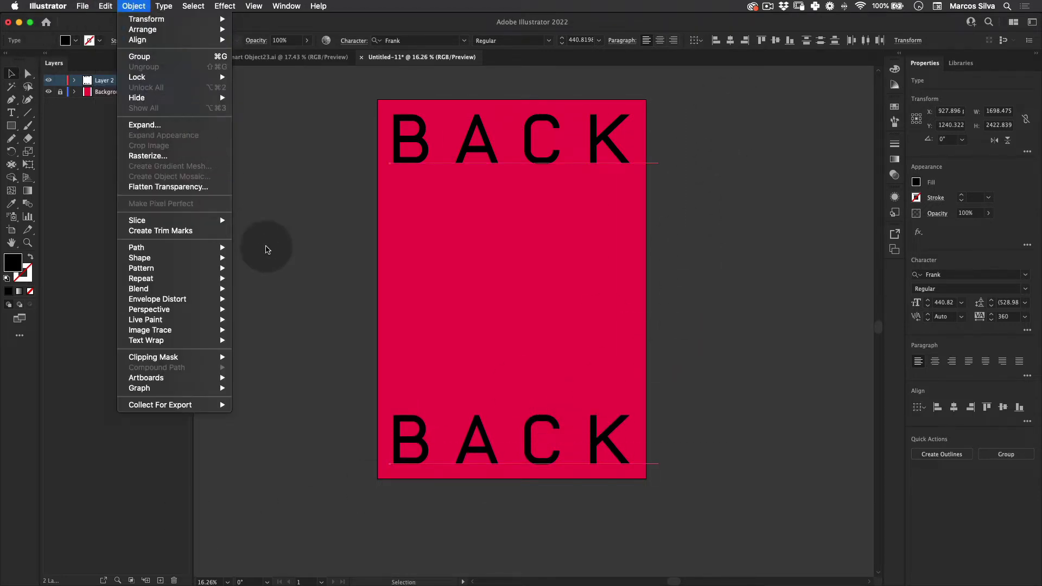
mouse_move(219, 290)
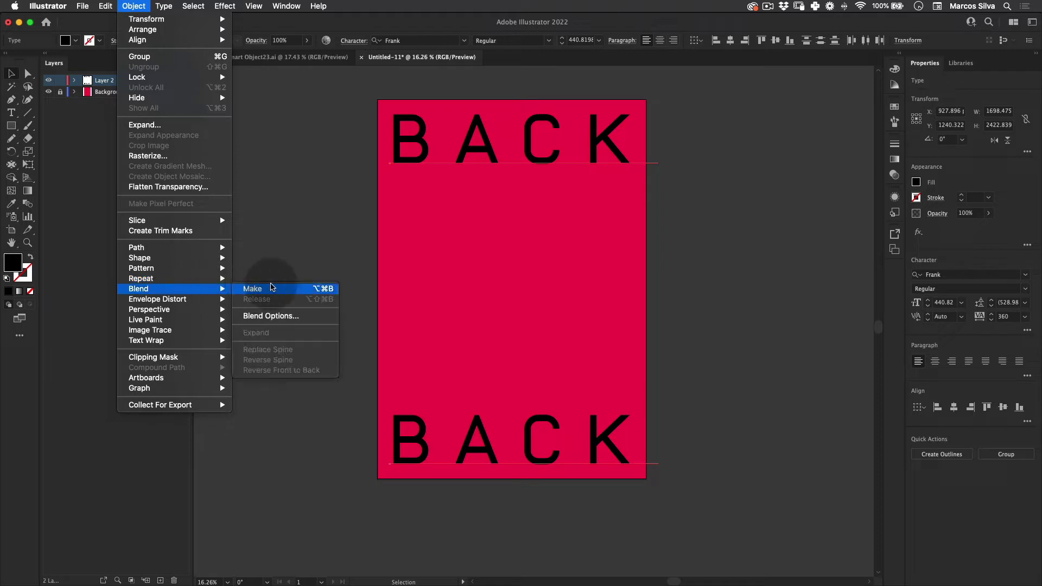
left_click(252, 289)
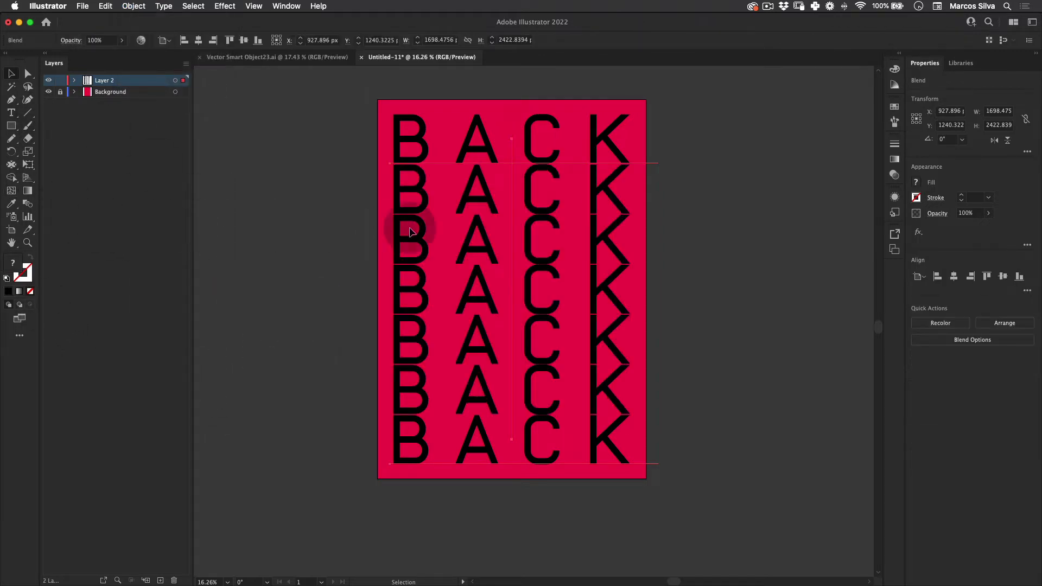
Set the blend's spacing to Specified Steps with 3 steps
double_click(28, 203)
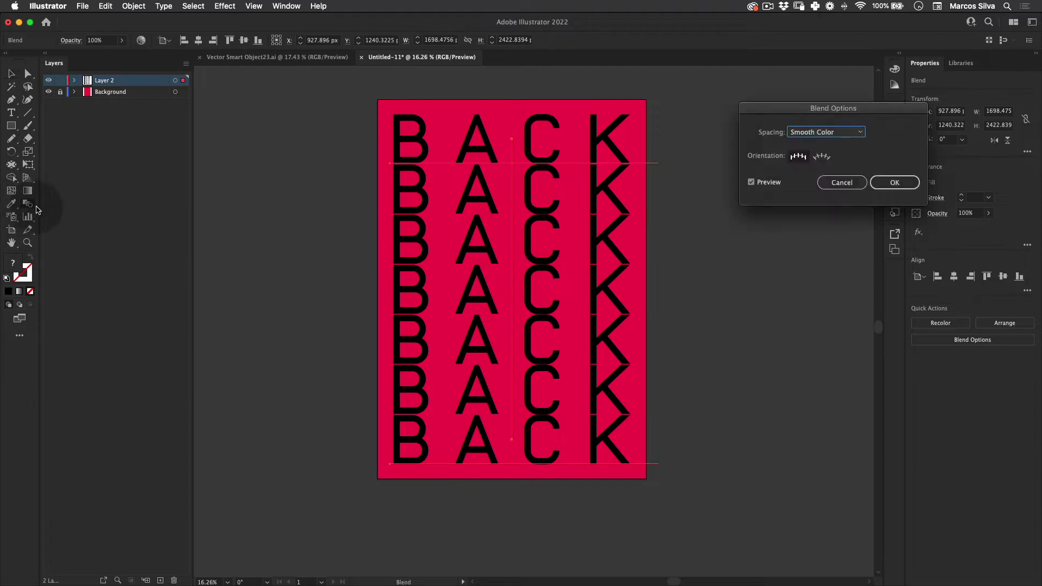
left_click(830, 132)
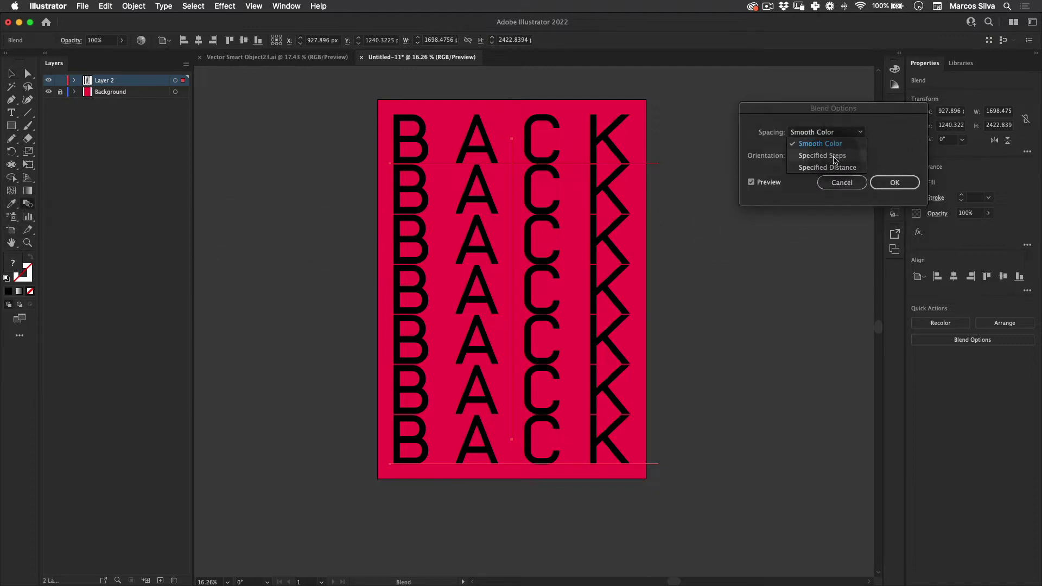
left_click(822, 156)
type("3")
key("Tab")
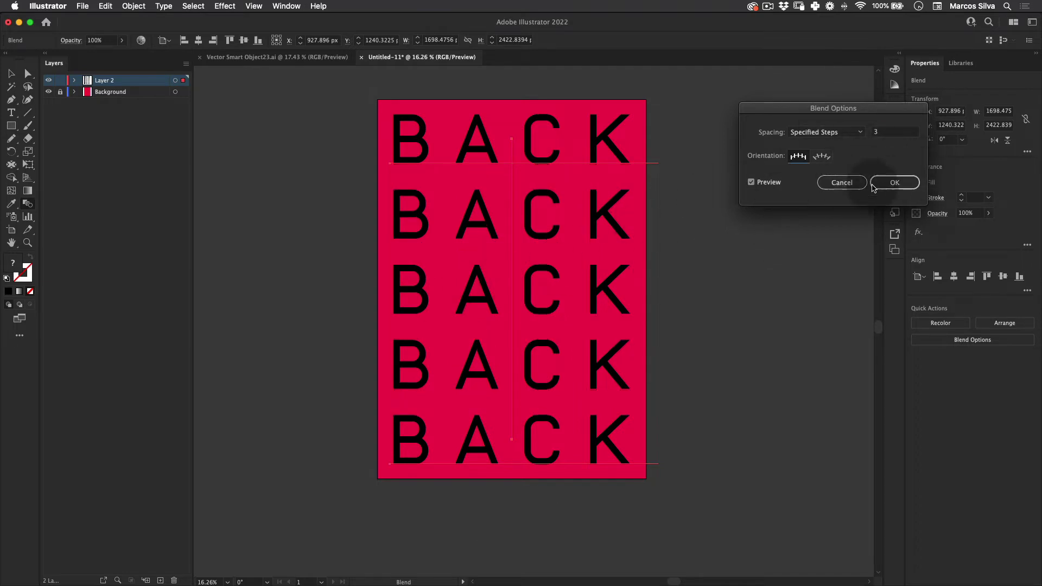
left_click(853, 185)
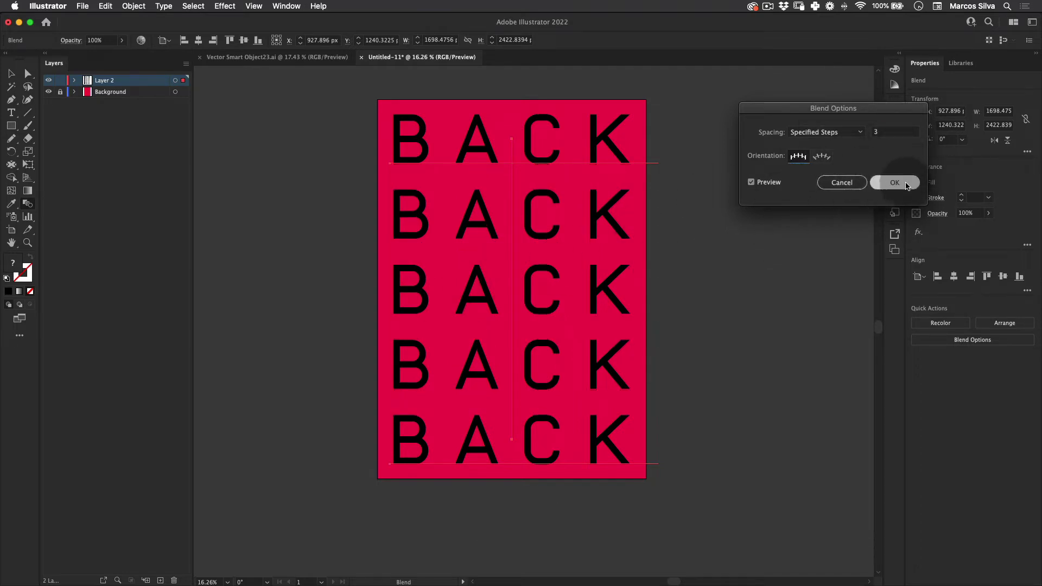
left_click(904, 183)
Expand the BACK blend with Object and Fill enabled, and deselect it
key("v")
left_click_drag(703, 218, 506, 270)
key("z")
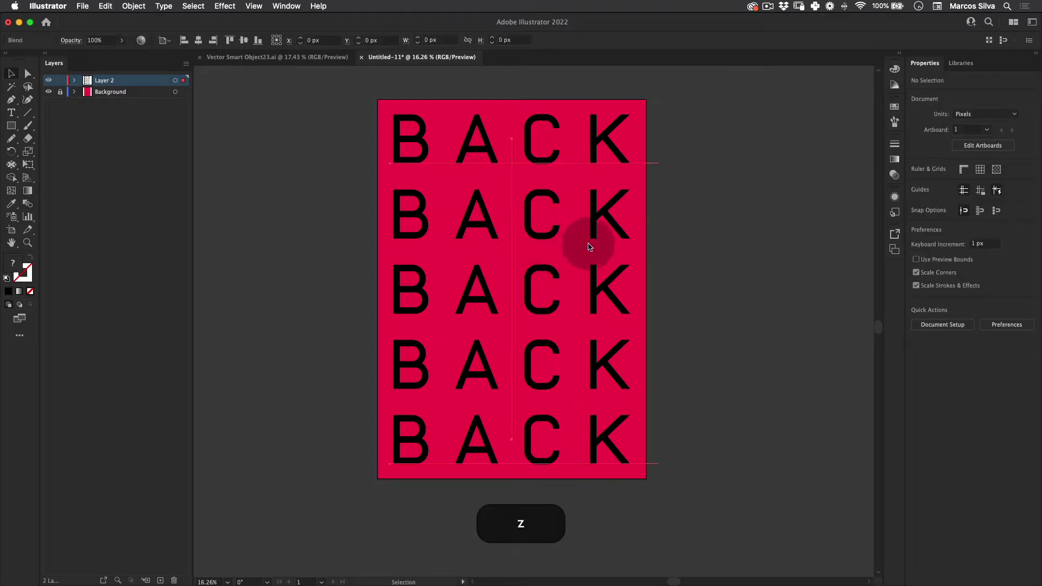
mouse_move(568, 259)
left_mouse_down()
mouse_move(526, 259)
mouse_move(565, 239)
left_mouse_up()
key("v")
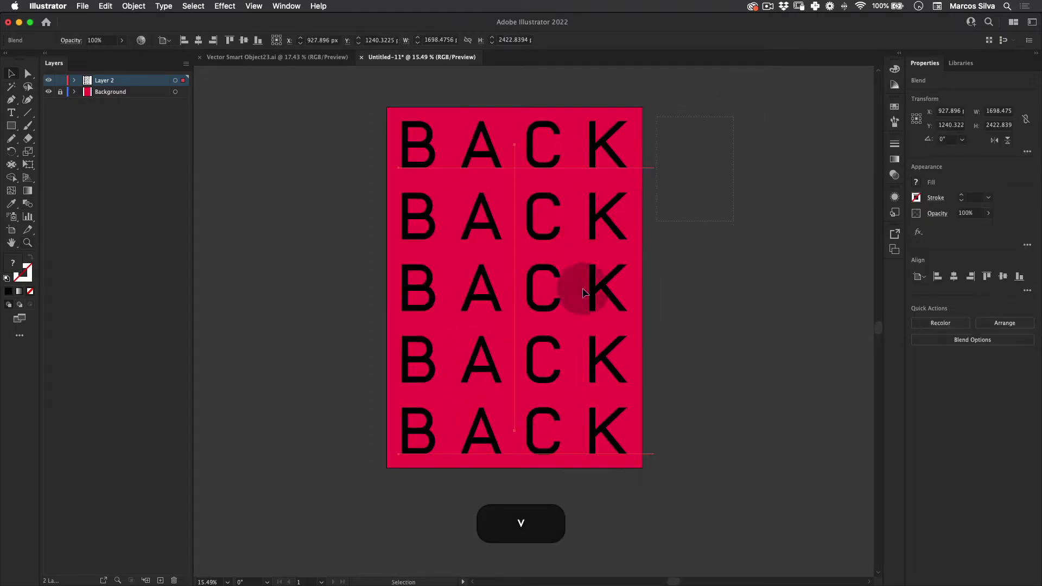
left_click(134, 6)
left_click(145, 125)
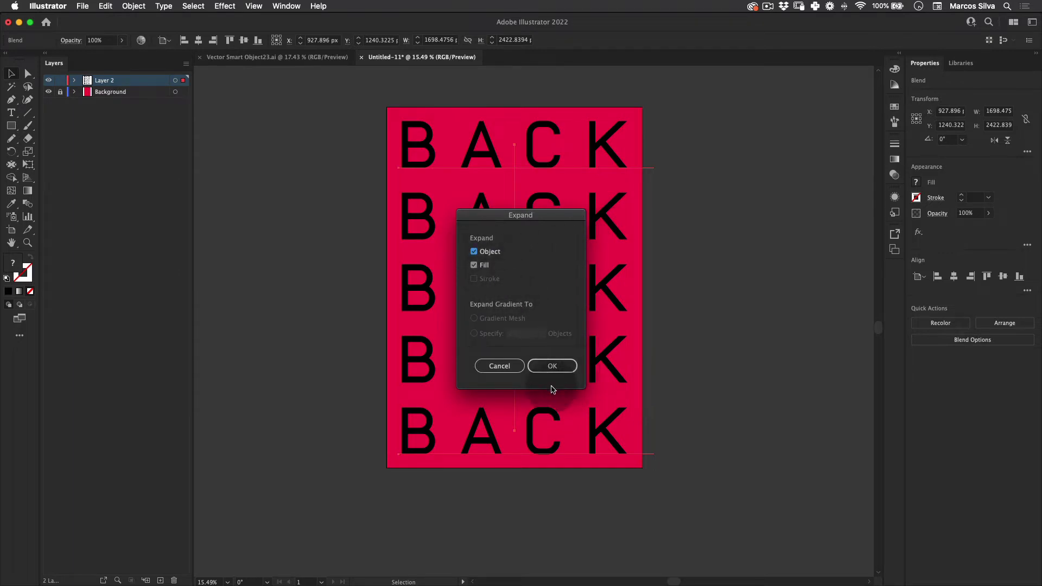
left_click(552, 366)
left_click(736, 291)
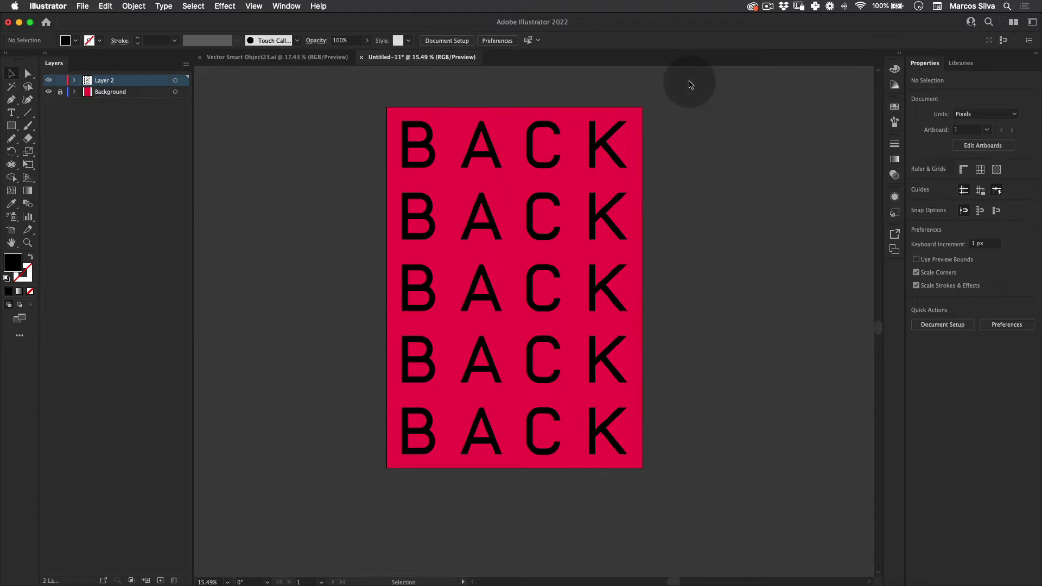
Select the expanded BACK group and check which of its rows are outlines and which are still live text
left_click(530, 214)
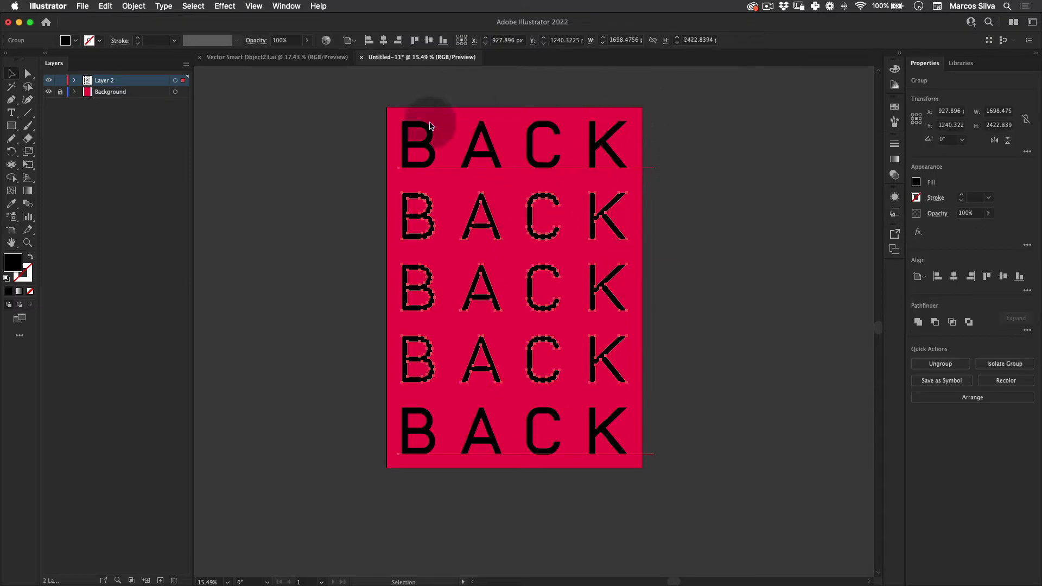
left_click_drag(720, 109, 294, 539)
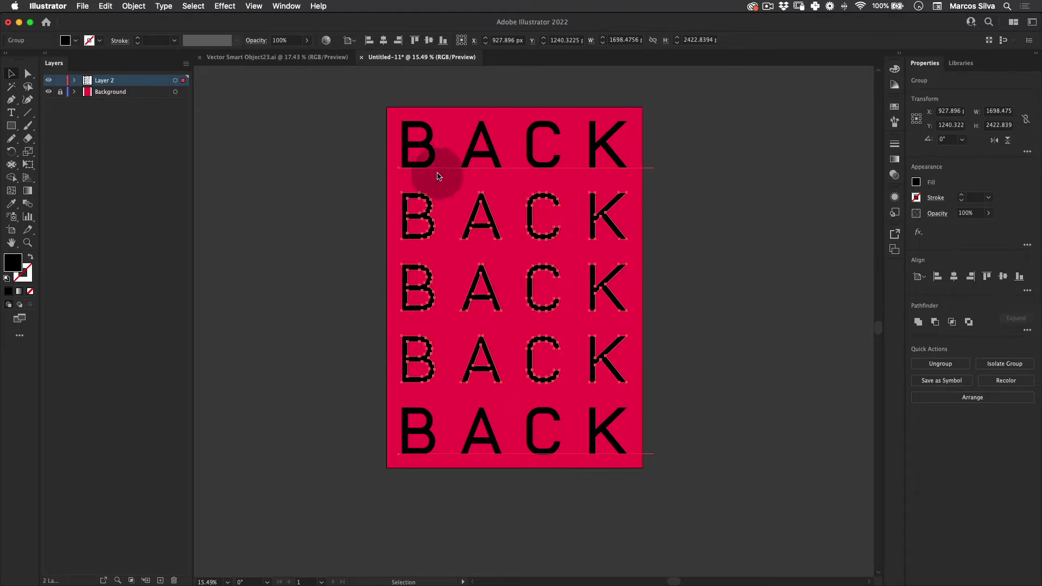
key("v")
left_click(682, 199)
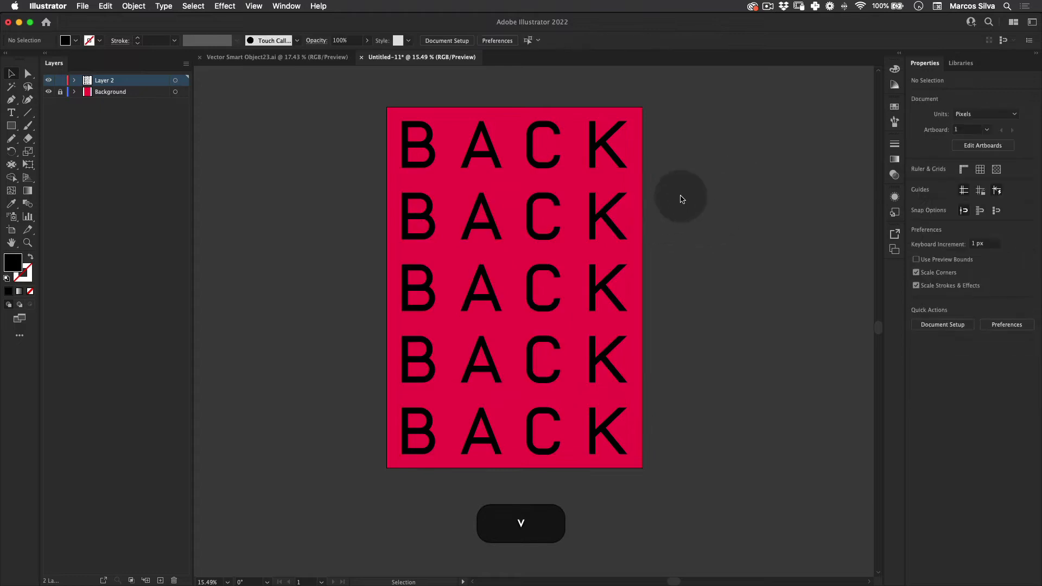
left_click_drag(704, 191, 441, 337)
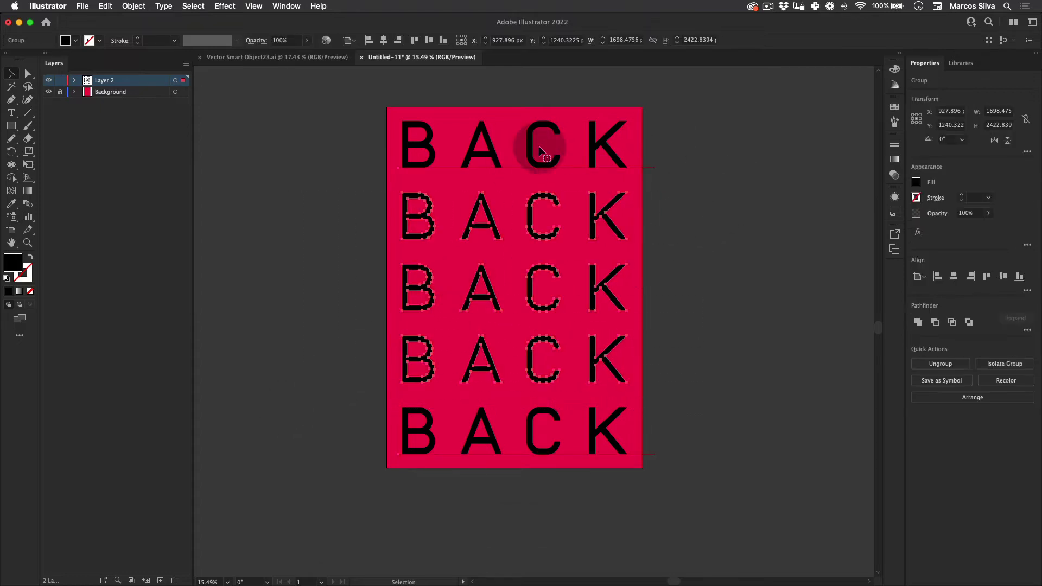
left_click(710, 172)
left_click(536, 229)
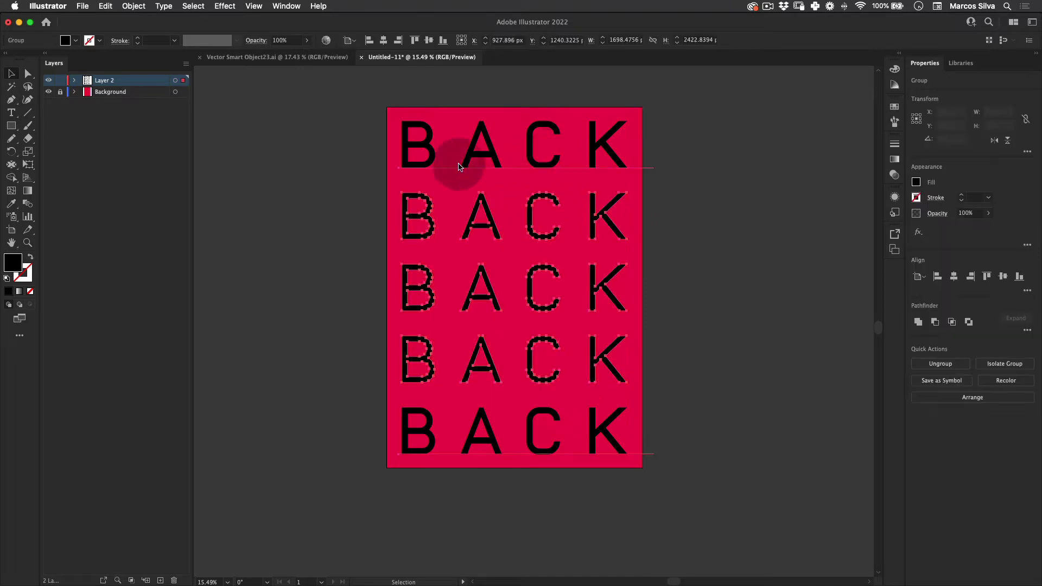
left_click(133, 6)
left_click(789, 149)
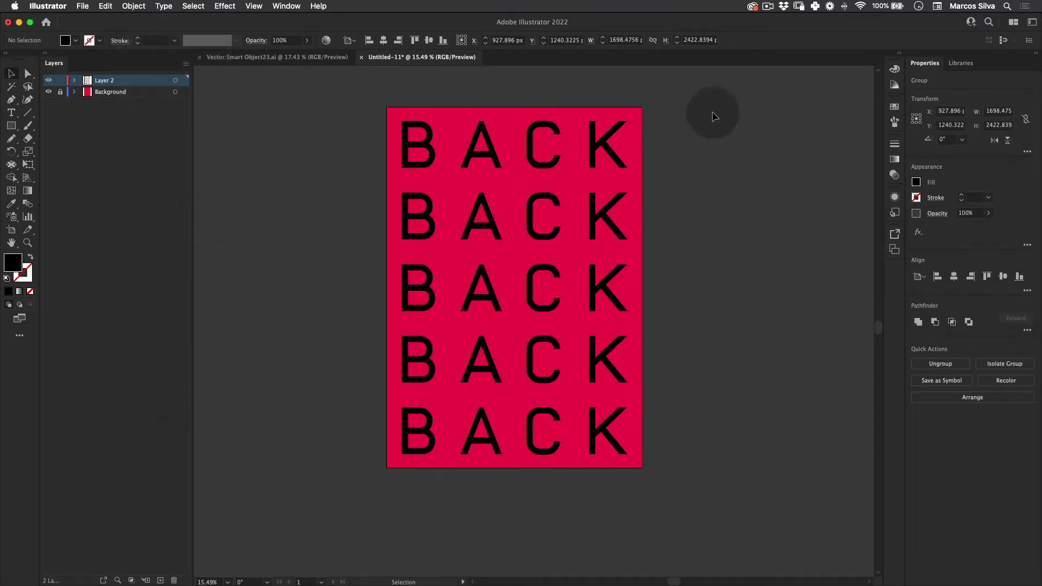
Expand the BACK group again to convert the uppermost and lowermost rows to outlines too, and deselect it
left_click(585, 142)
left_click(134, 6)
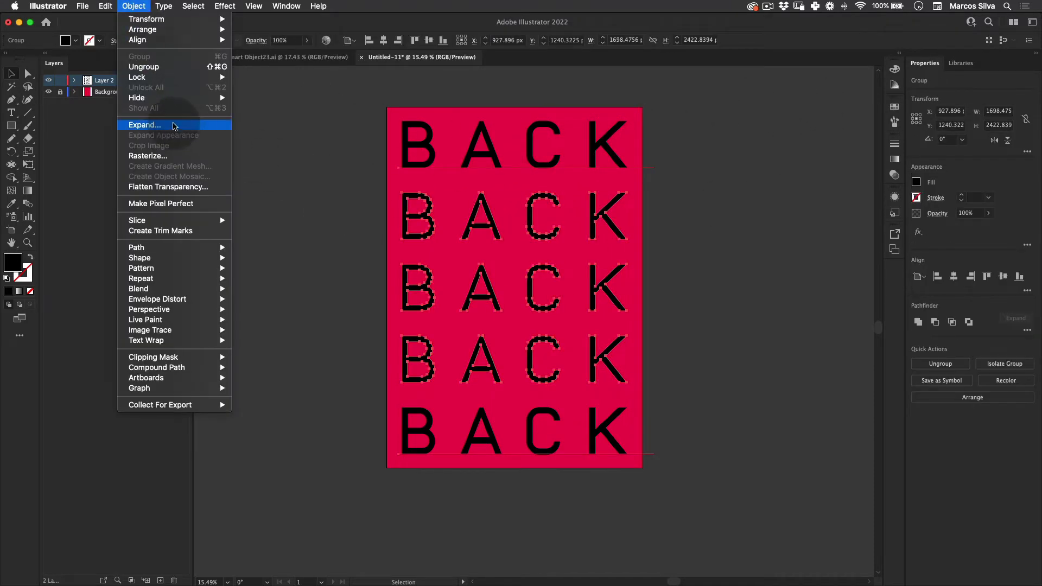
left_click(144, 124)
left_click(549, 365)
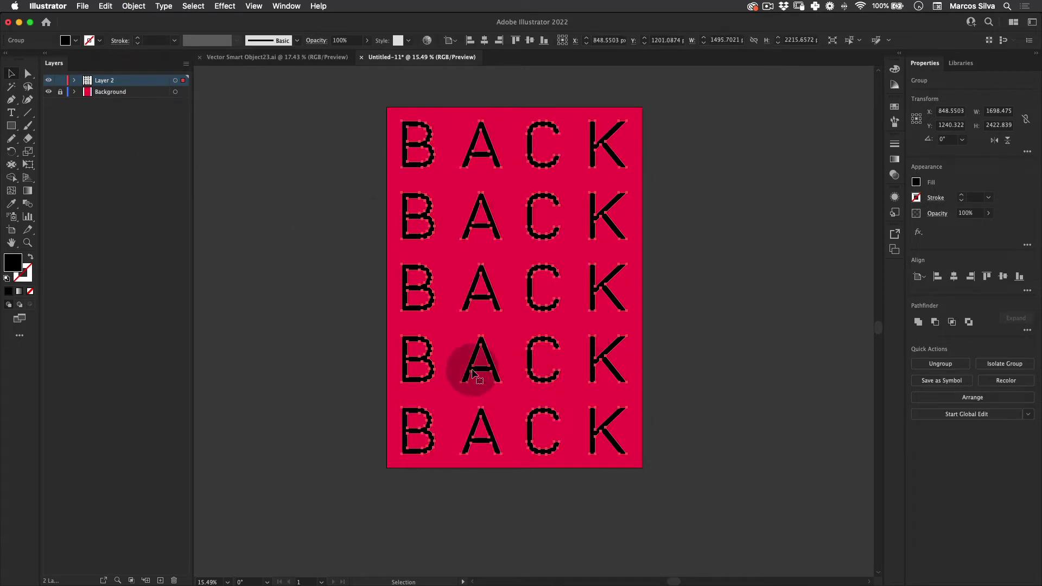
left_click(281, 425)
Change the fill color of all five outlined BACK rows to near-white and reselect them
left_click_drag(680, 230, 246, 241)
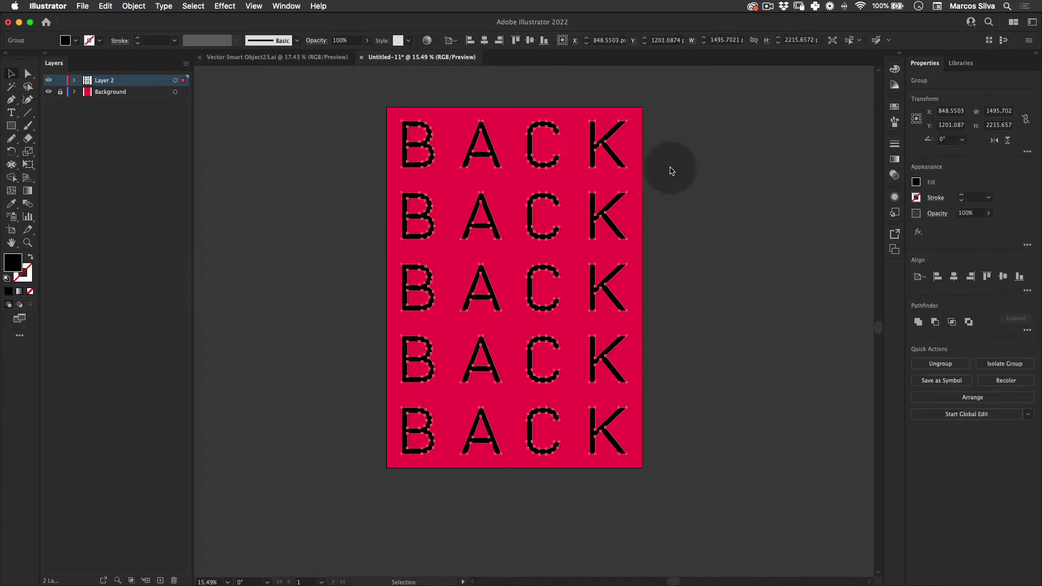
double_click(13, 262)
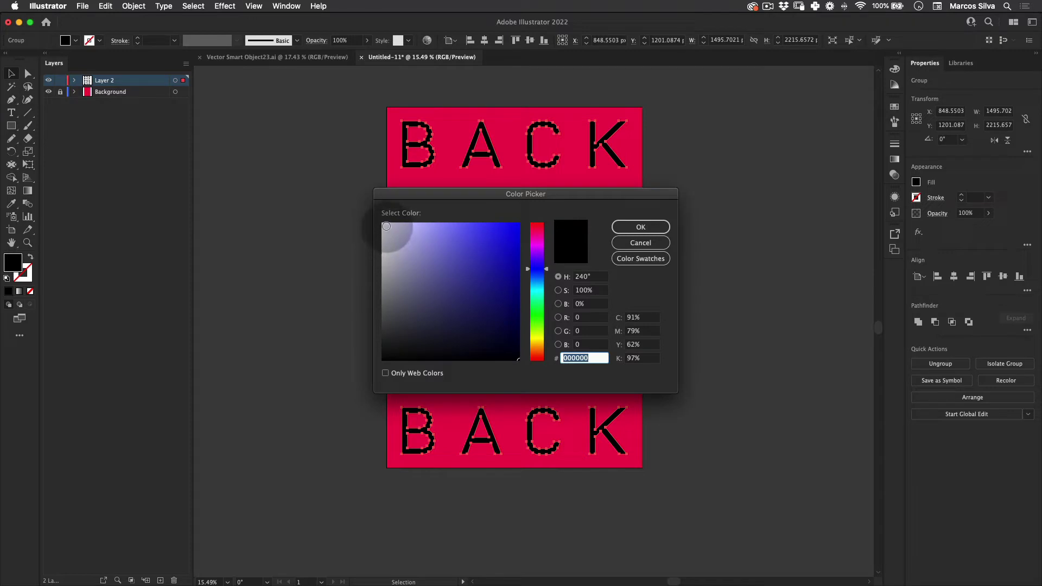
left_click(387, 226)
left_click(640, 227)
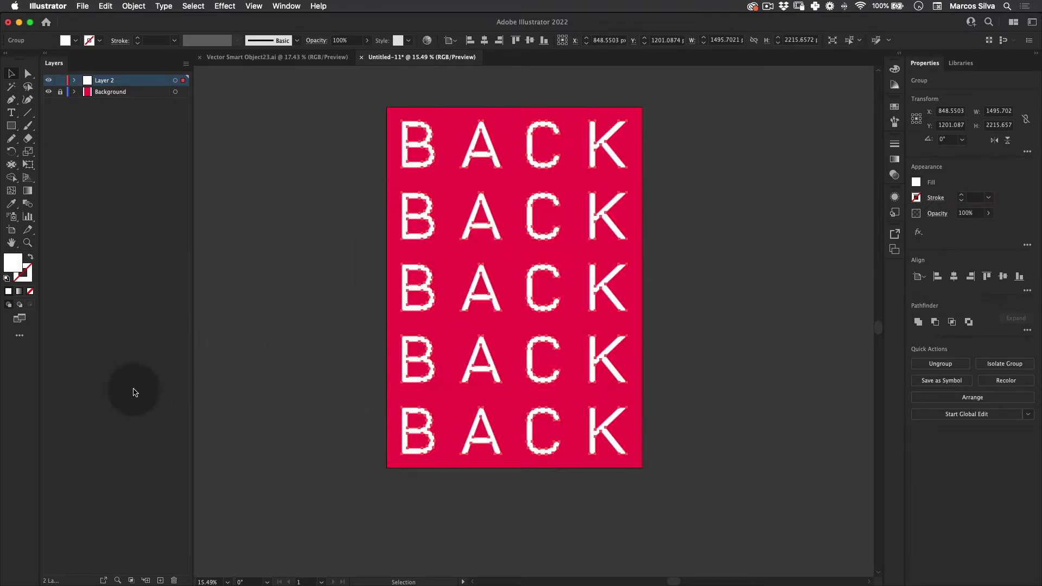
left_click(210, 447)
key("v")
left_click_drag(718, 112, 345, 495)
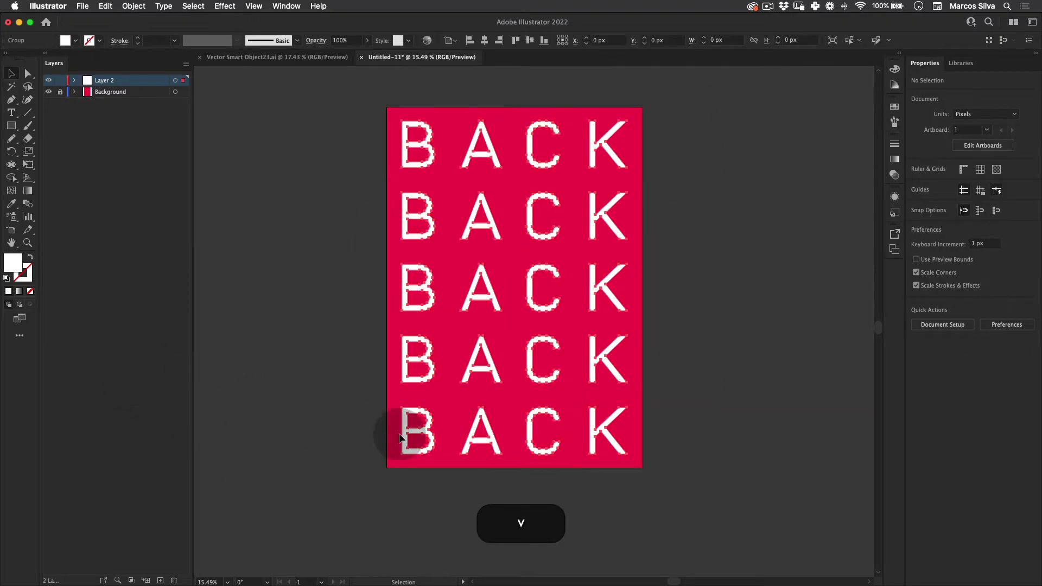
Ungroup the outlined BACK lettering into separate rows and clear the selection
left_click(763, 185)
right_click(602, 219)
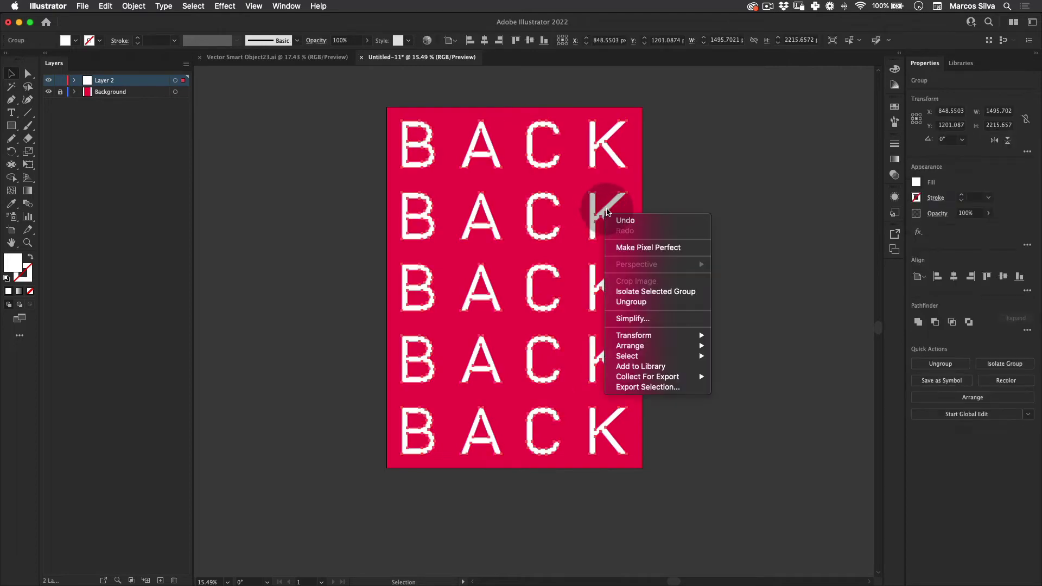
left_click(647, 302)
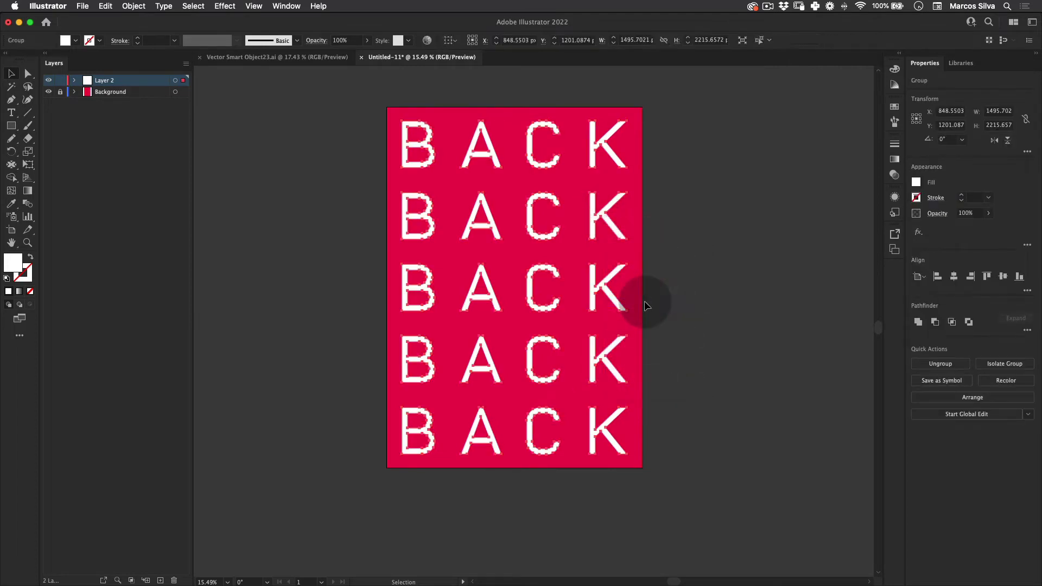
left_click(735, 234)
Reflect the second and fourth BACK rows across the vertical axis, and deselect them
left_click(490, 216)
left_click(405, 353, "shift")
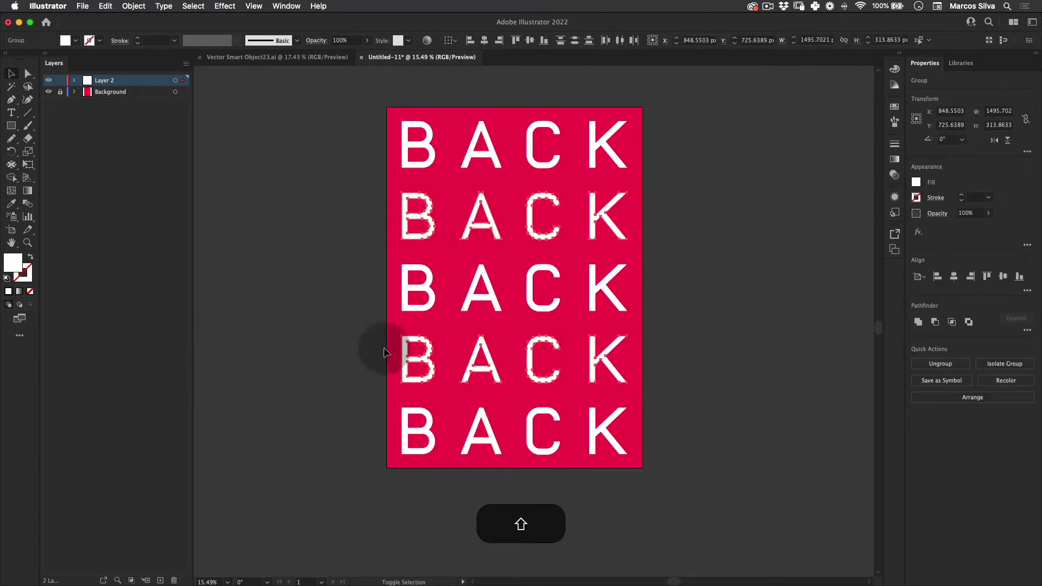
right_click(548, 341)
left_click(620, 452)
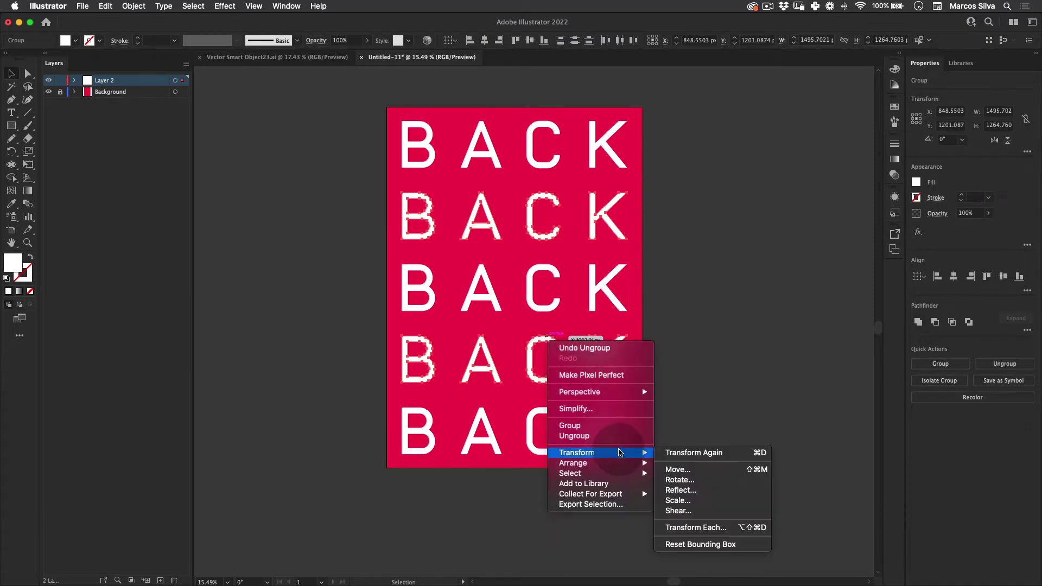
left_click(679, 490)
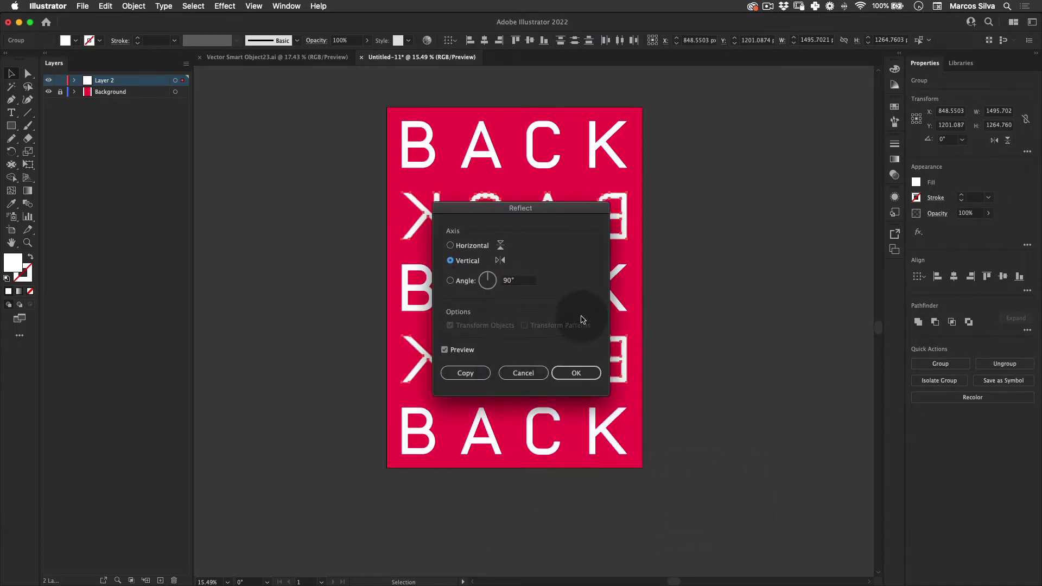
left_click_drag(483, 216, 760, 153)
left_click(829, 307)
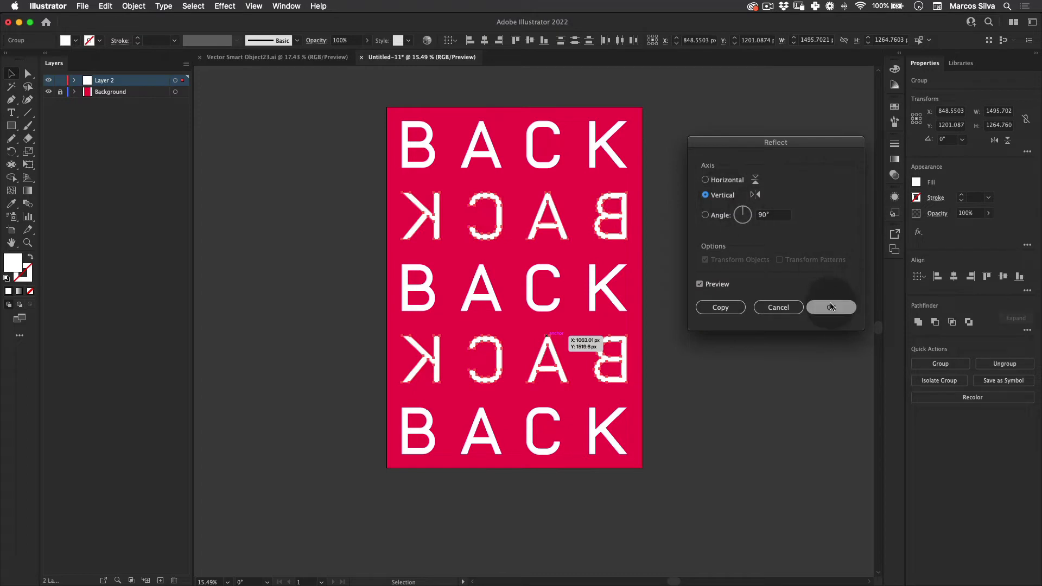
key("v")
left_click(756, 386)
key("z")
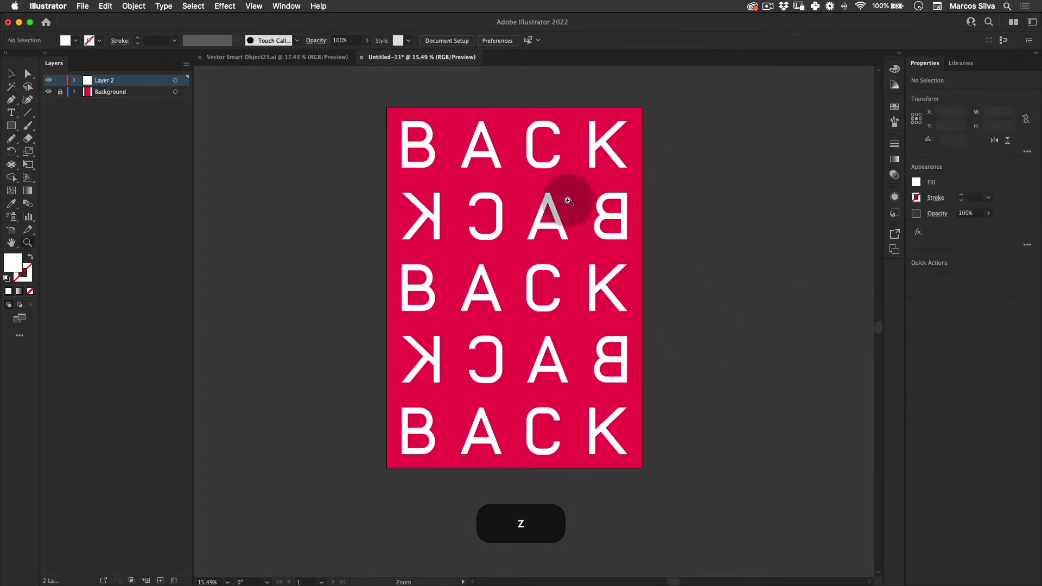
left_click_drag(565, 213, 516, 232)
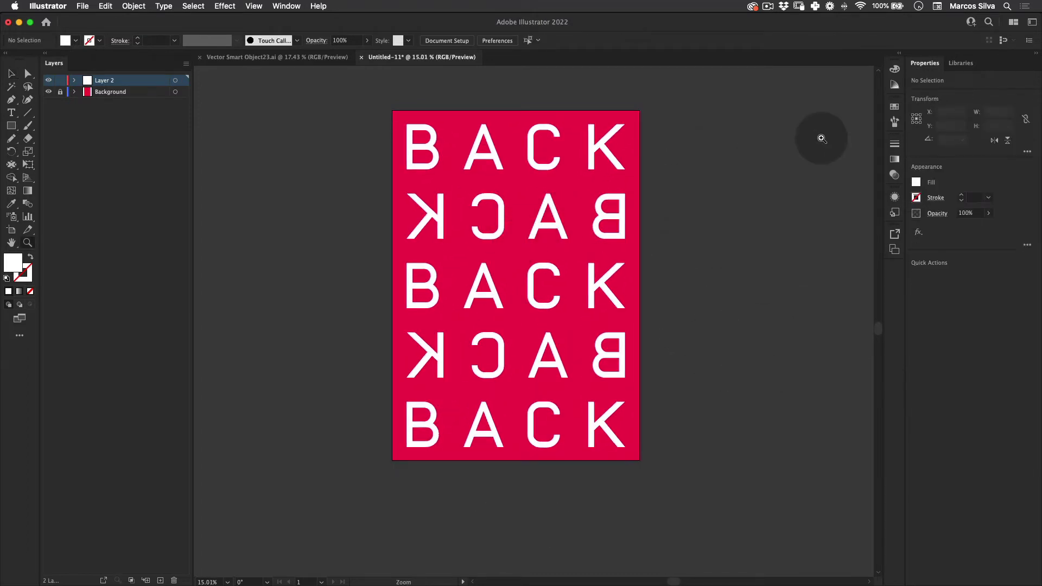
key("v")
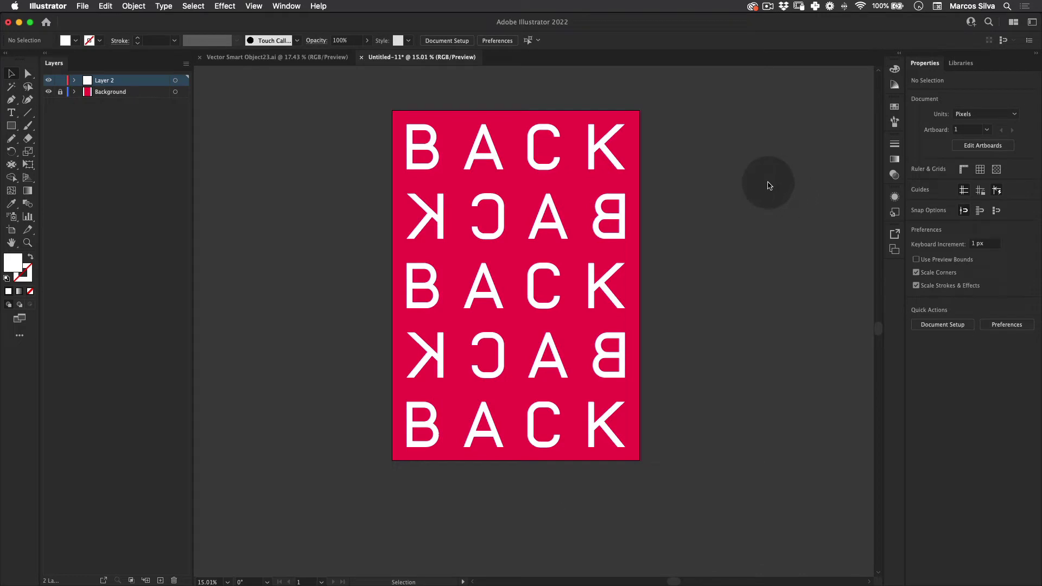
key("v")
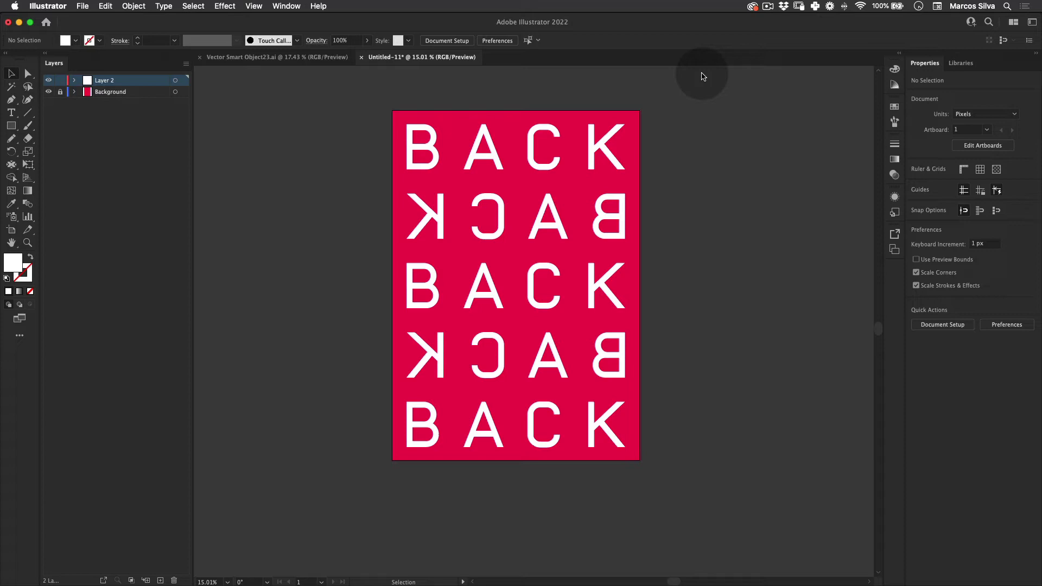
key("v")
left_click_drag(758, 107, 197, 504)
left_click(354, 499)
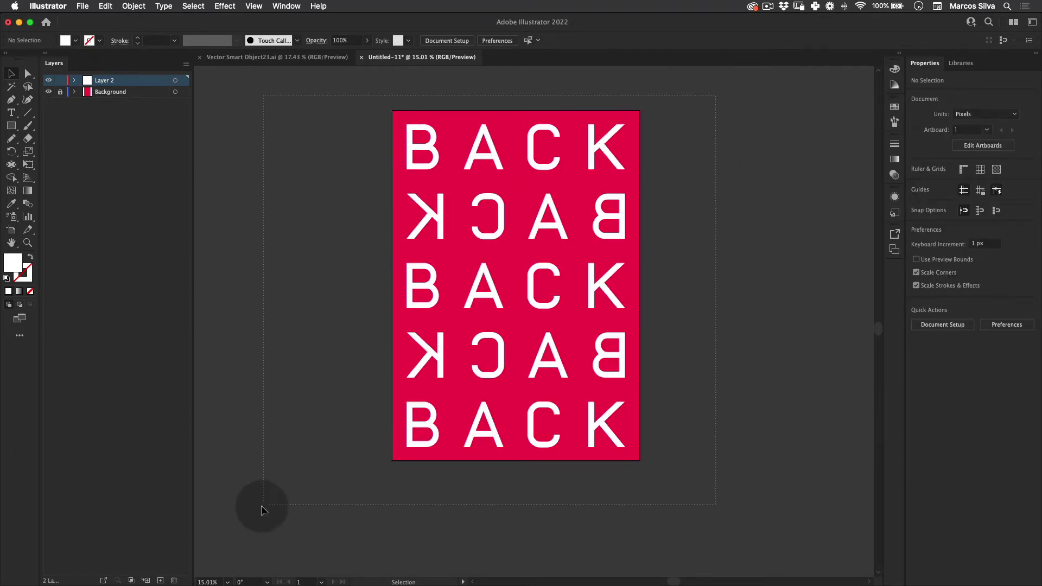
left_click_drag(263, 570, 654, 204)
key("v")
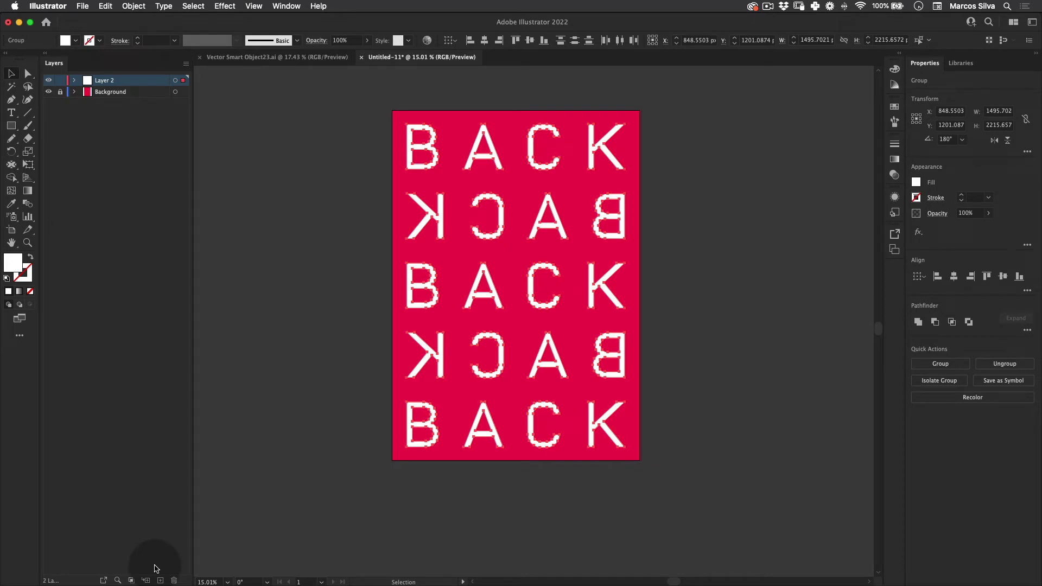
left_click_drag(790, 103, 199, 496)
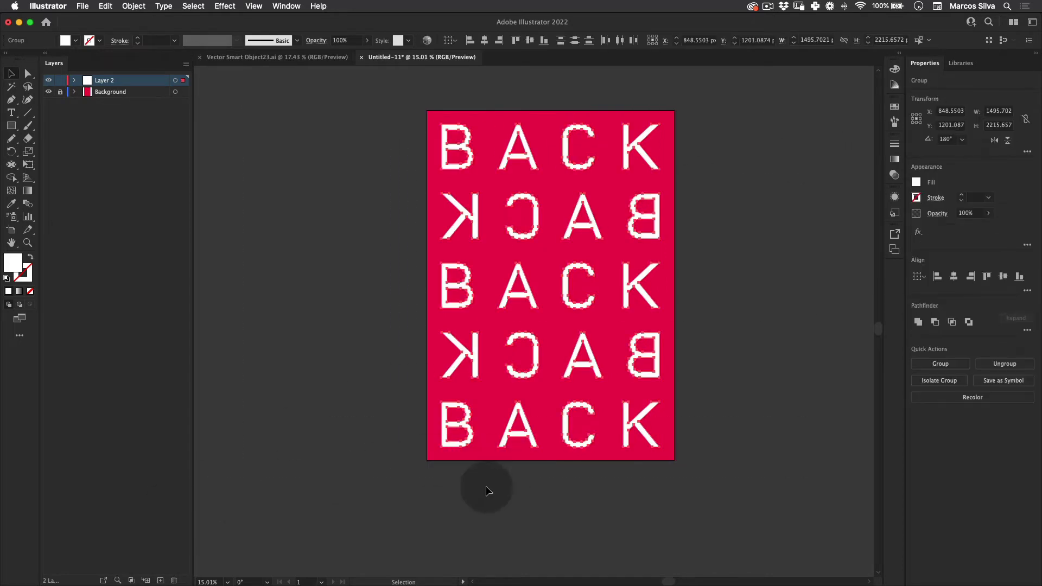
left_click(453, 493)
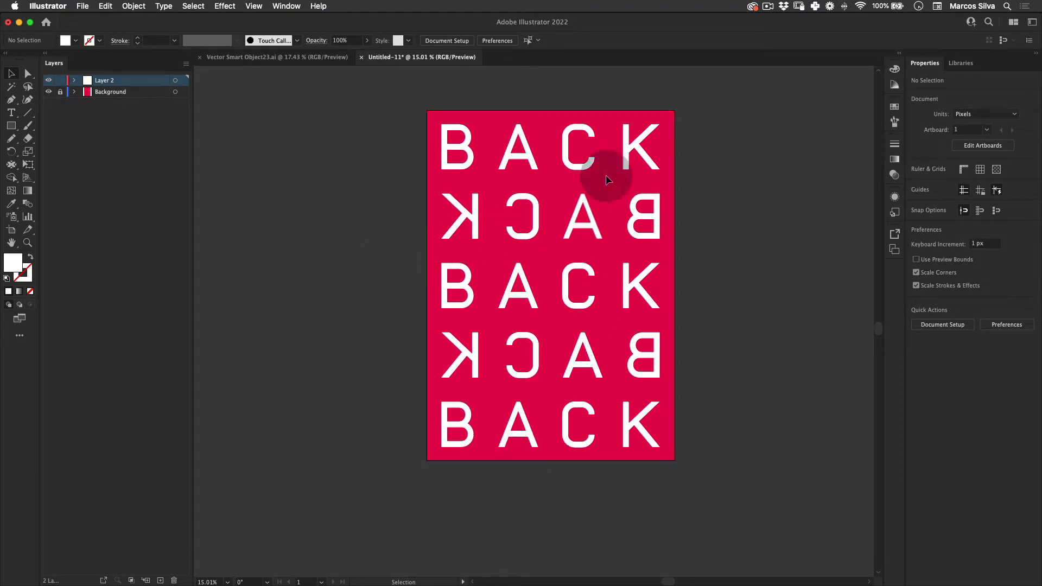
key("space")
left_click_drag(404, 260, 277, 251)
key("space")
left_click_drag(424, 194, 567, 204)
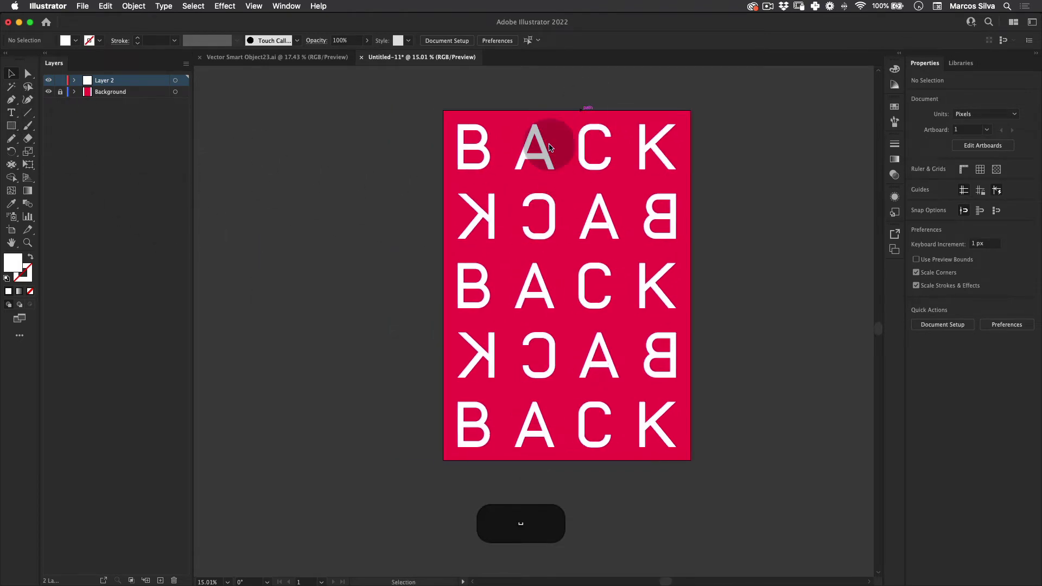
key("space")
left_click_drag(613, 253, 528, 240)
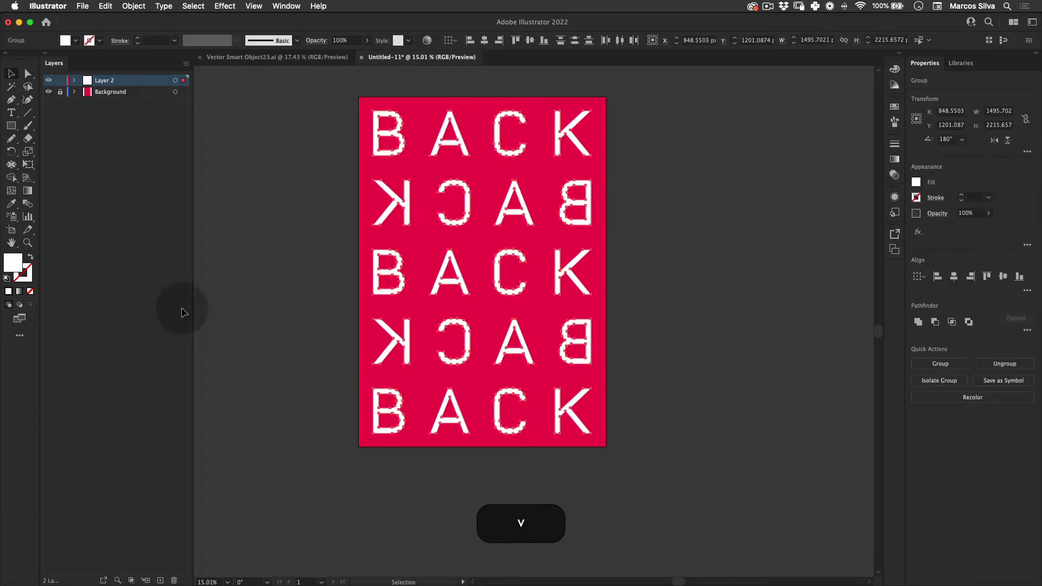
Draw a circle about 677 px in diameter on the empty canvas left of the poster
left_click_drag(11, 126, 42, 125)
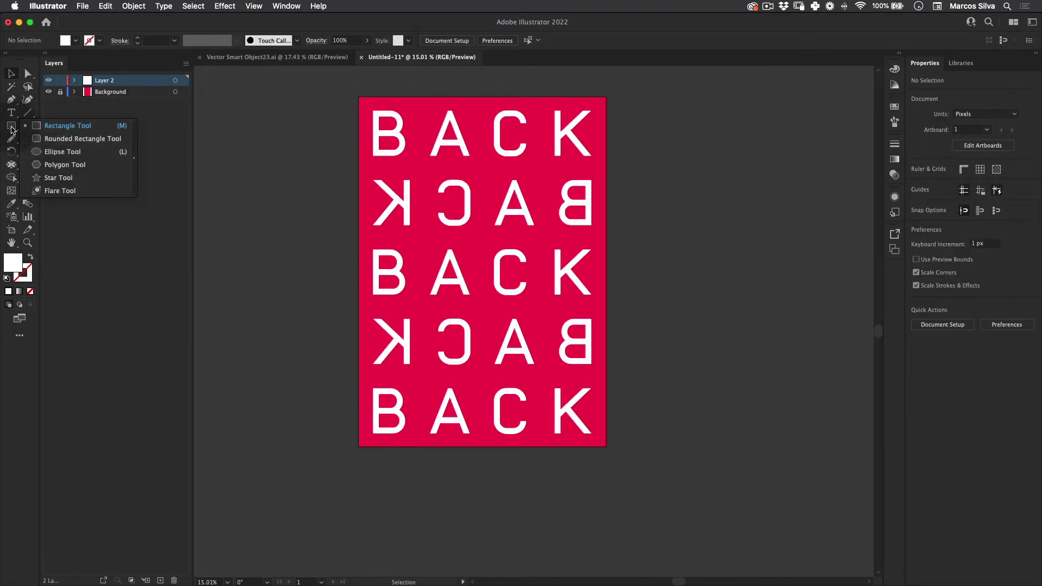
left_click(62, 151)
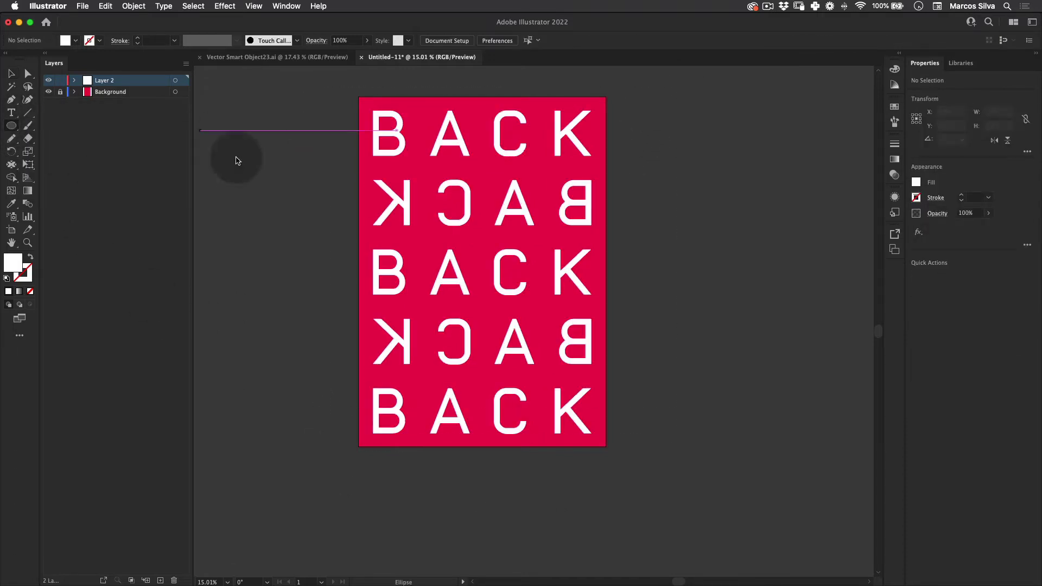
left_click_drag(245, 236, 410, 227)
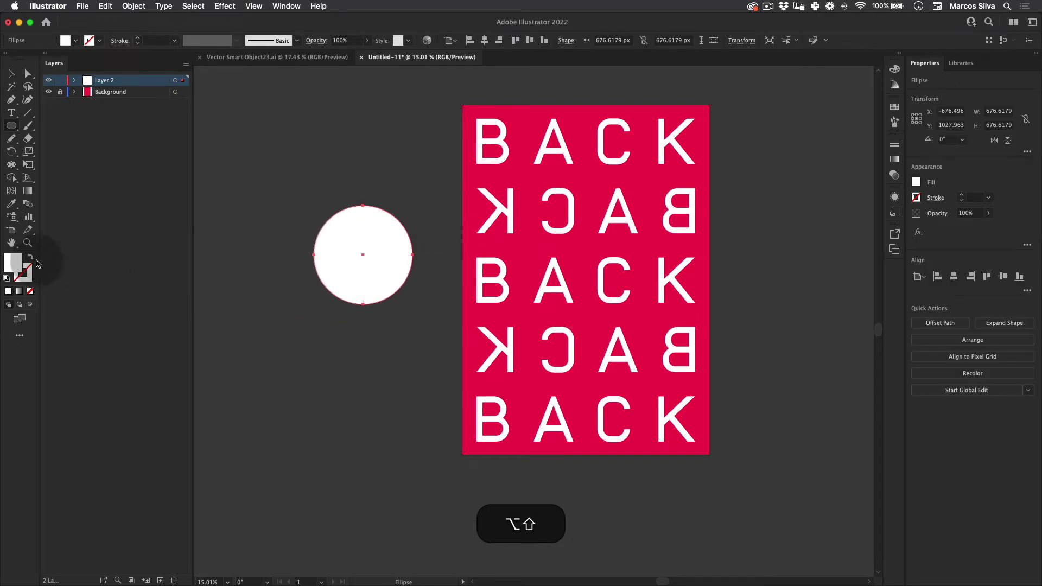
Fill the circle with solid blue 0000f4 and reposition it on the canvas left of the poster
double_click(19, 260)
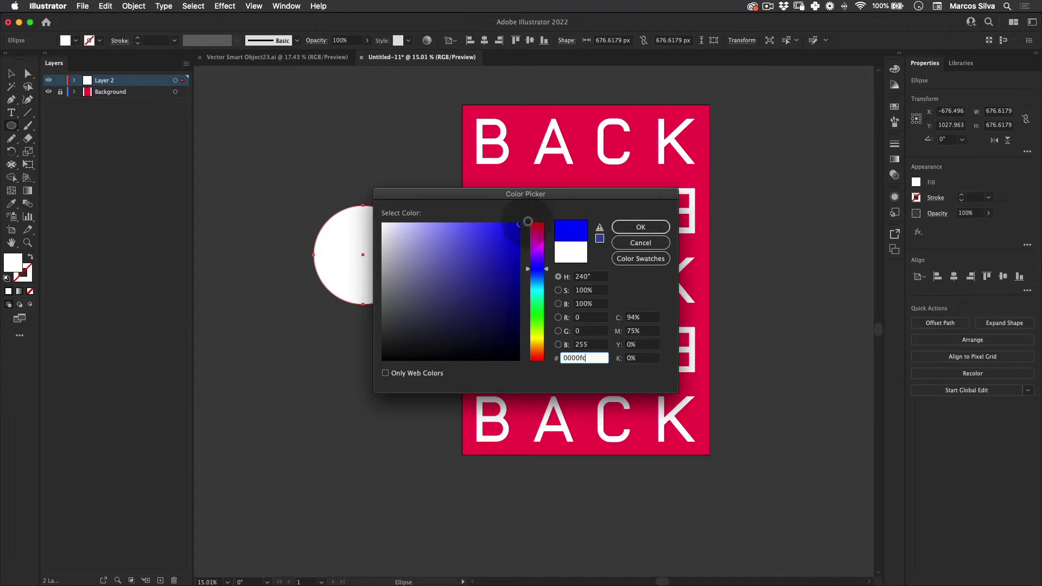
left_click(641, 227)
key("v")
left_click_drag(380, 253, 397, 282)
double_click(16, 263)
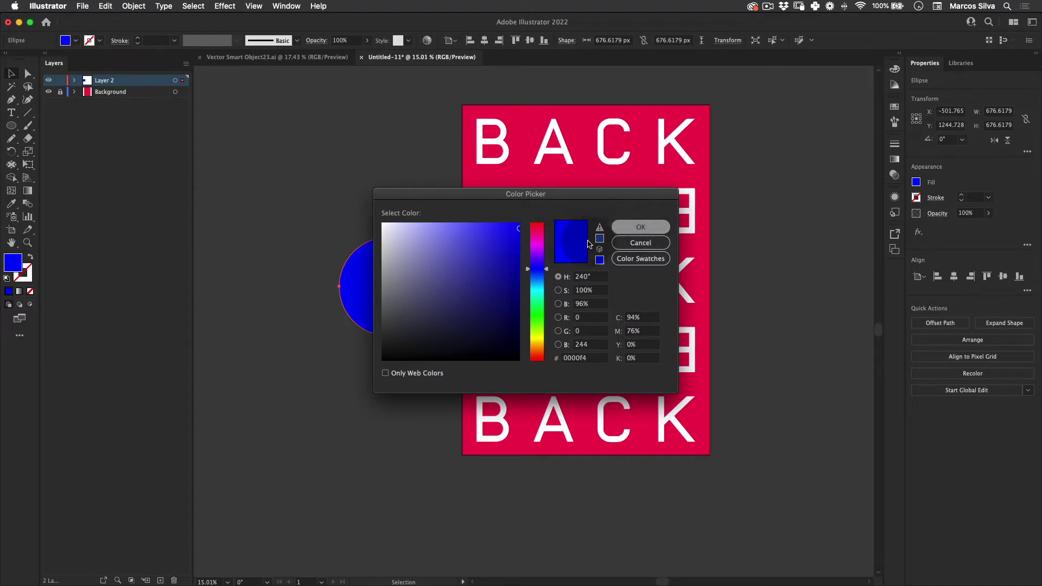
left_click(641, 226)
left_click_drag(393, 286, 565, 268)
key("space")
left_click_drag(577, 259, 612, 262)
left_click_drag(612, 261, 405, 251)
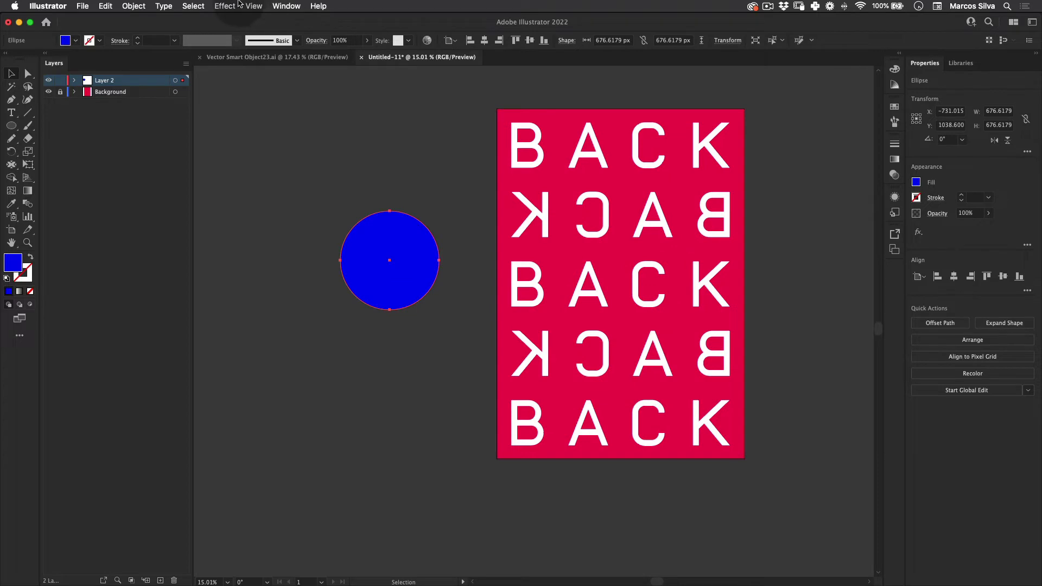
Start a 3D Extrude & Bevel (Classic) effect on the blue circle with a custom rotation of 35°, -45° and 7°
left_click(238, 5)
mouse_move(304, 73)
mouse_move(435, 126)
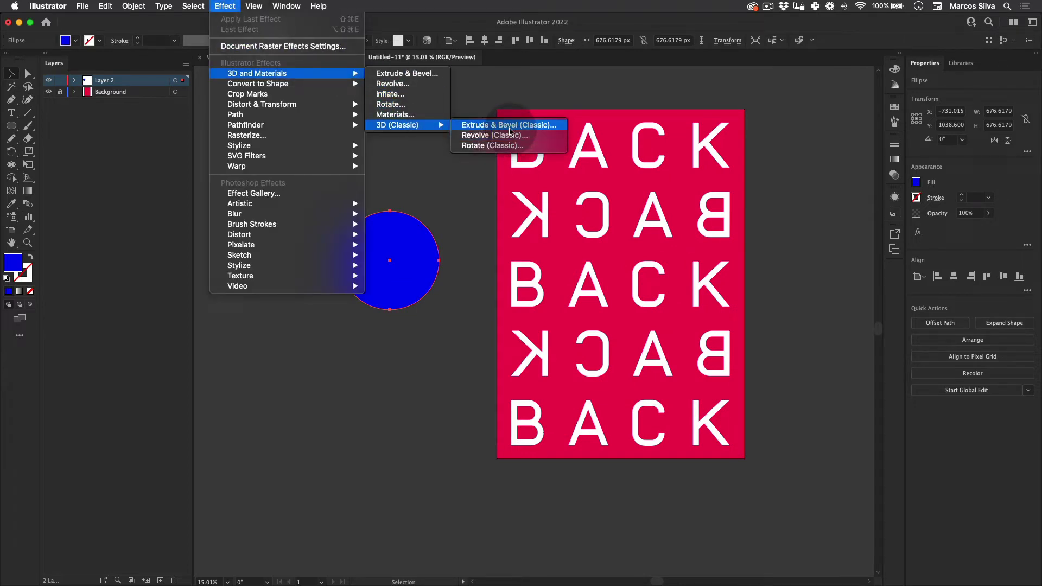
left_click(508, 126)
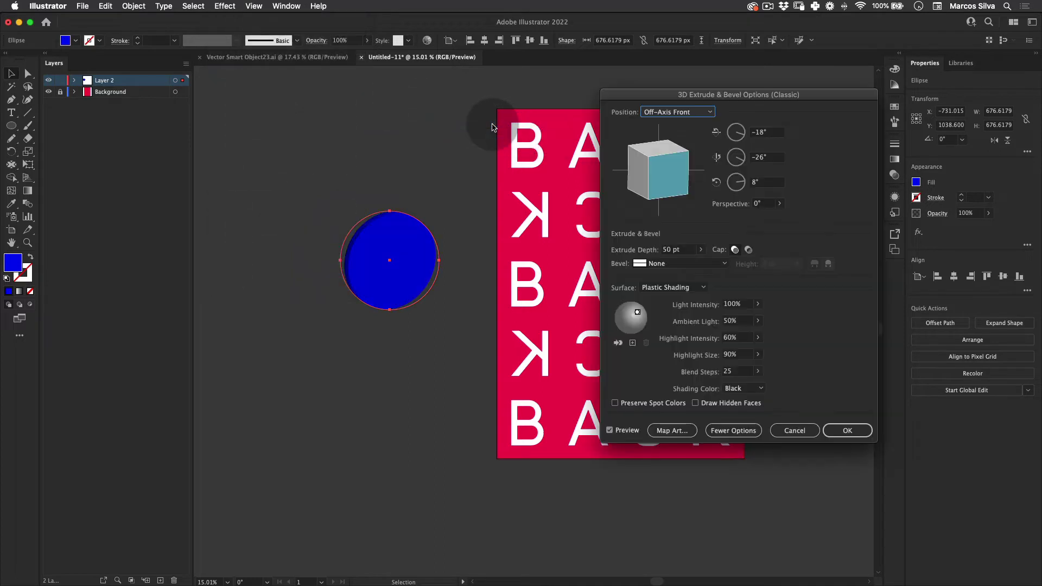
mouse_move(668, 158)
left_mouse_down()
mouse_move(681, 163)
mouse_move(681, 184)
mouse_move(657, 147)
left_mouse_up()
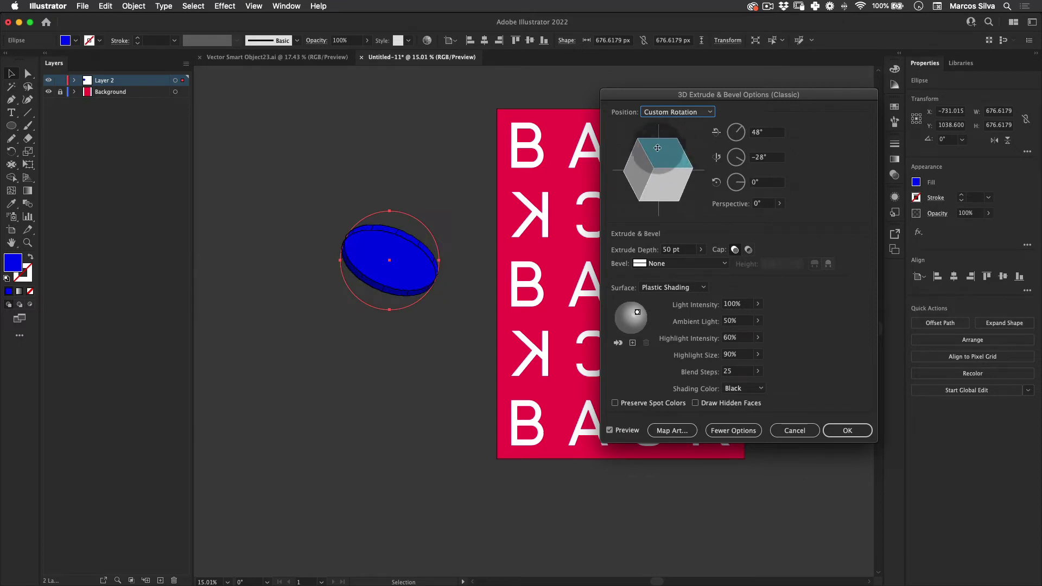
mouse_move(667, 184)
left_mouse_down()
mouse_move(648, 161)
mouse_move(681, 150)
mouse_move(660, 155)
mouse_move(657, 145)
mouse_move(680, 189)
left_mouse_up()
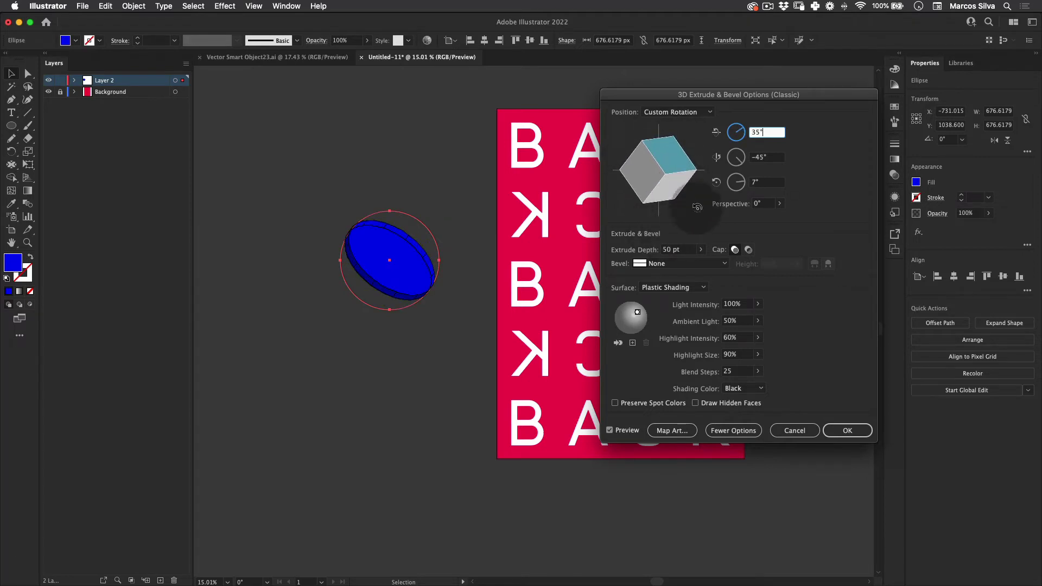
Set the blue disc's extrude depth to 80 pt, apply the effect and deselect the disc
left_click(684, 251)
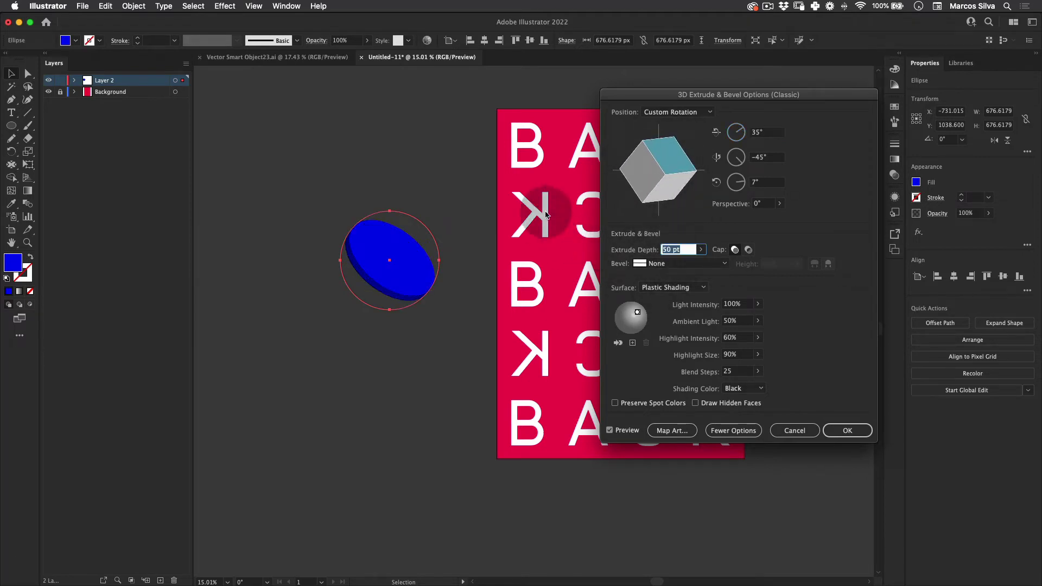
type("8")
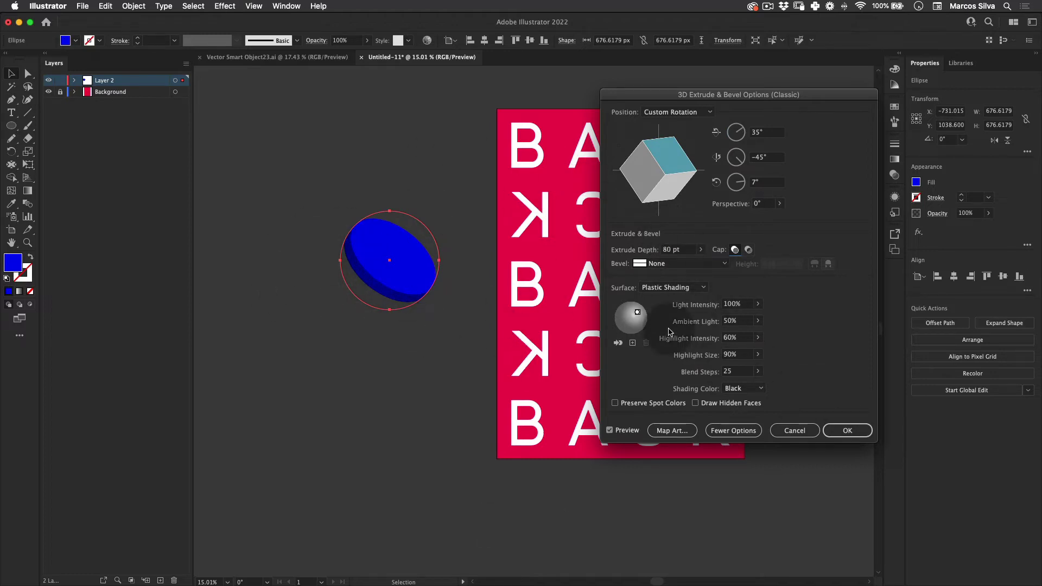
left_click(847, 430)
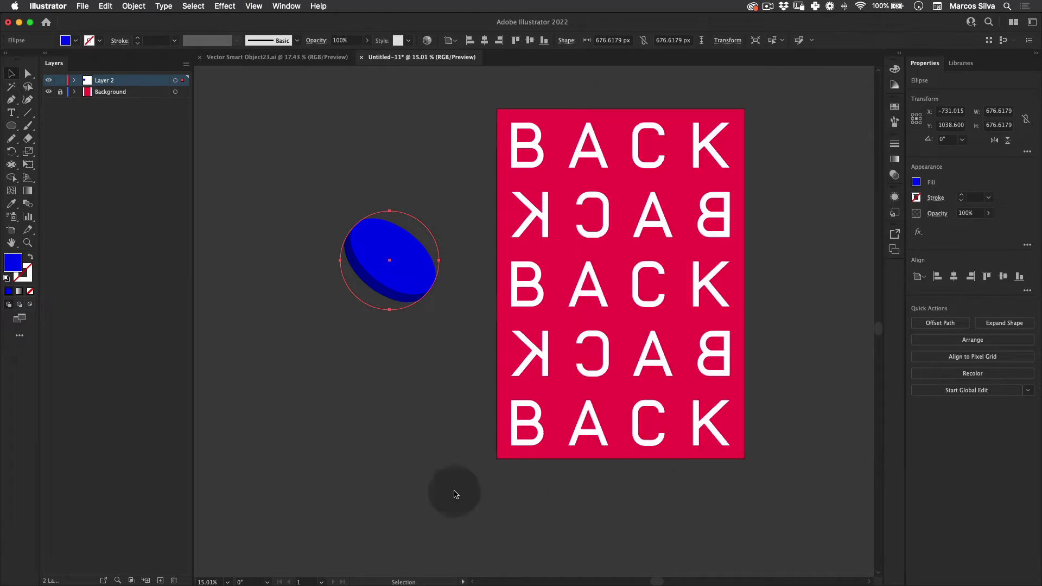
left_click(344, 421)
Move the extruded blue disc onto the poster, over the left part of the fourth BACK row
key("v")
scroll(249, 332, "right", 5)
scroll(249, 333, "left", 2)
left_click_drag(291, 252, 487, 380)
key("space")
left_click_drag(562, 218, 530, 236)
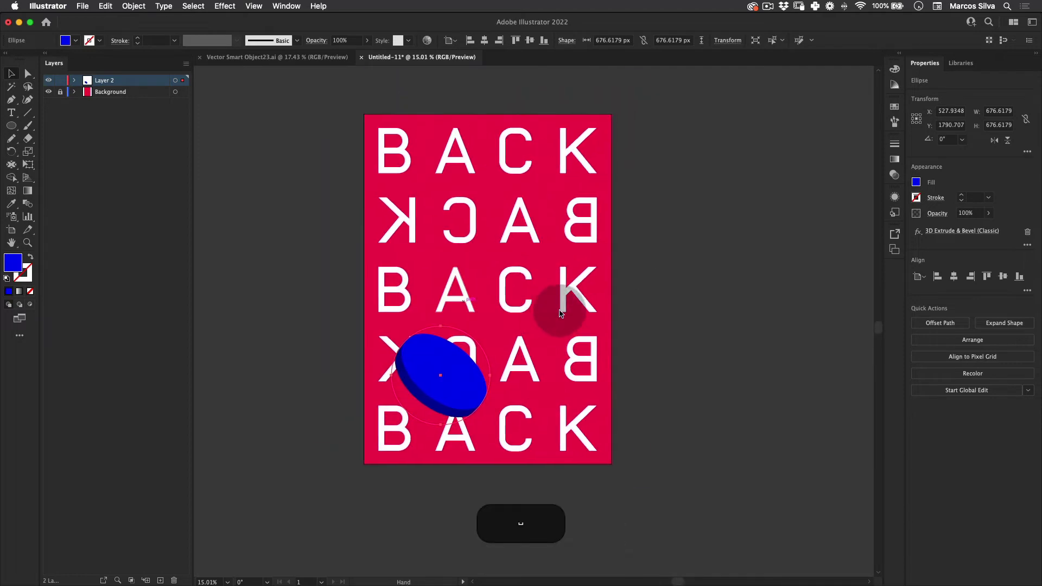
left_click_drag(494, 299, 506, 318)
left_click_drag(472, 380, 530, 268)
key("alt+super+z")
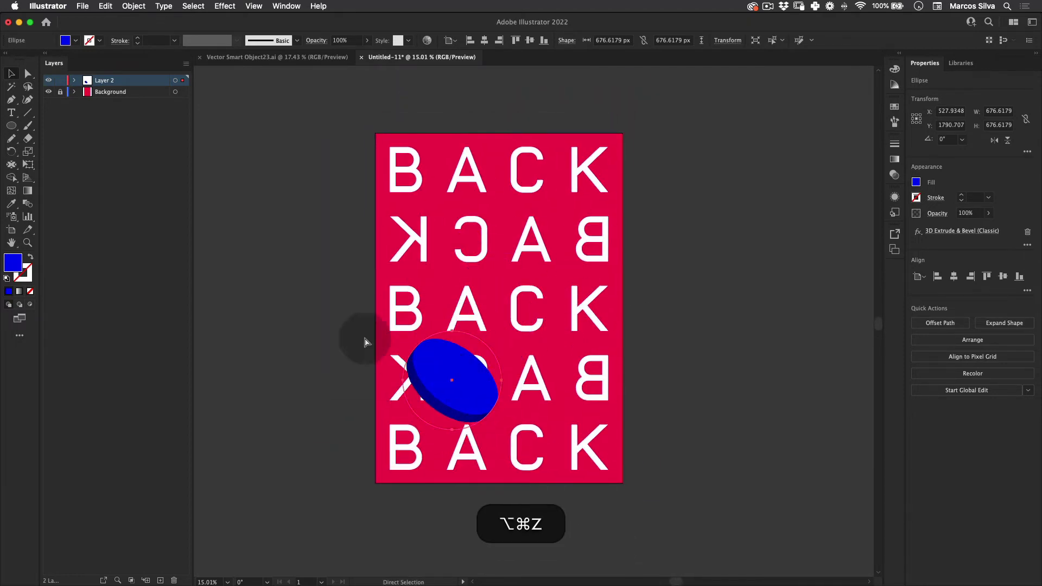
key("super+z")
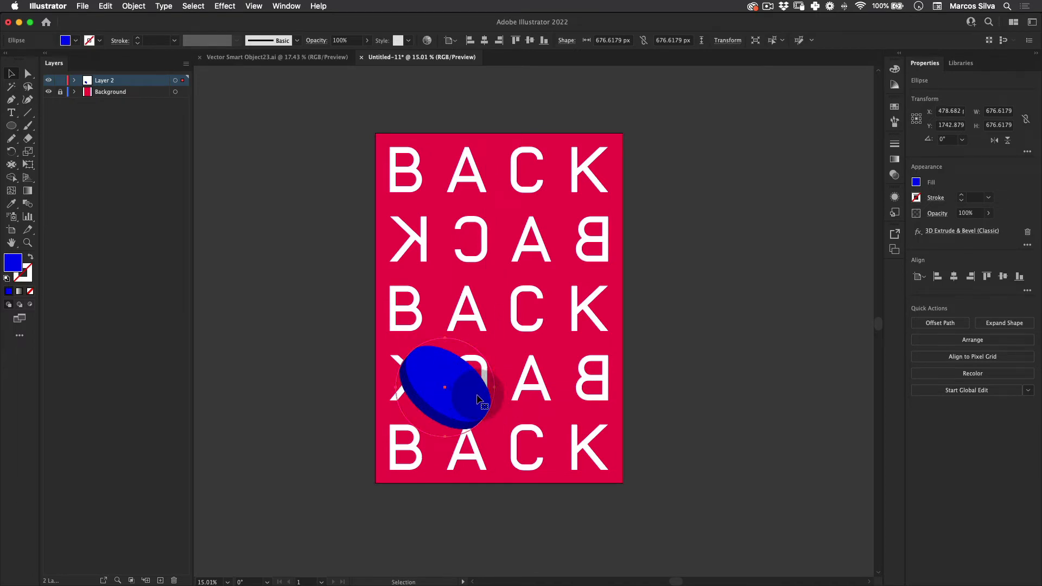
Duplicate the blue disc into four and shift the upper two to overhang the poster's upper and right edges
left_click_drag(480, 400, 599, 258)
left_click_drag(438, 201, 606, 455)
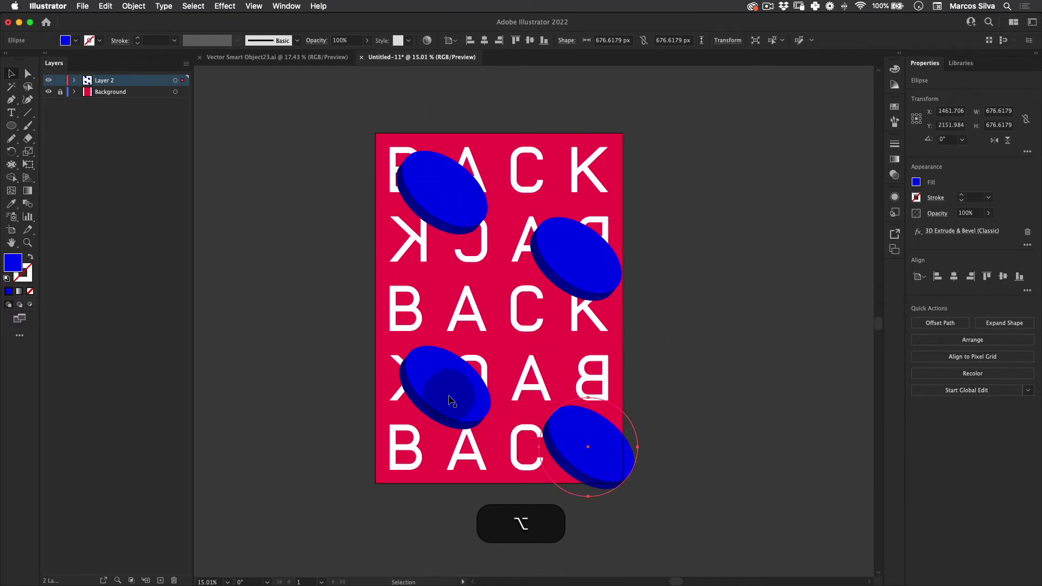
left_click_drag(428, 393, 430, 395)
left_click_drag(588, 278, 551, 310)
left_click_drag(447, 198, 468, 182)
left_click_drag(542, 295, 559, 278)
left_click_drag(476, 177, 456, 160)
left_click_drag(568, 273, 601, 240)
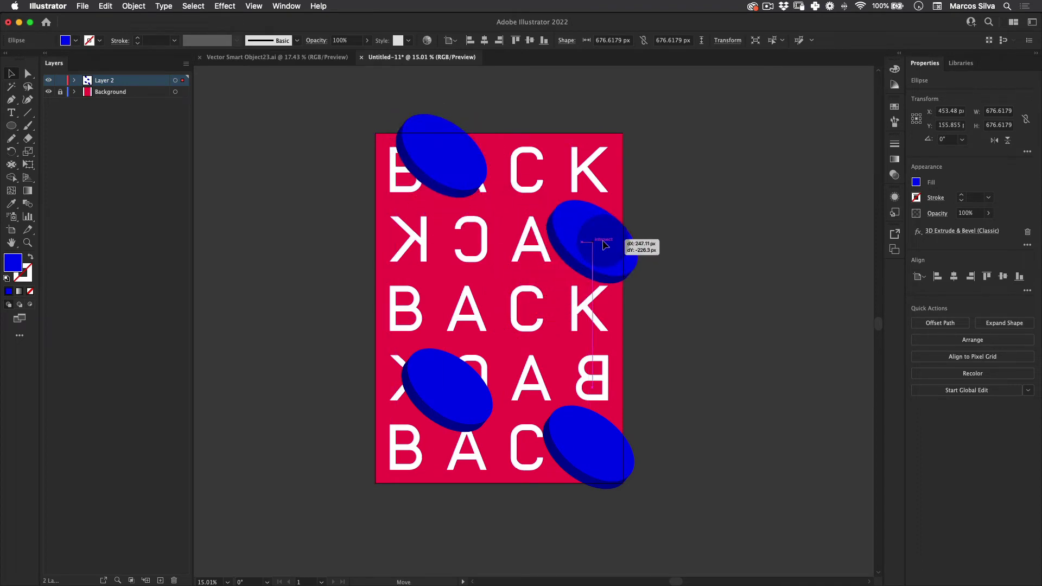
Stagger the remaining discs at the poster's middle left and lower right, add a fifth copy at its lower-left corner, and deselect
left_click_drag(600, 419, 602, 374)
left_click_drag(439, 386, 432, 422)
left_click_drag(603, 373, 588, 369)
mouse_move(579, 241)
left_mouse_down()
mouse_move(539, 237)
mouse_move(545, 255)
mouse_move(591, 229)
left_mouse_up()
left_click_drag(577, 386, 423, 317)
left_click_drag(434, 423, 549, 430)
left_click_drag(416, 309, 406, 307)
left_click_drag(556, 428, 611, 437)
left_click_drag(611, 437, 420, 464)
left_click(675, 321)
left_click(747, 275)
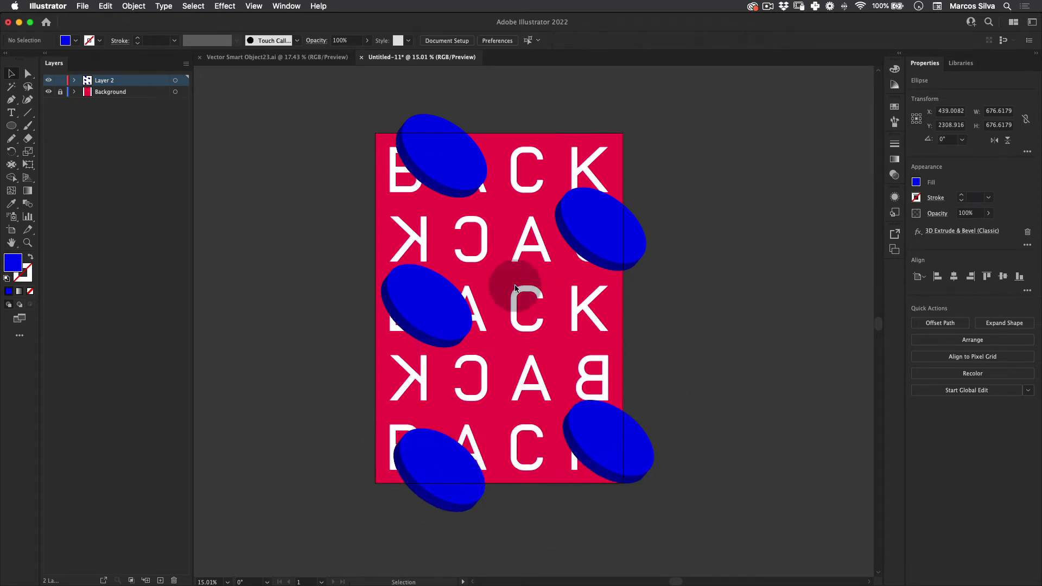
Change the middle-left disc's 3D extrude rotation to 32°, 44° and -5° and apply it
left_click(423, 317)
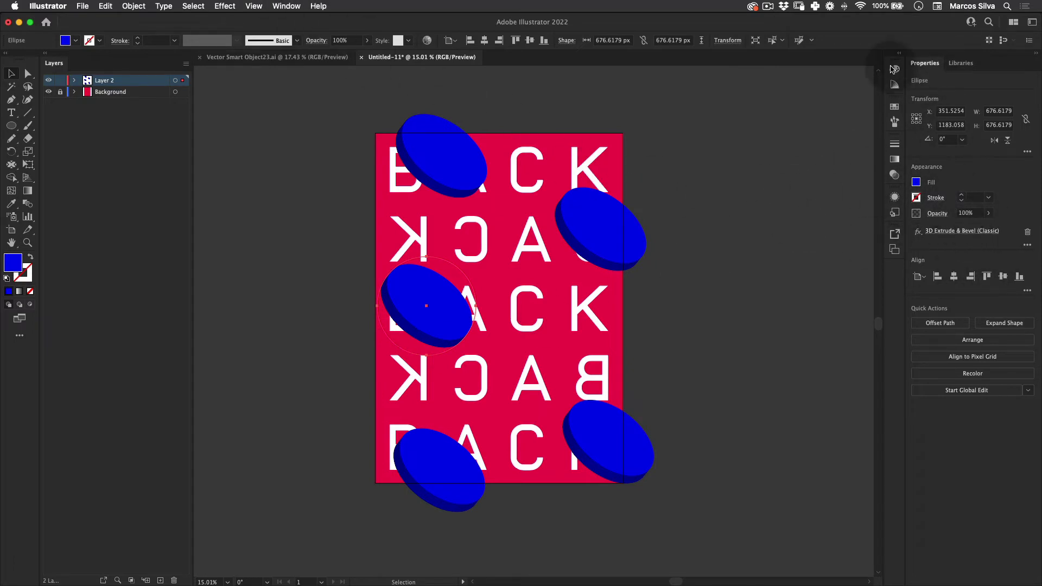
left_click(286, 6)
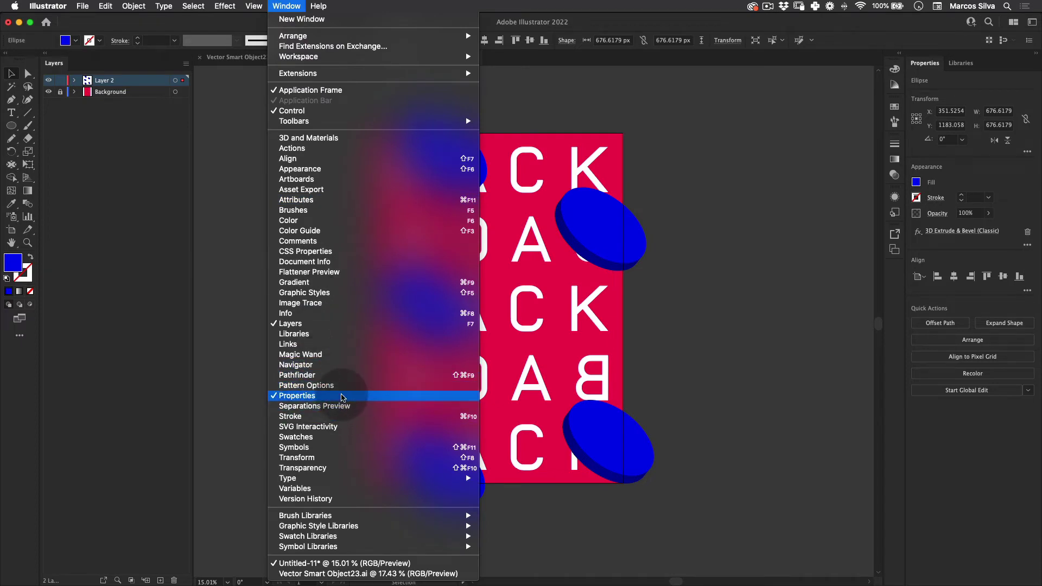
left_click(808, 290)
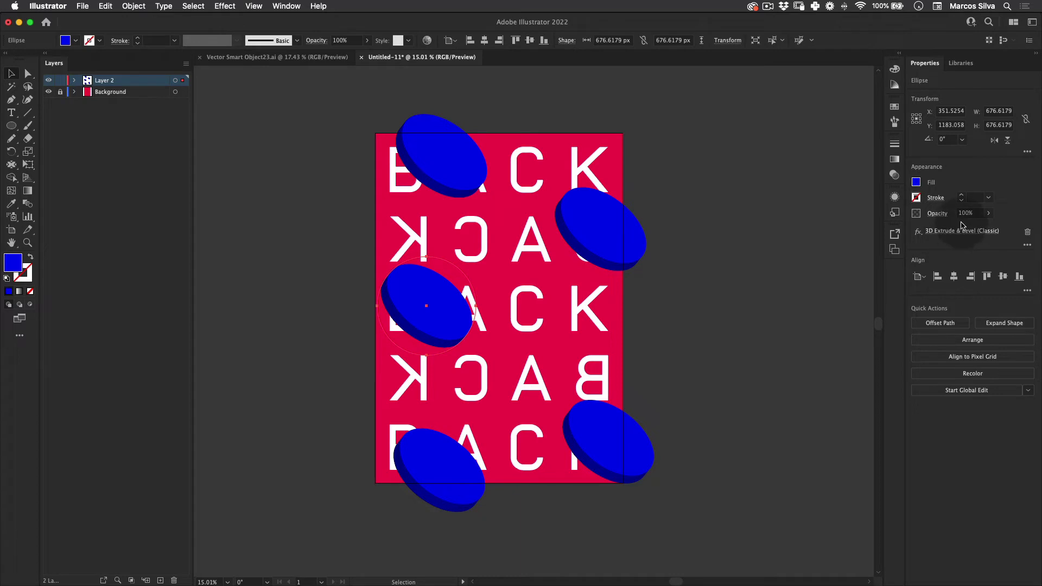
left_click(945, 233)
left_click_drag(645, 164, 674, 169)
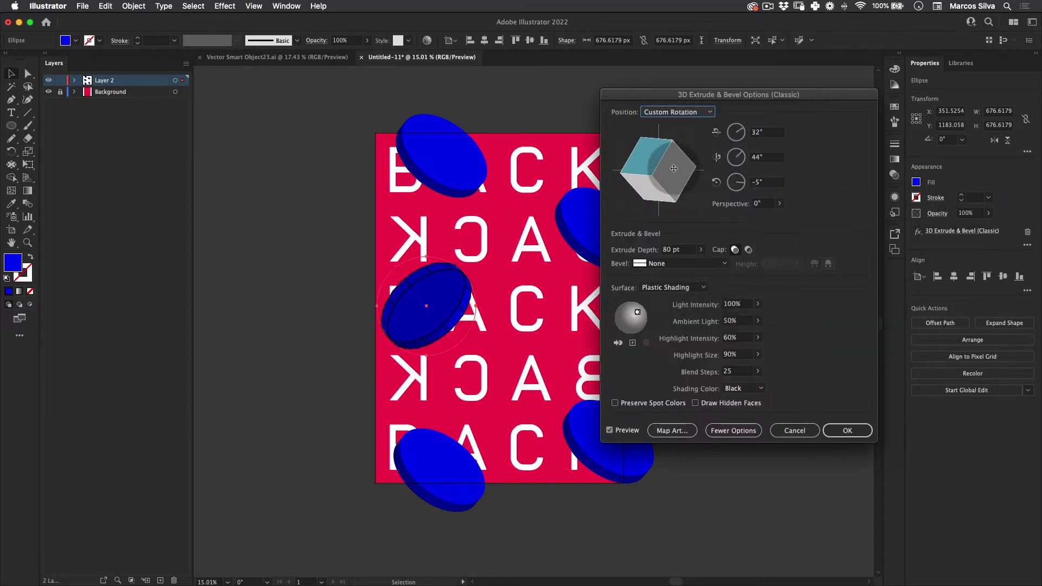
left_click(847, 431)
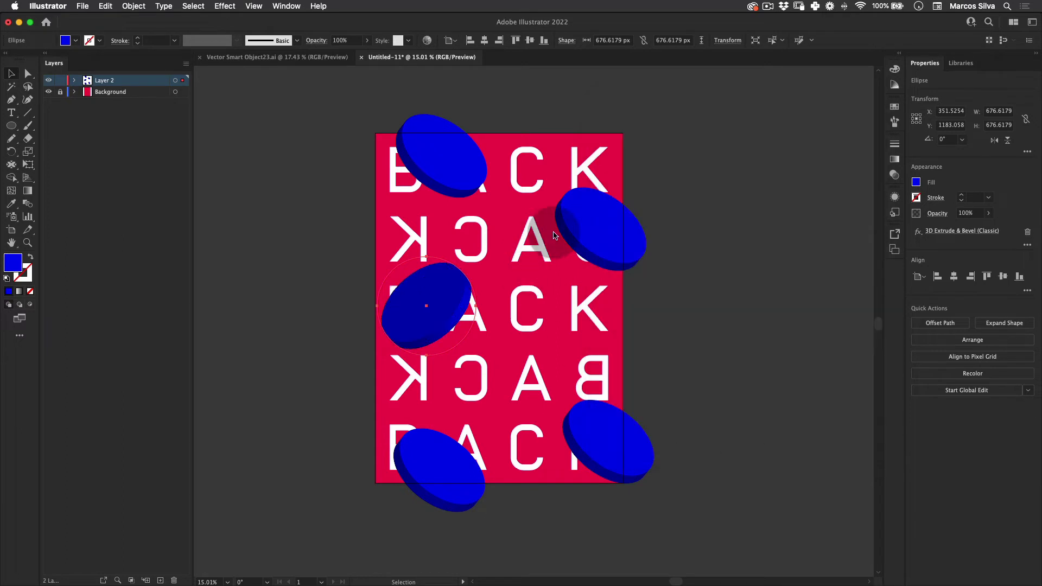
Set the upper-right disc's 3D extrude rotation to -46°, -10° and -45°
left_click(969, 231)
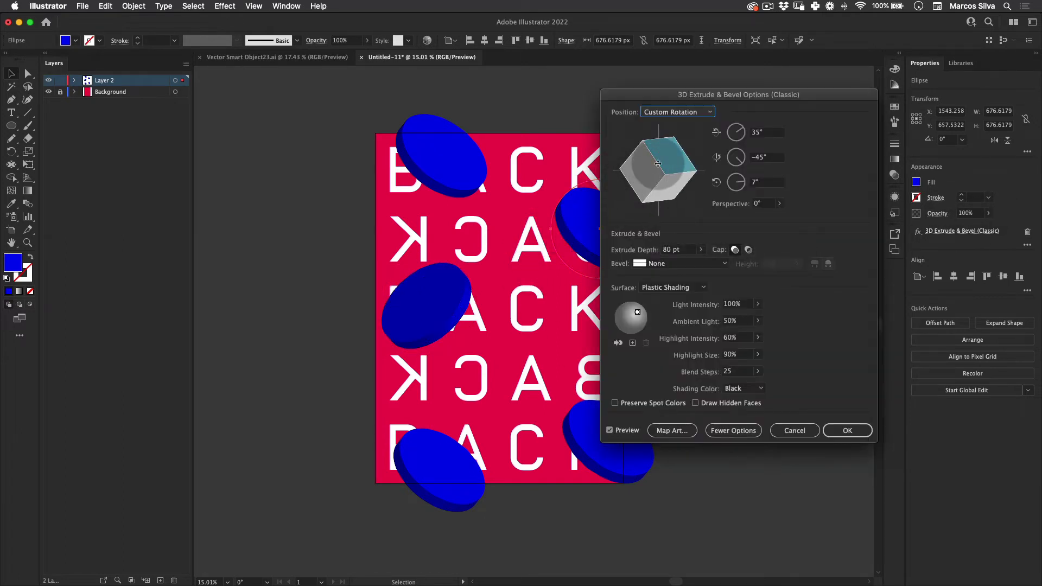
left_click_drag(661, 178, 651, 150)
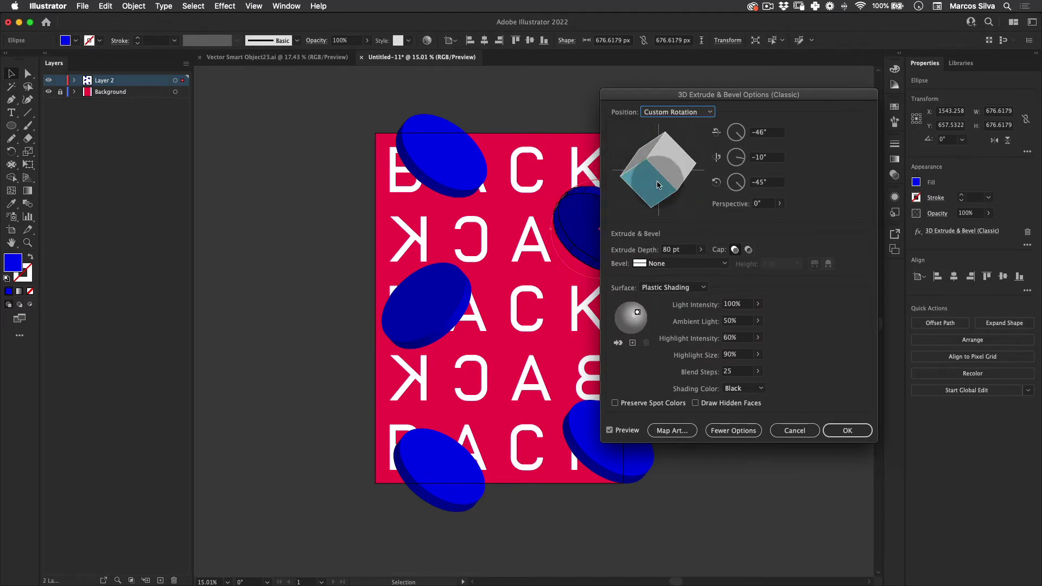
left_click(847, 431)
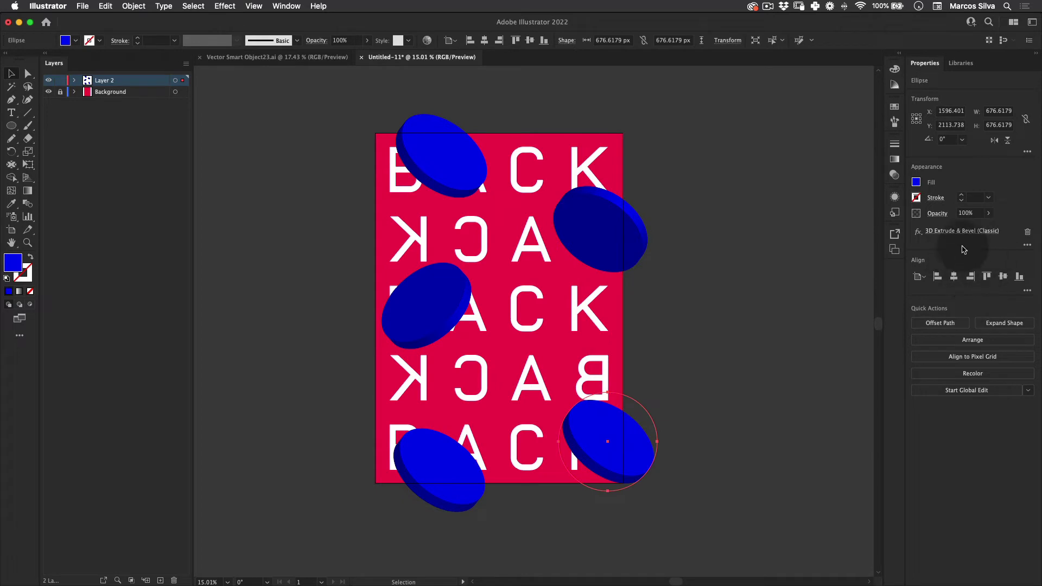
Set the lower-right disc's 3D extrude rotation to 24°, 22° and 25°
left_click(962, 231)
left_click_drag(671, 163, 652, 153)
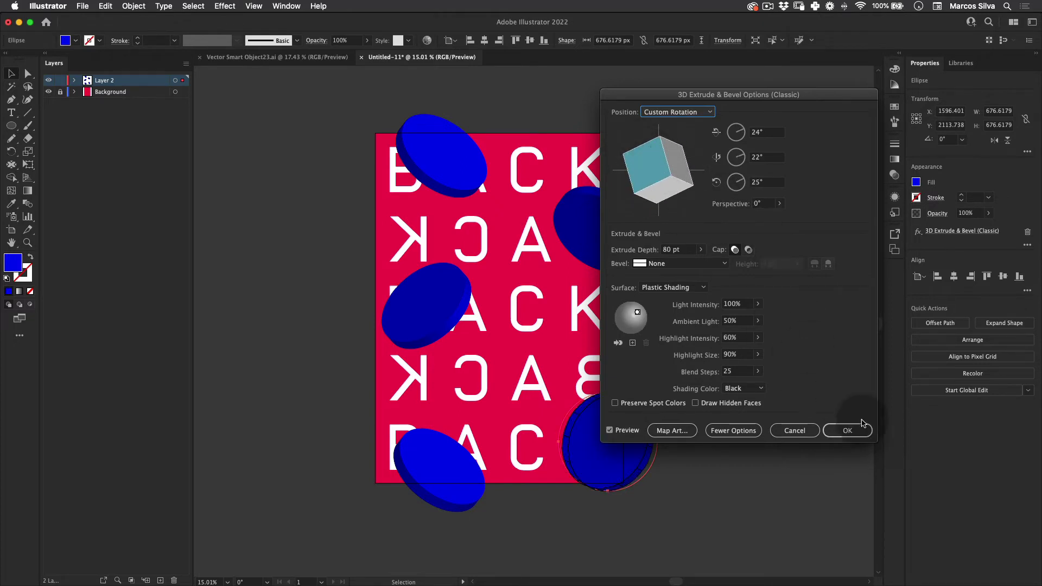
left_click(863, 424)
Nudge the lower-left disc up and set its 3D extrude rotation to 45°, 47° and -106°
left_click(380, 465)
left_click_drag(461, 472, 458, 461)
left_click(961, 230)
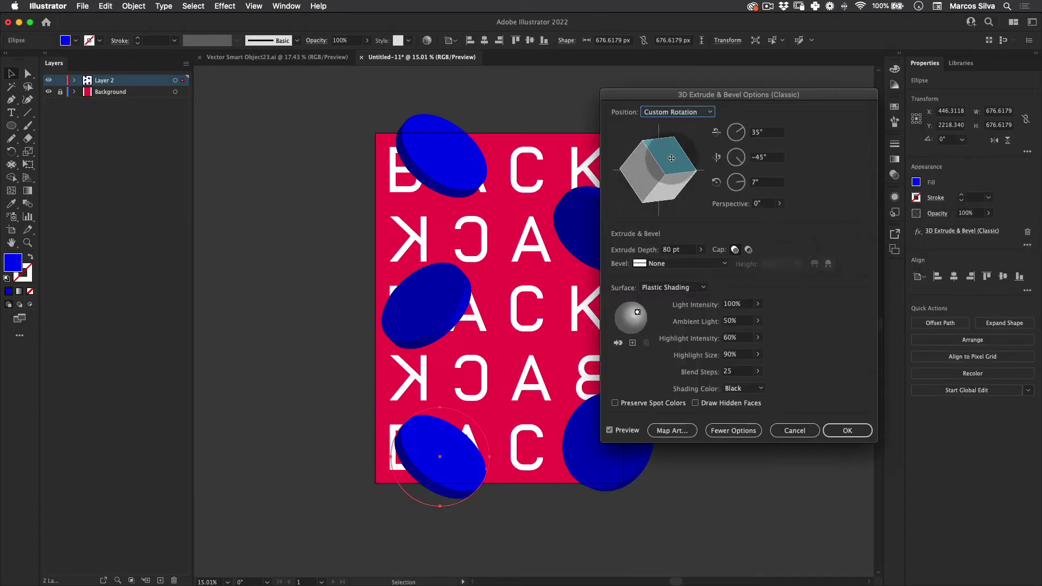
left_click_drag(653, 158, 666, 154)
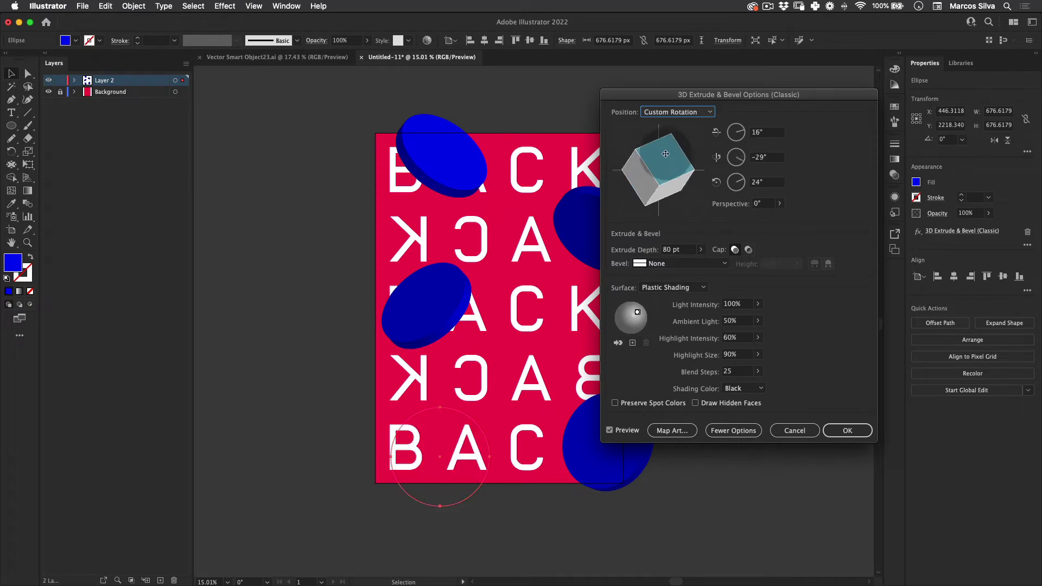
left_click_drag(660, 197, 679, 173)
left_click_drag(711, 212, 715, 180)
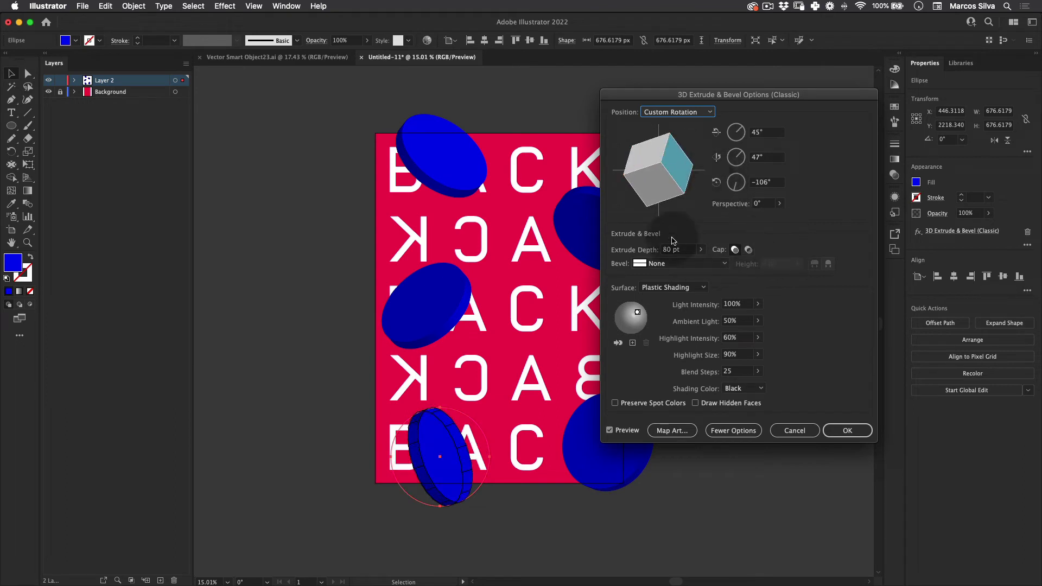
left_click(849, 431)
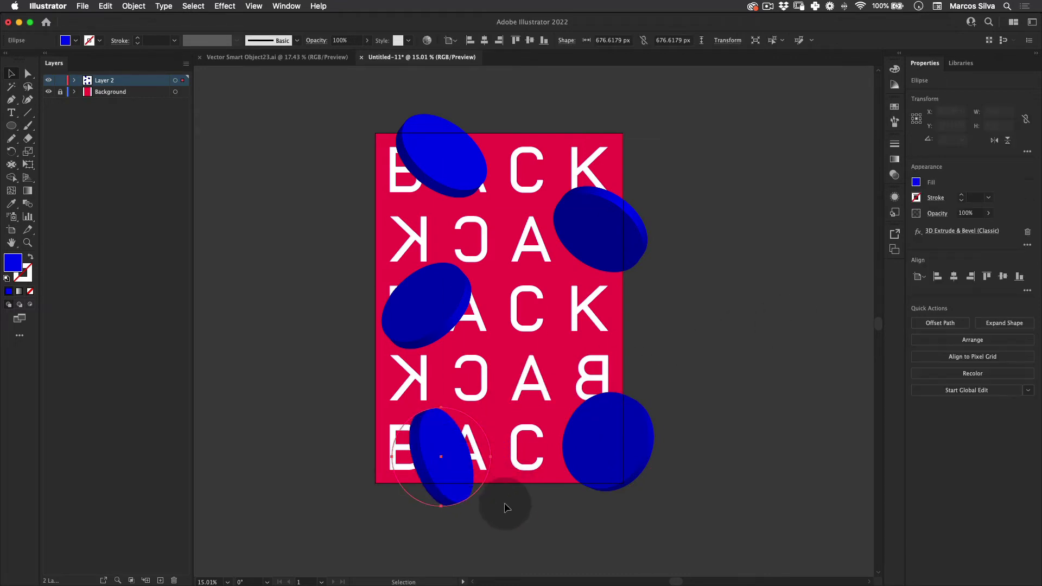
Turn the lower-left disc about 26° with Free Transform and set its first 3D rotation angle to 18°
key("e")
left_click_drag(504, 506, 534, 477)
left_click(955, 231)
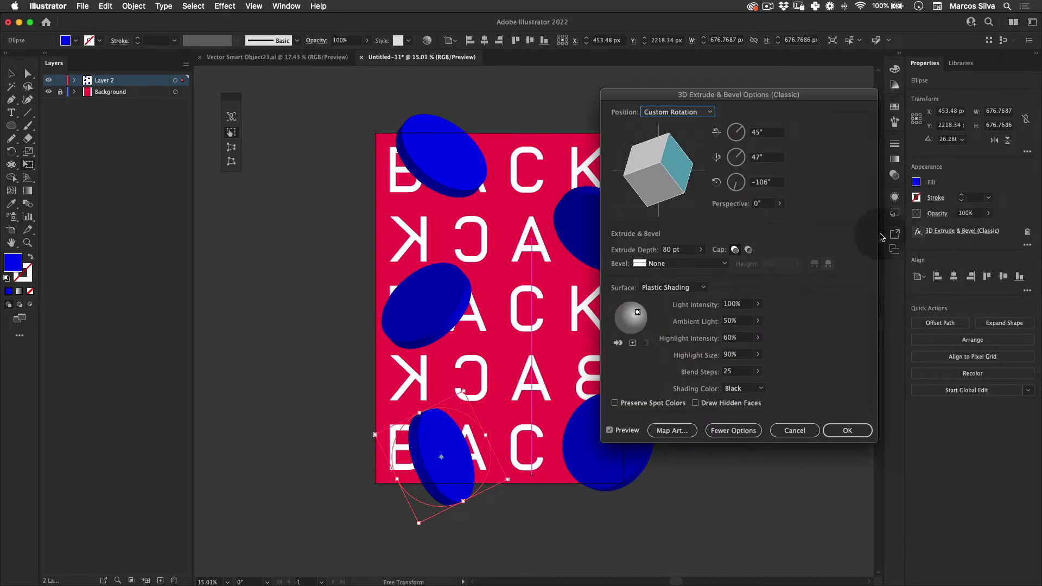
left_click_drag(660, 146, 655, 143)
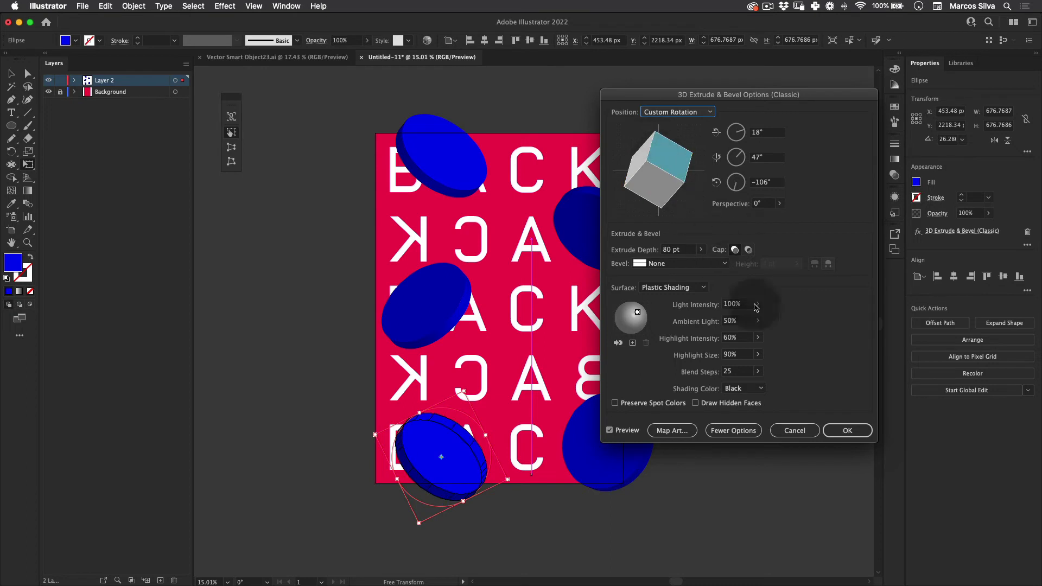
left_click(847, 430)
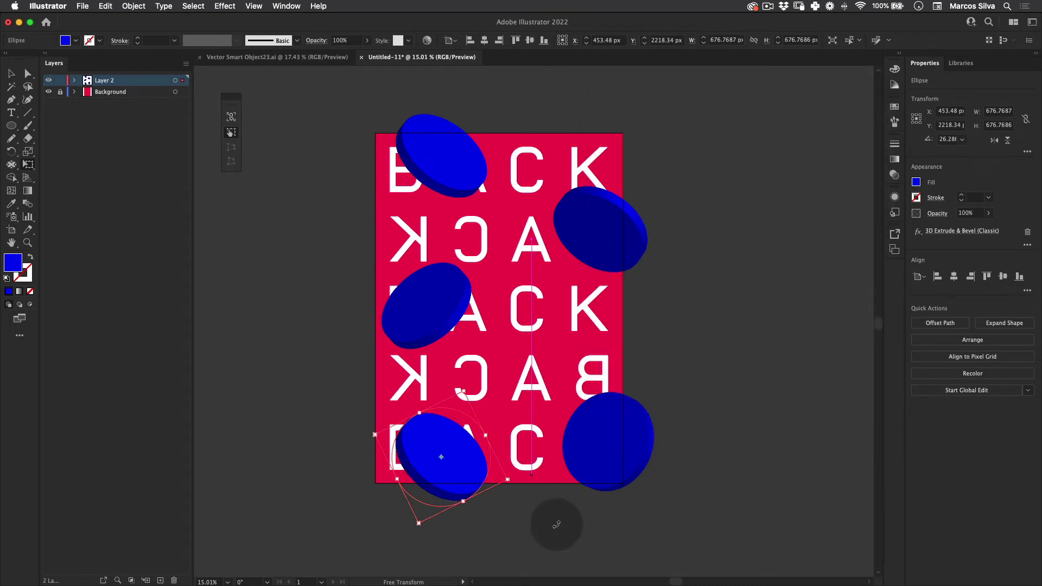
Shrink the middle-left disc to about 525 px, keeping it over the third row's B, and nudge the lower-left disc up and left
left_click(453, 307)
left_click_drag(476, 256, 461, 264)
left_click_drag(446, 295, 458, 297)
key("v")
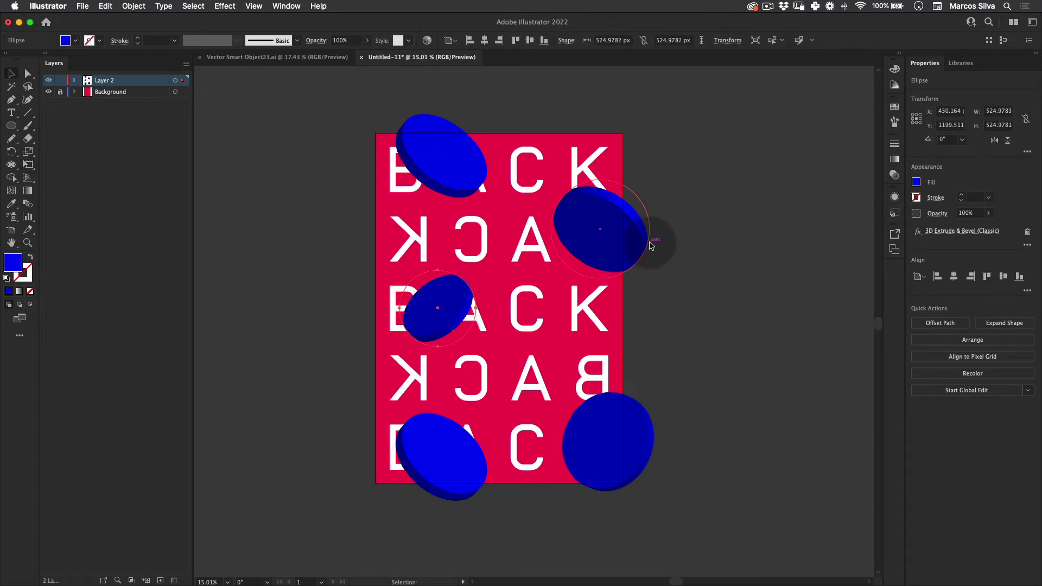
left_click(747, 377)
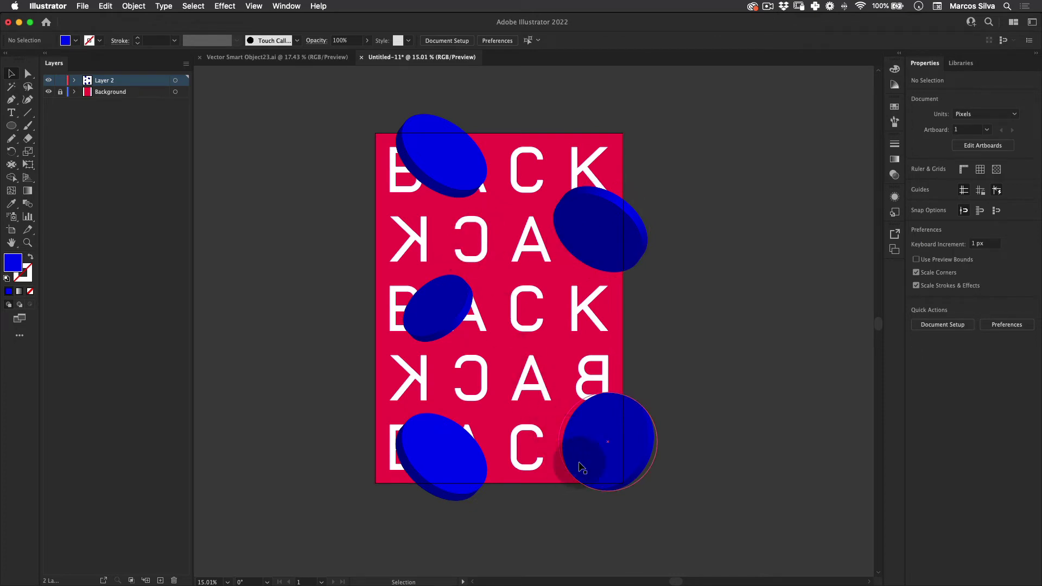
left_click_drag(435, 465, 420, 455)
Enlarge the lower-right disc to about 931 px and shift it outward over the poster's lower-right corner
left_click(614, 441)
key("e")
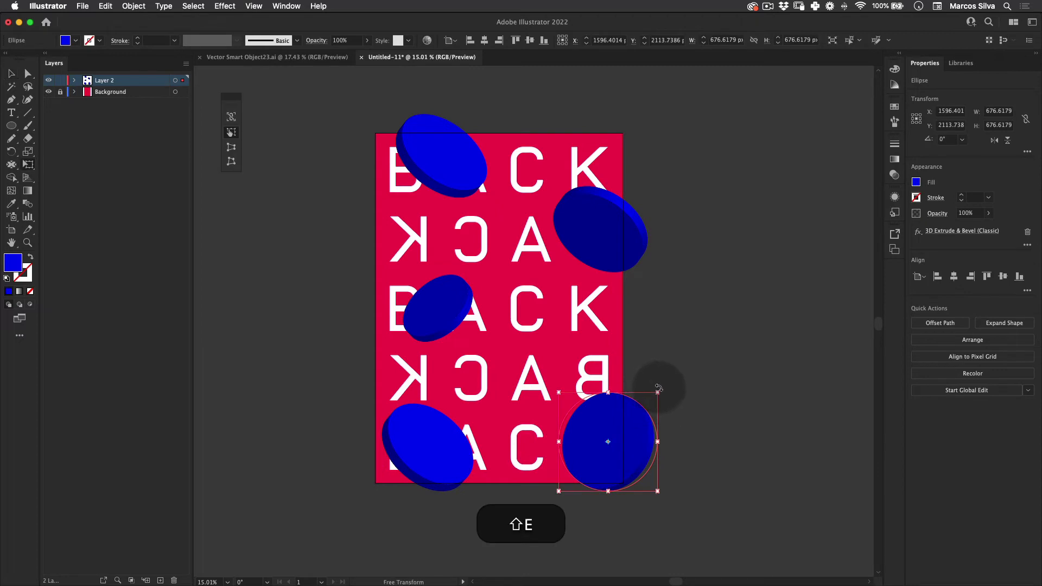
left_click_drag(658, 391, 683, 379)
left_click_drag(653, 423, 678, 449)
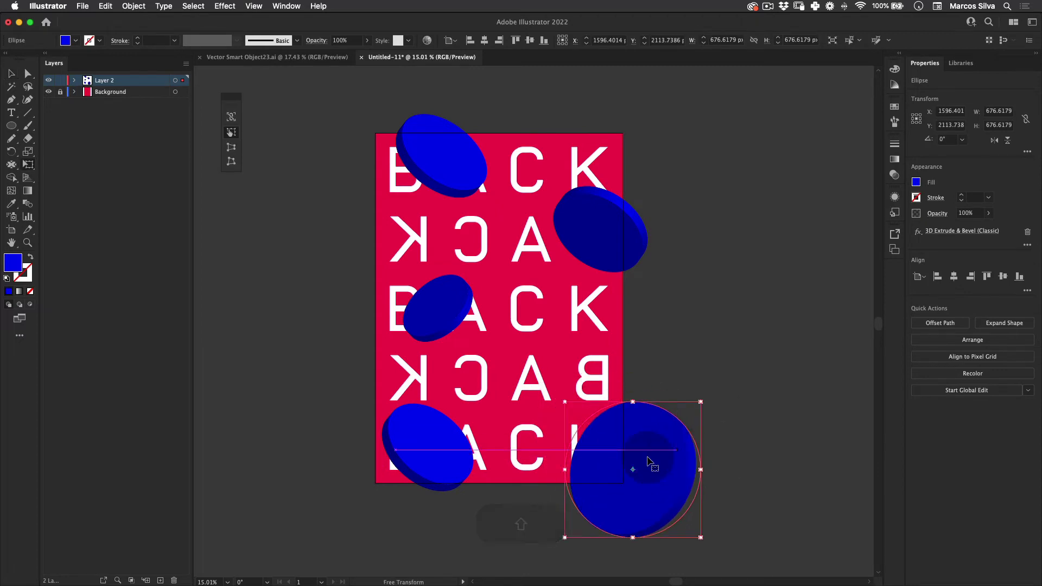
key("super+v")
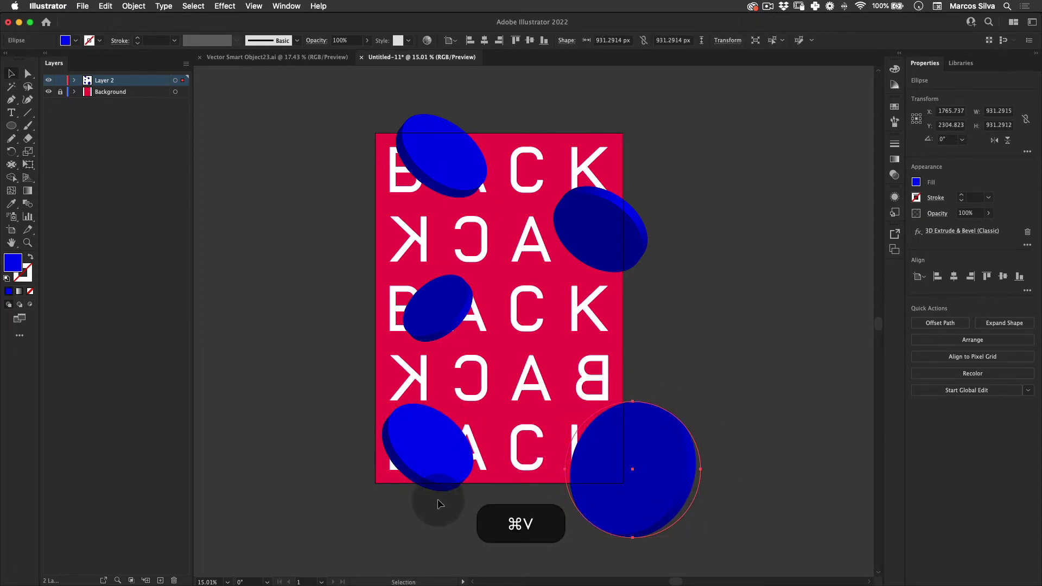
Move the lower-left disc up so it overlaps both the fourth and fifth BACK rows
left_click(438, 499)
left_click_drag(429, 456, 449, 434)
key("v")
left_click(456, 314)
Enlarge the upper-right disc to about 820 px and place it over the poster's right edge between the first two rows
left_click_drag(613, 225, 603, 206)
key("e")
left_click_drag(644, 155, 653, 151)
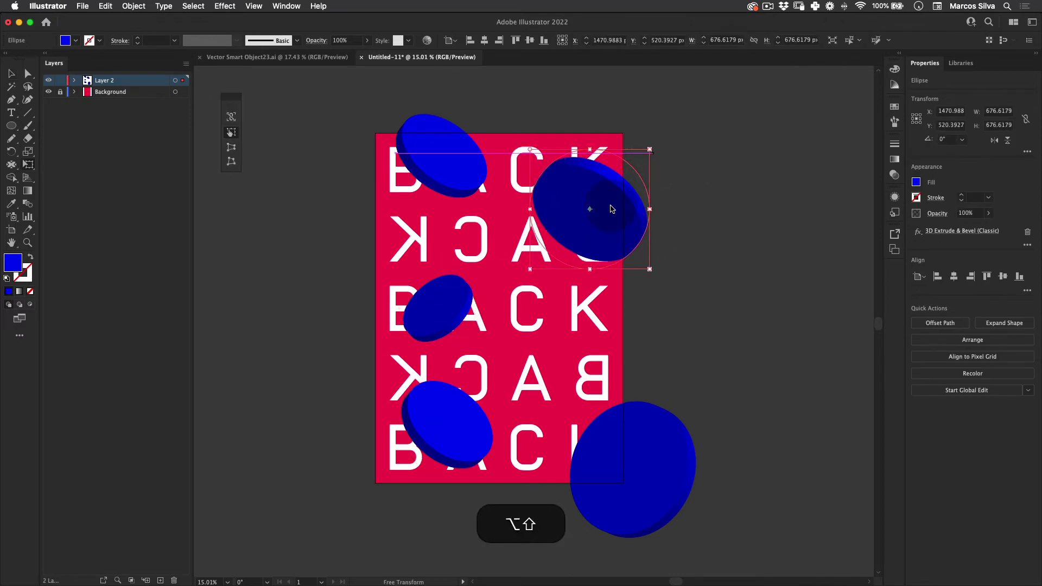
left_click_drag(612, 209, 637, 214)
key("v")
Shrink the top-left disc to about 593 px, shift it toward the poster's upper-left corner and deselect it
left_click(411, 154)
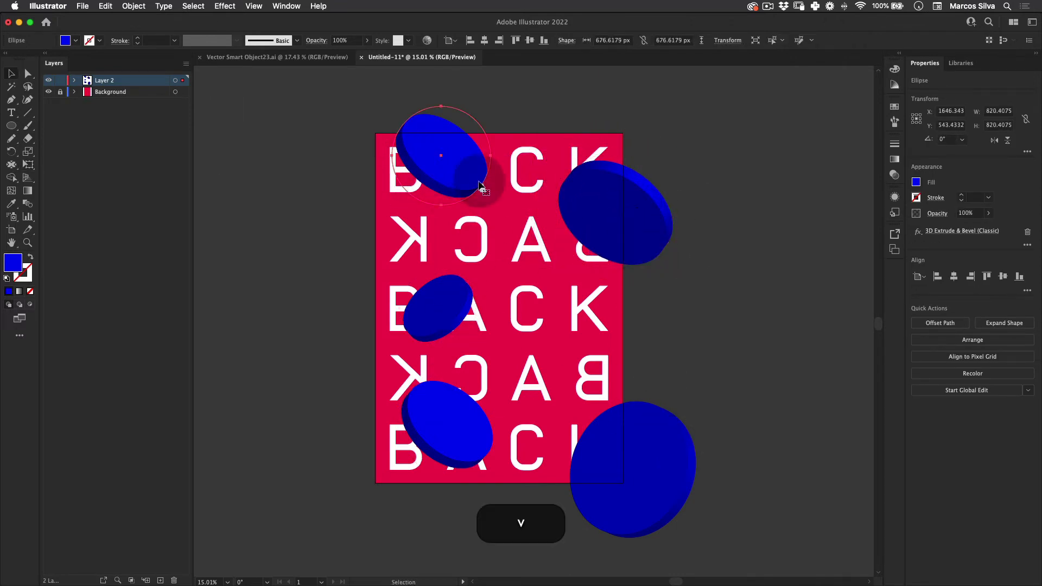
key("e")
left_click_drag(494, 102, 369, 108)
key("e")
left_click_drag(434, 151, 441, 153)
key("v")
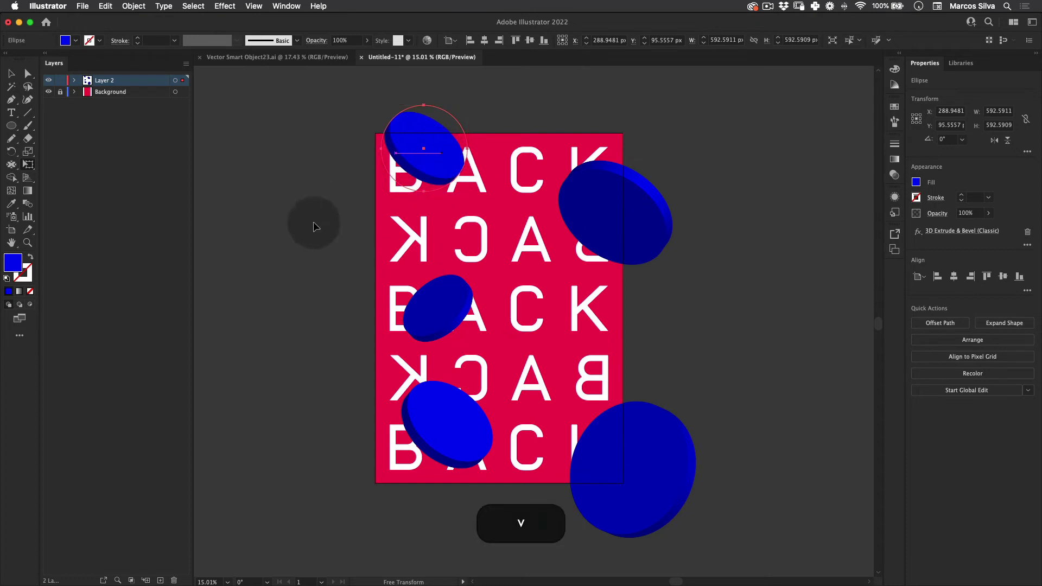
left_click(499, 537)
key("space")
left_click_drag(566, 186, 576, 214)
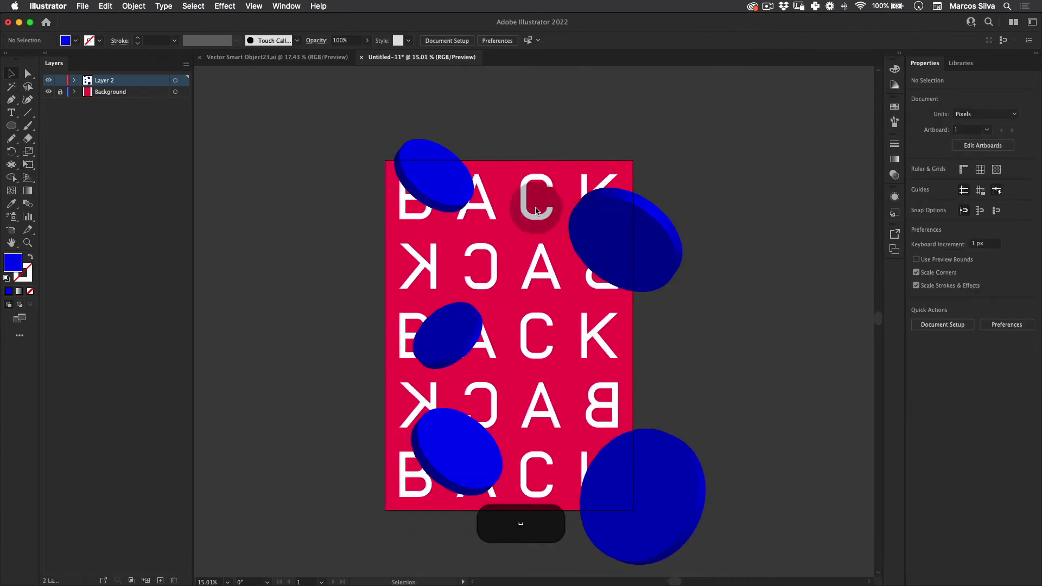
key("space")
left_click_drag(586, 313, 654, 291)
left_click_drag(671, 453, 672, 454)
left_click(667, 350)
key("space")
left_click_drag(723, 277, 763, 319)
Ungroup the top BACK row into separate letters and clear the selection
left_click(446, 239)
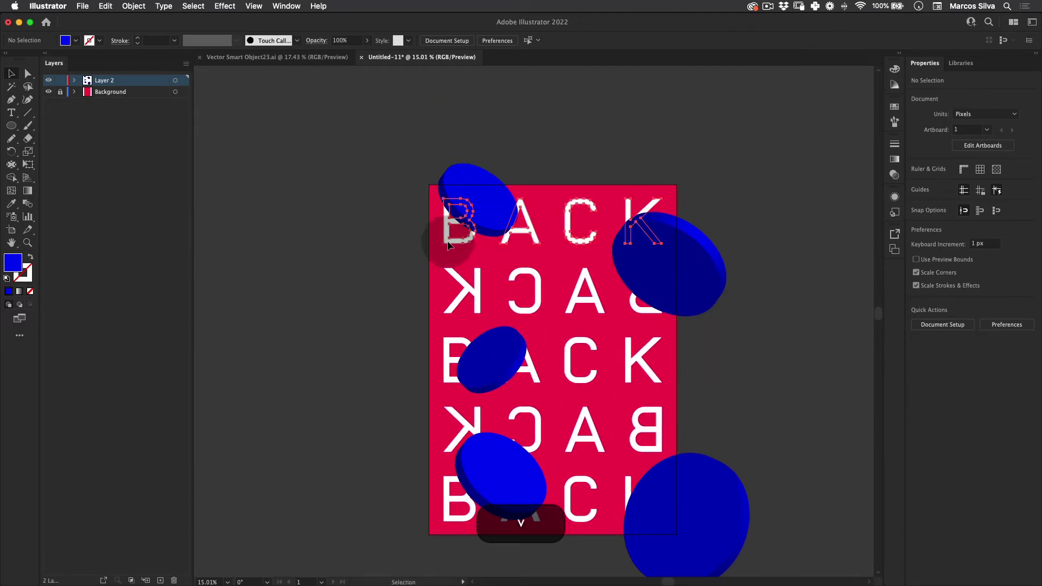
right_click(453, 231)
left_click(425, 254)
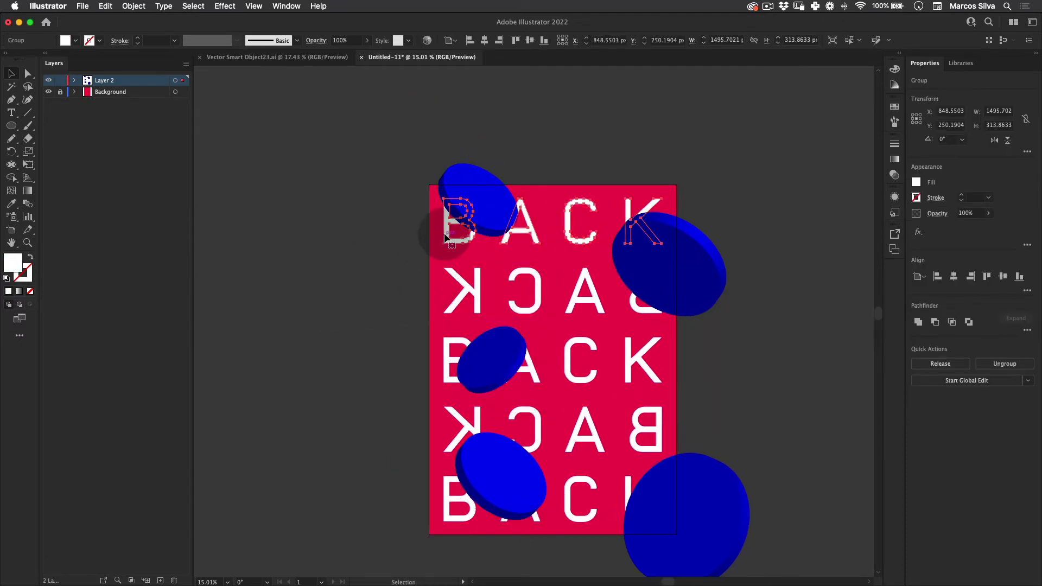
right_click(445, 238)
left_click(298, 342)
left_click(477, 254)
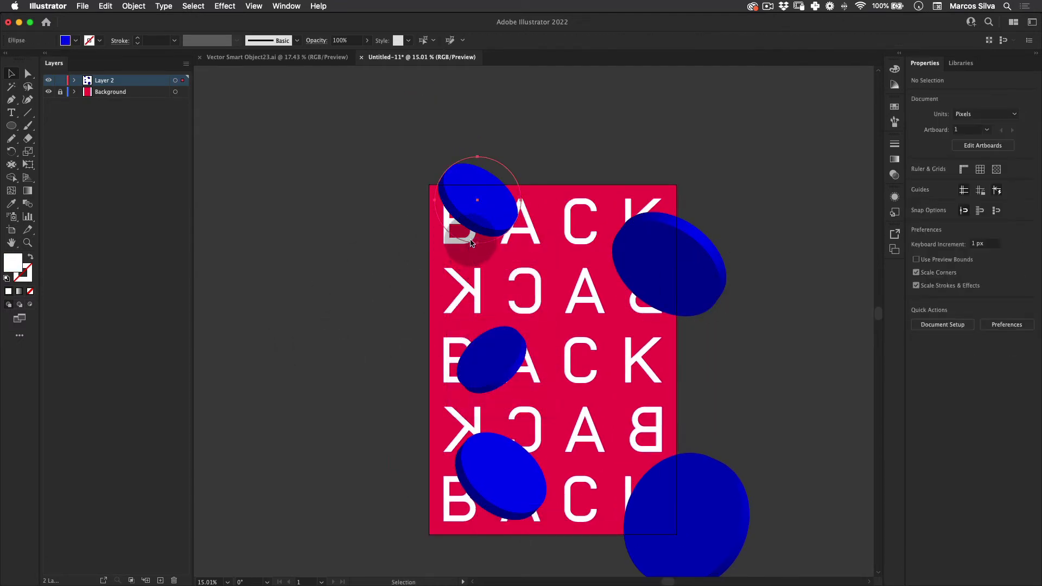
Bring the top row's letter B to the front, over the top-left disc, and deselect it
left_click(471, 243)
right_click(441, 242)
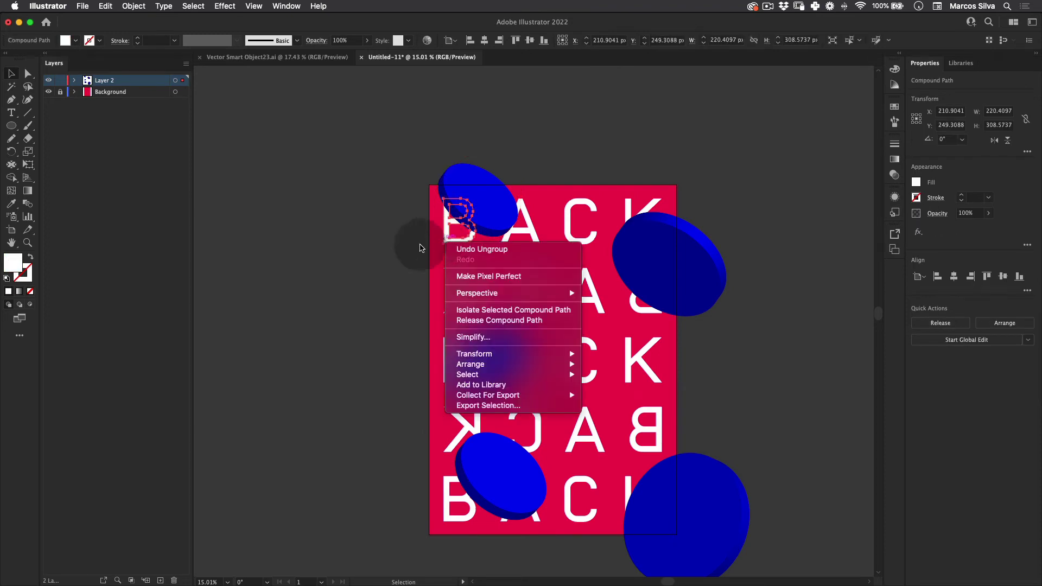
left_click(446, 245)
right_click(453, 243)
mouse_move(484, 361)
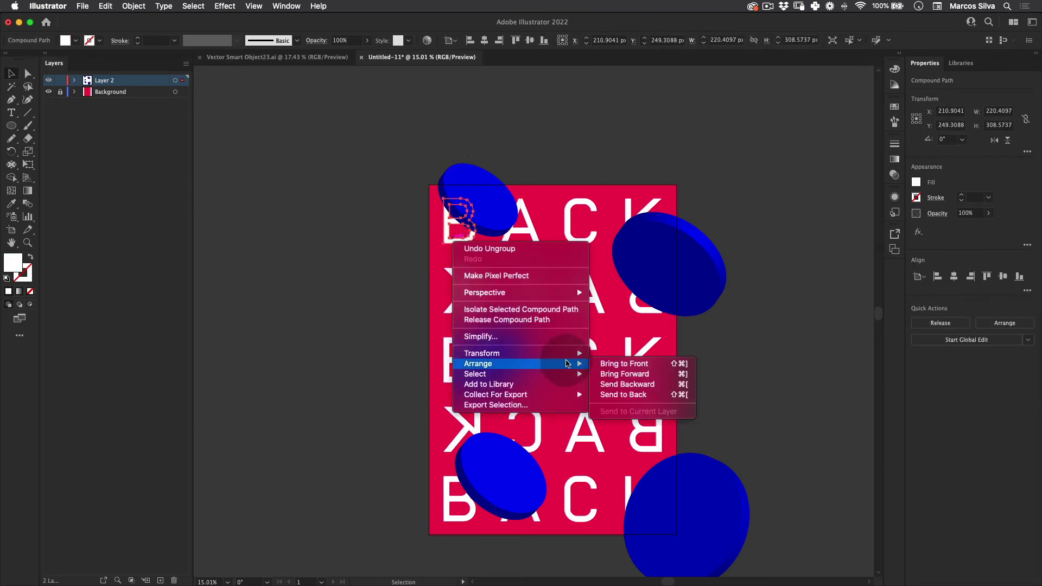
left_click(628, 361)
key("v")
left_click(342, 387)
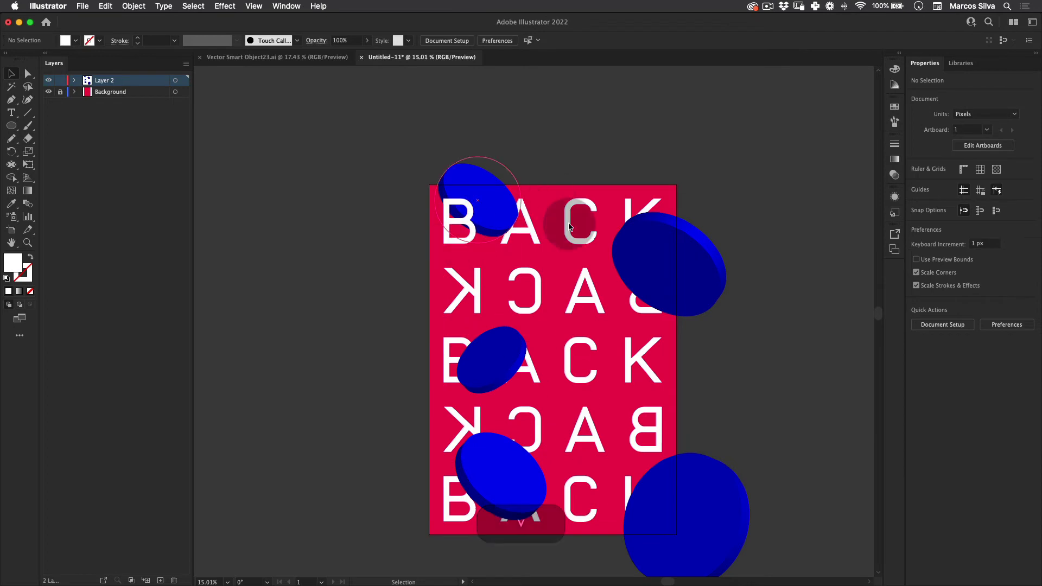
key("space")
left_click_drag(613, 239, 543, 234)
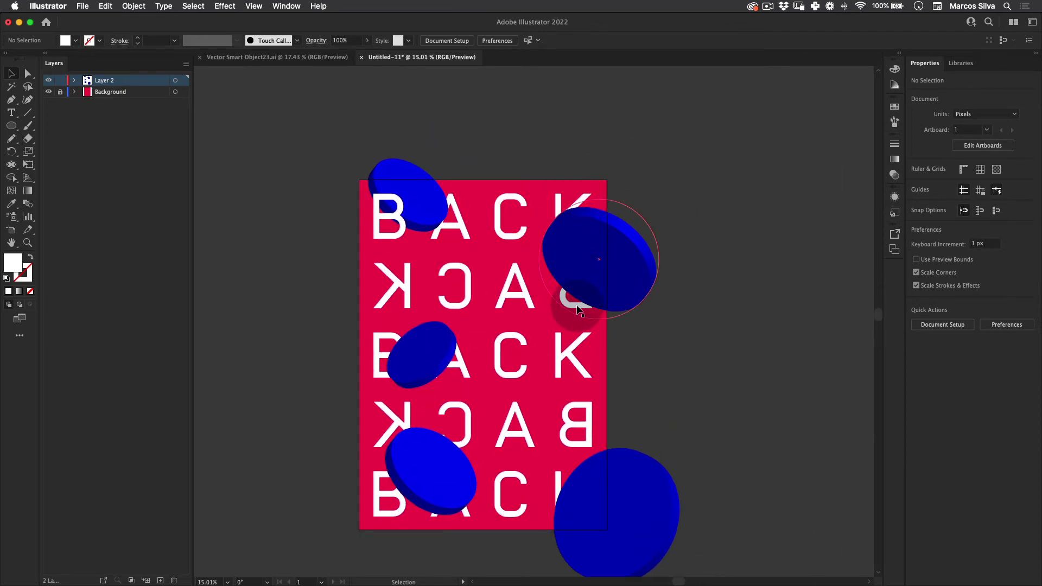
left_click(608, 274)
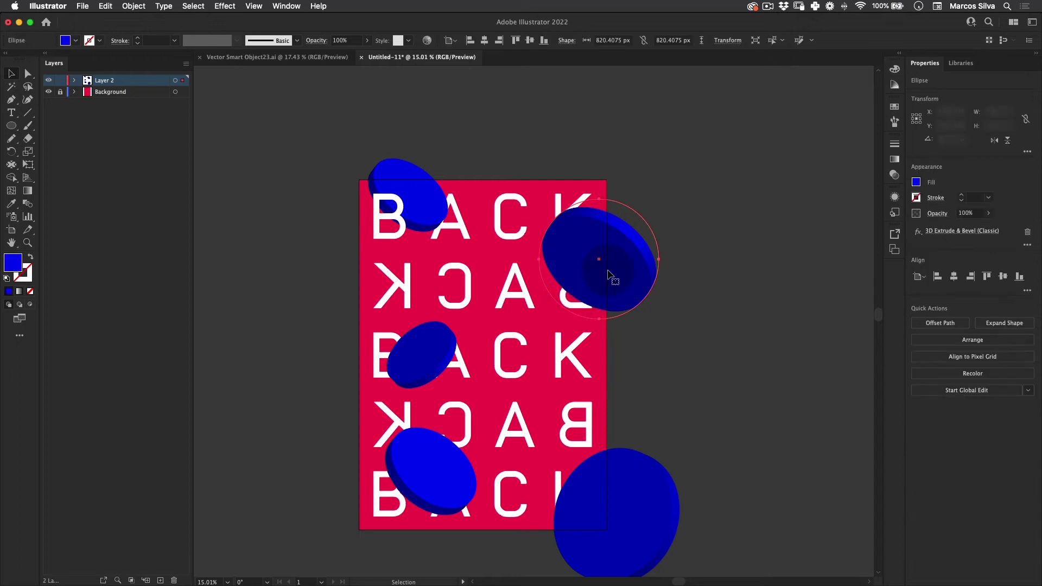
left_click(723, 257)
left_click(590, 199)
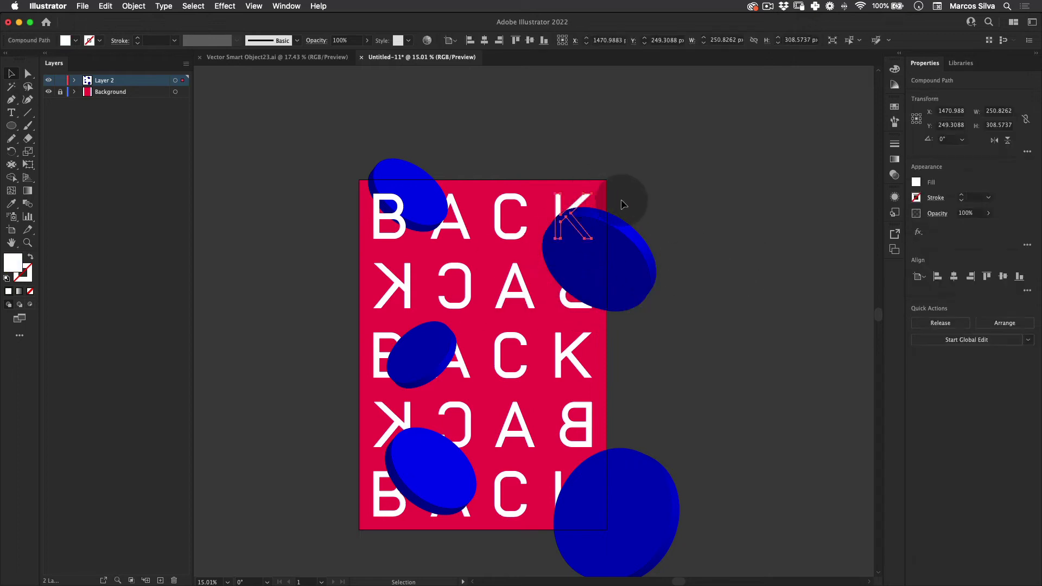
right_click(583, 202)
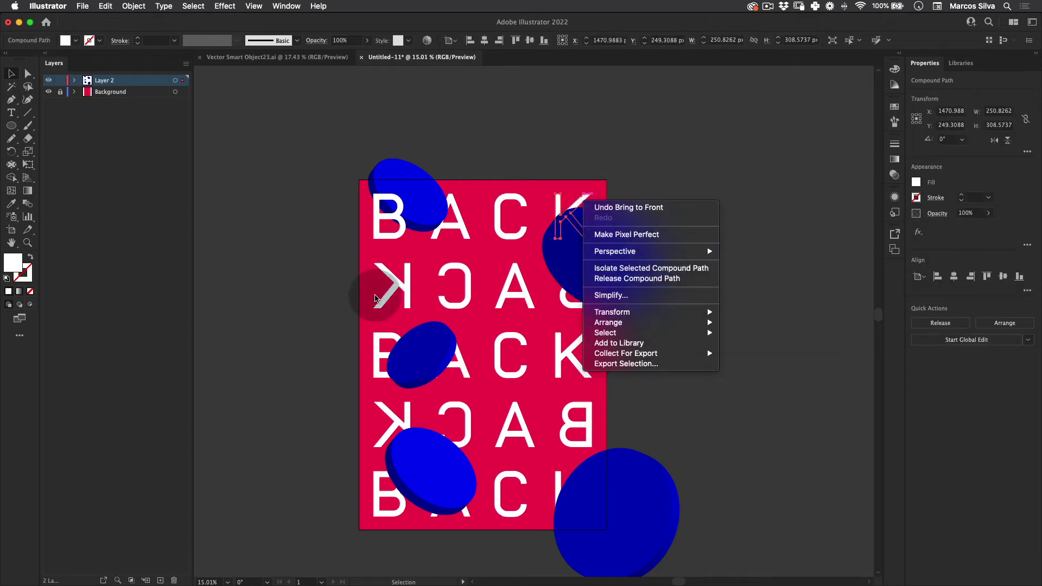
left_click(540, 215)
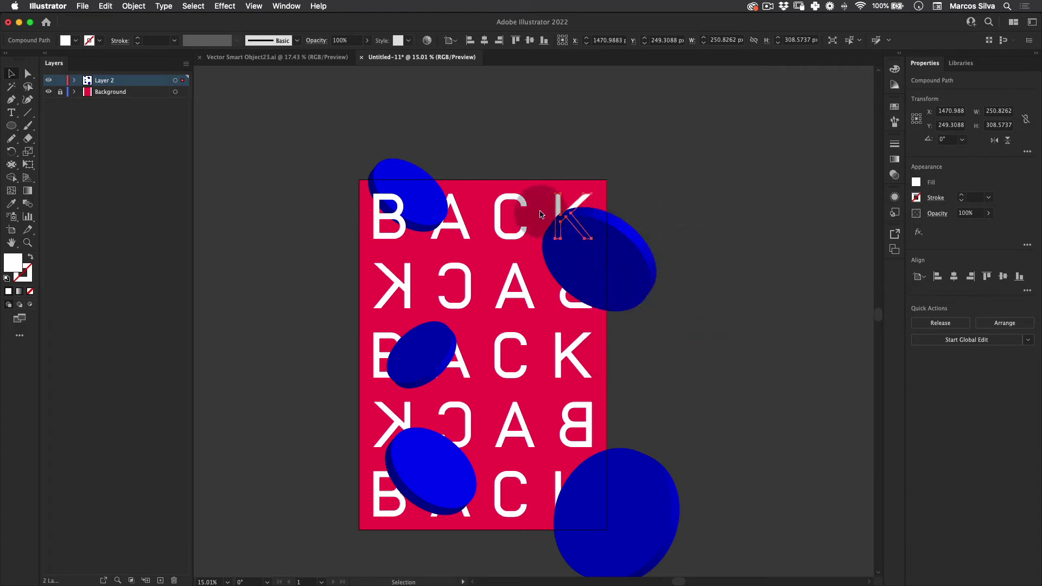
left_click(691, 286)
Bring the top-left disc to the front, over the top row's letter B, and deselect it
left_click(396, 230)
right_click(410, 223)
left_click(410, 222)
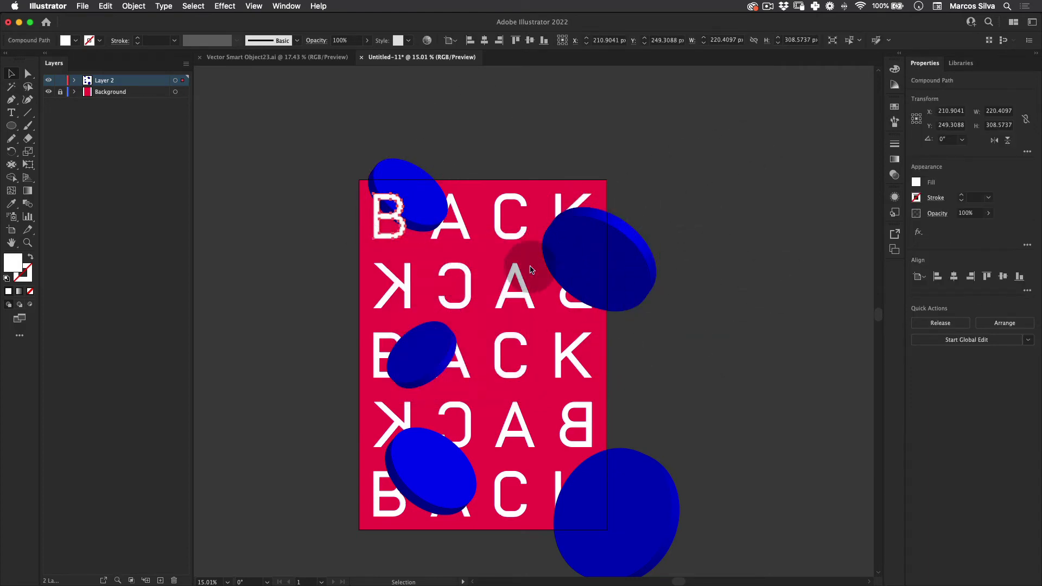
right_click(406, 183)
mouse_move(450, 367)
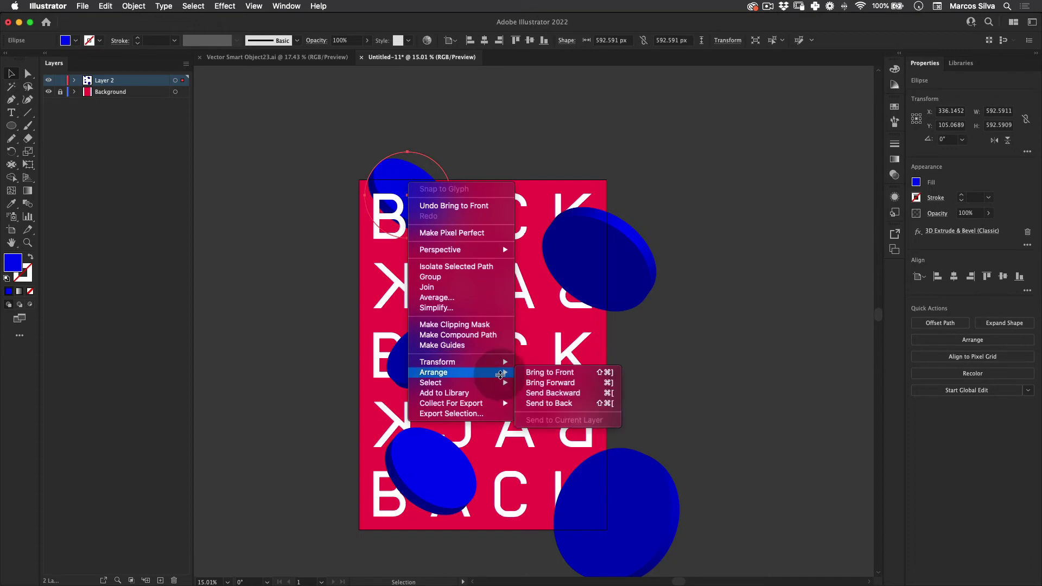
left_click(564, 368)
left_click(274, 316)
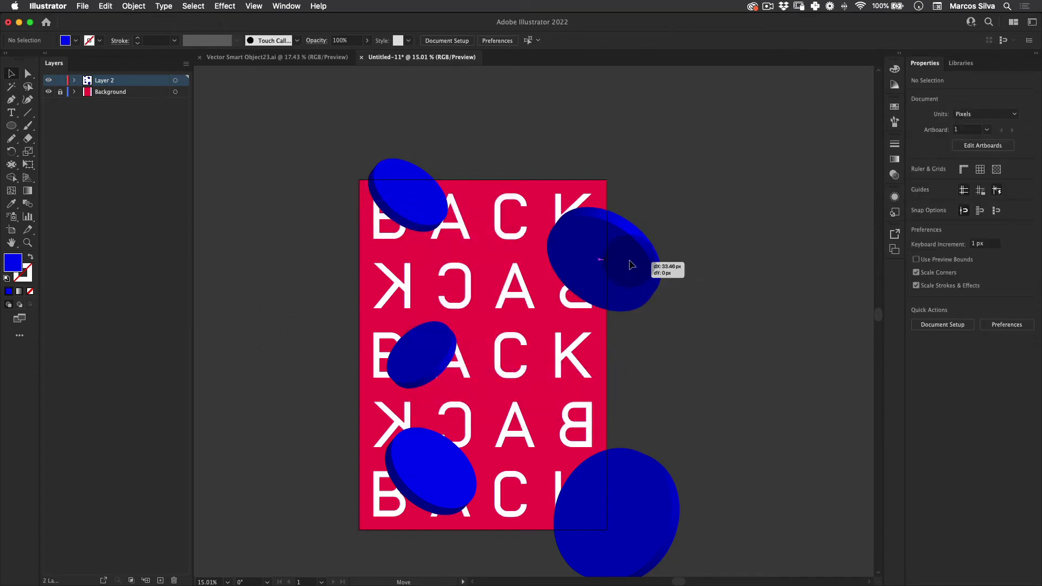
Shift the upper-right disc farther right, with more of it beyond the poster's right edge
left_click_drag(631, 264, 631, 264)
left_click(399, 281)
left_click(434, 299)
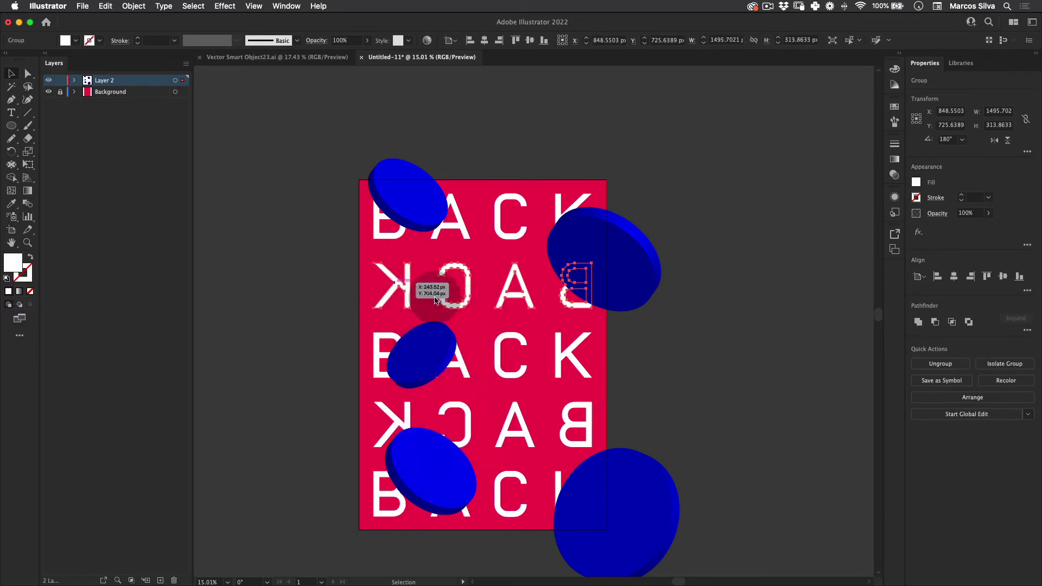
left_click(281, 346)
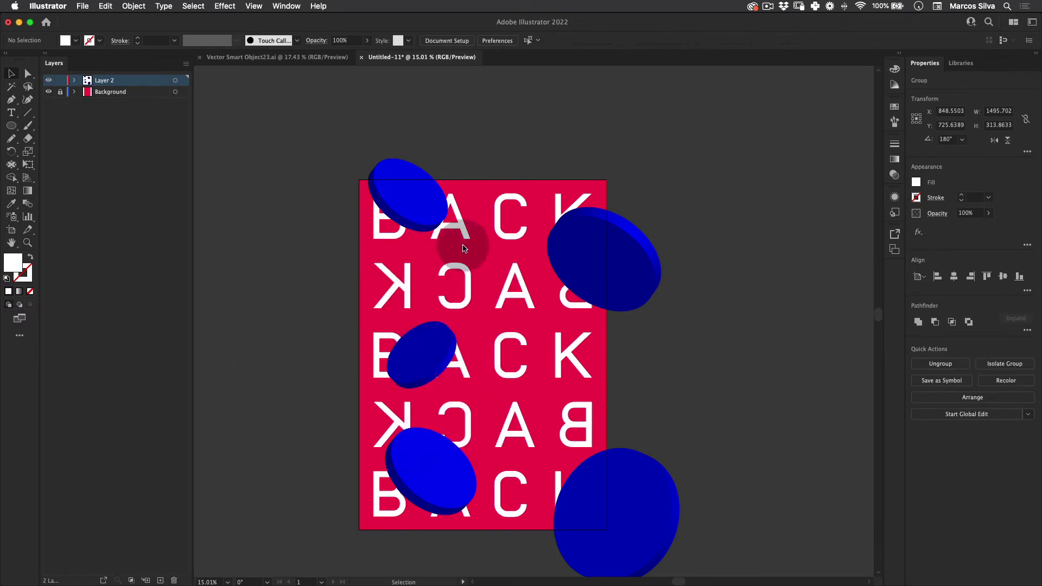
left_click(580, 200)
left_click_drag(610, 293, 610, 296)
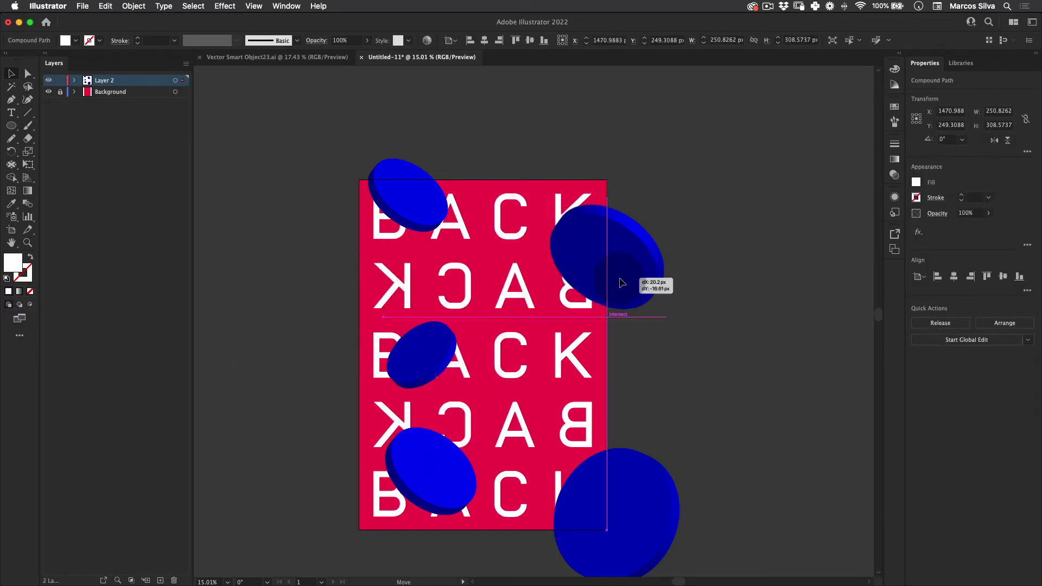
left_click_drag(658, 264, 674, 257)
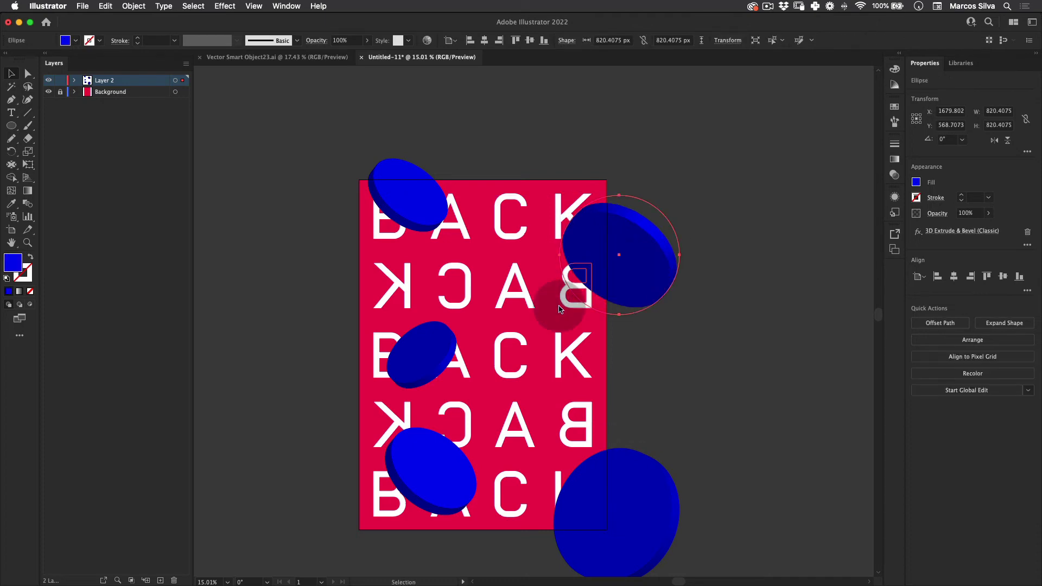
Bring the second, mirrored BACK row to the front, over the upper-right disc
right_click(564, 307)
mouse_move(624, 436)
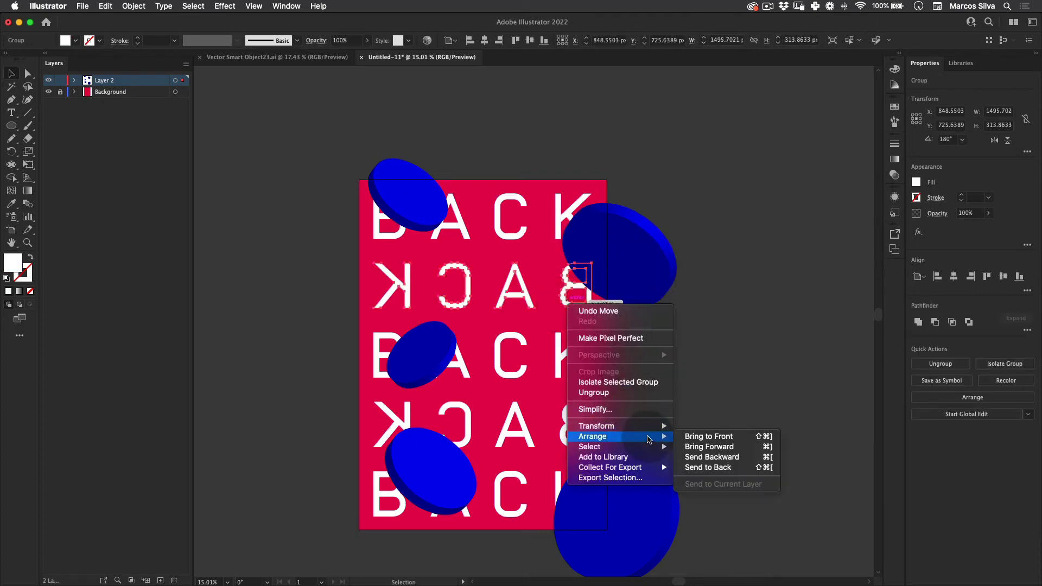
left_click(713, 438)
Reposition the upper-right disc behind the second row's mirrored B, centred at about X 1733, Y 569 px, and deselect it
left_click(638, 268)
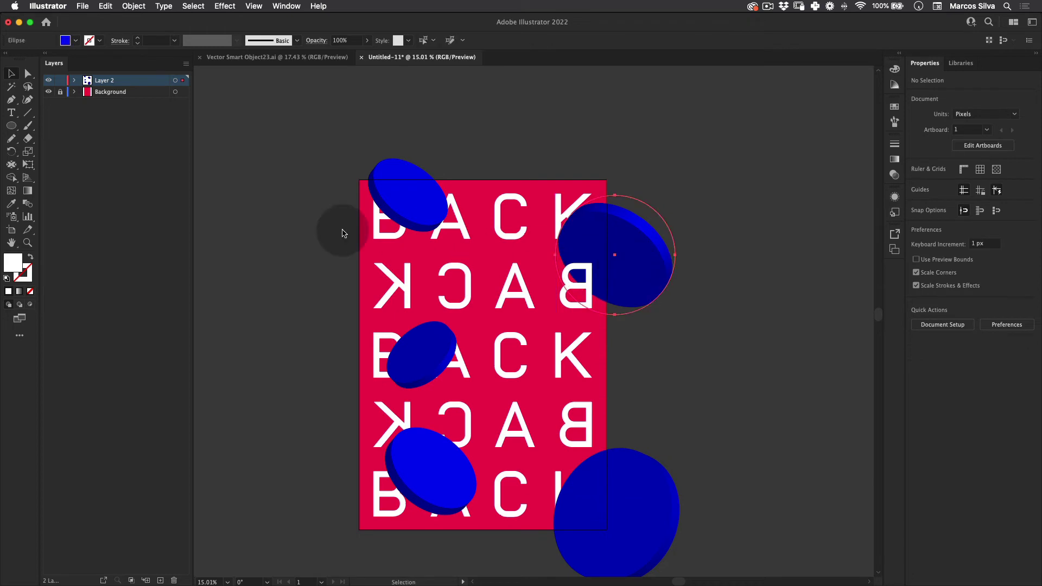
key("v")
left_click_drag(649, 255, 638, 253)
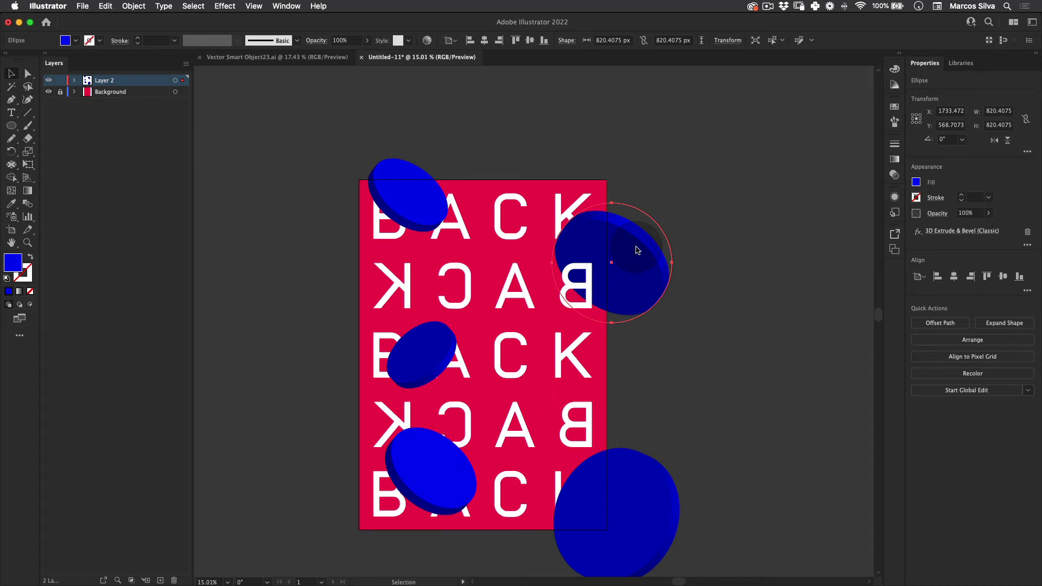
left_click(712, 234)
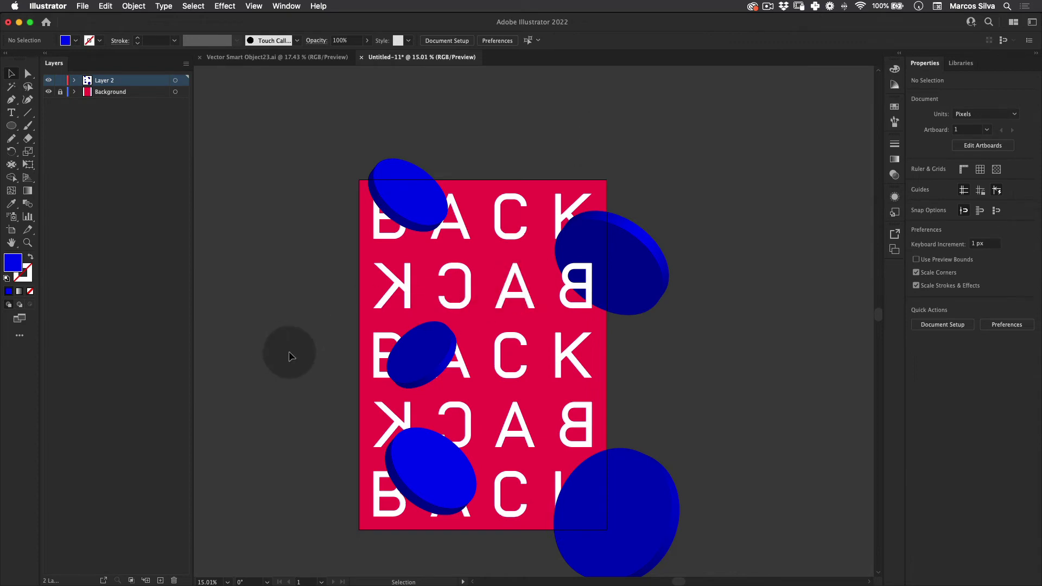
left_click_drag(336, 338, 425, 329)
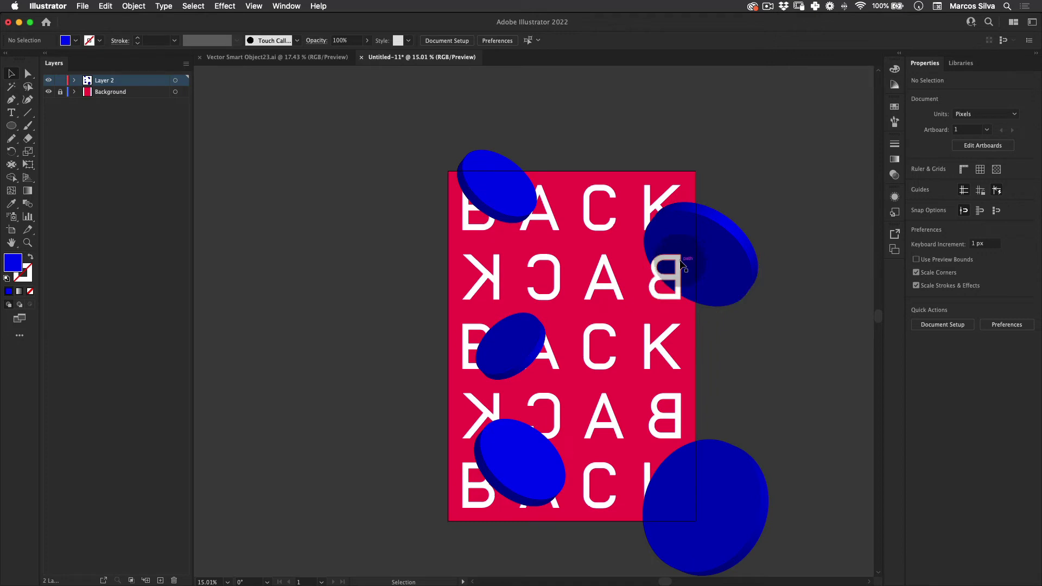
left_click(556, 360)
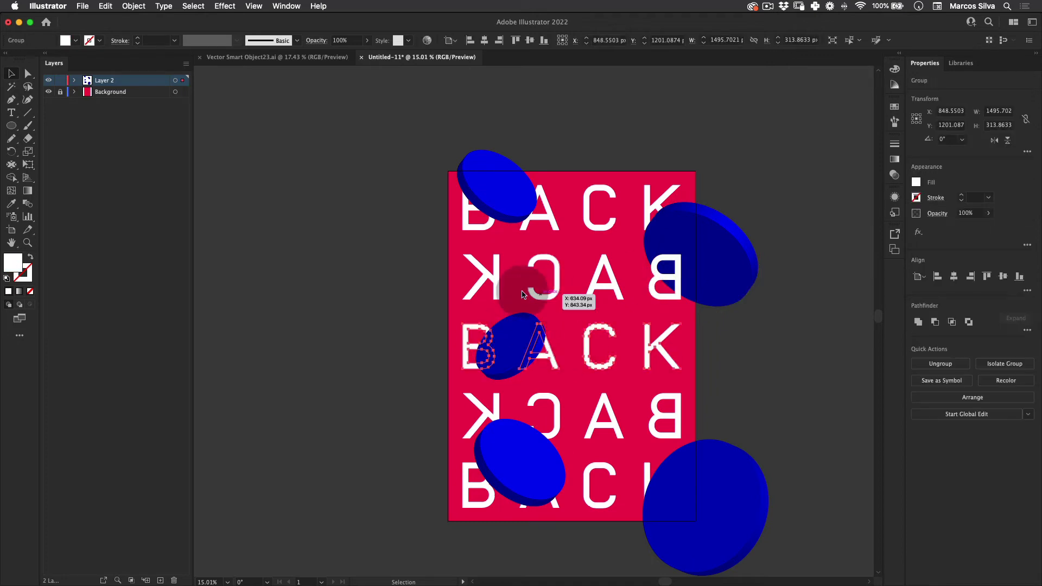
double_click(555, 361)
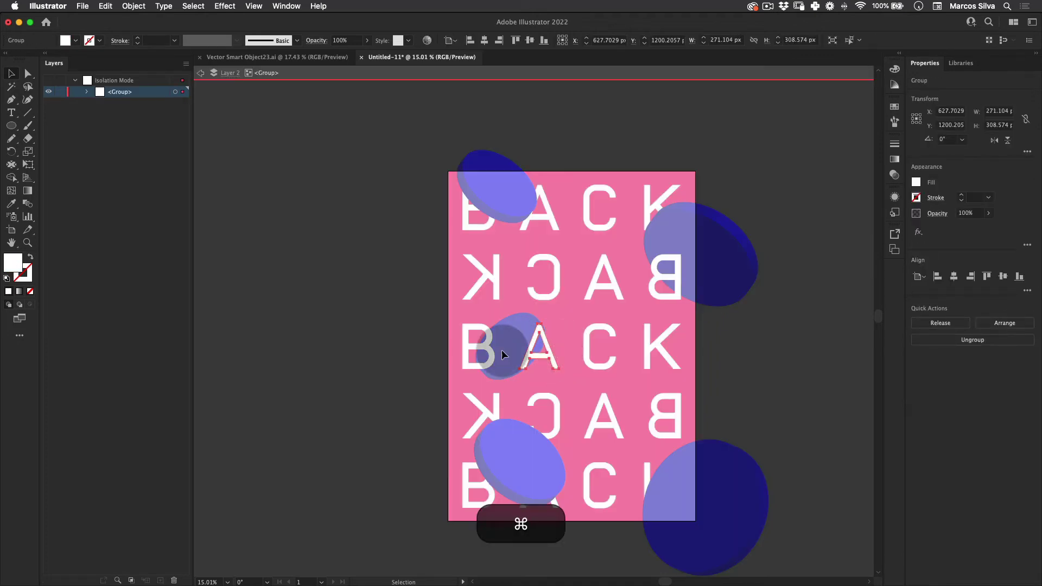
left_click(461, 335, "super")
double_click(323, 382)
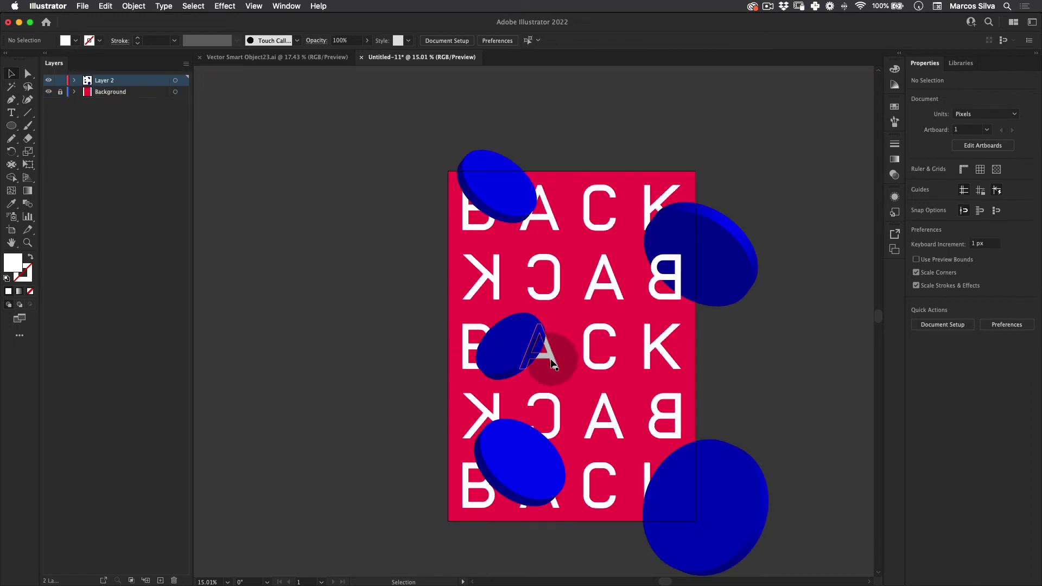
Ungroup the third BACK row and bring its letter A to the front, over the middle disc
right_click(551, 363)
left_click(575, 436)
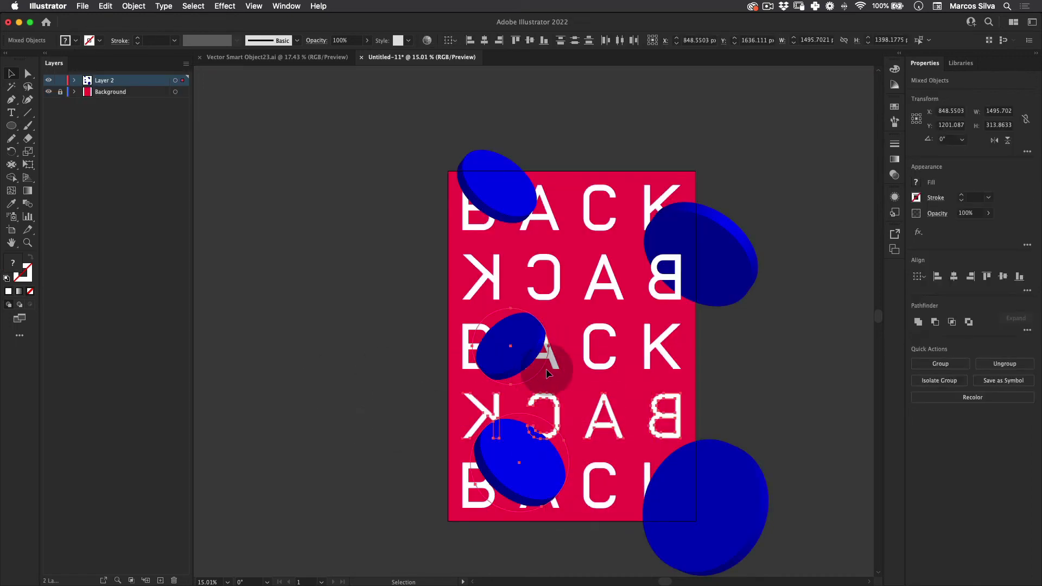
right_click(562, 364)
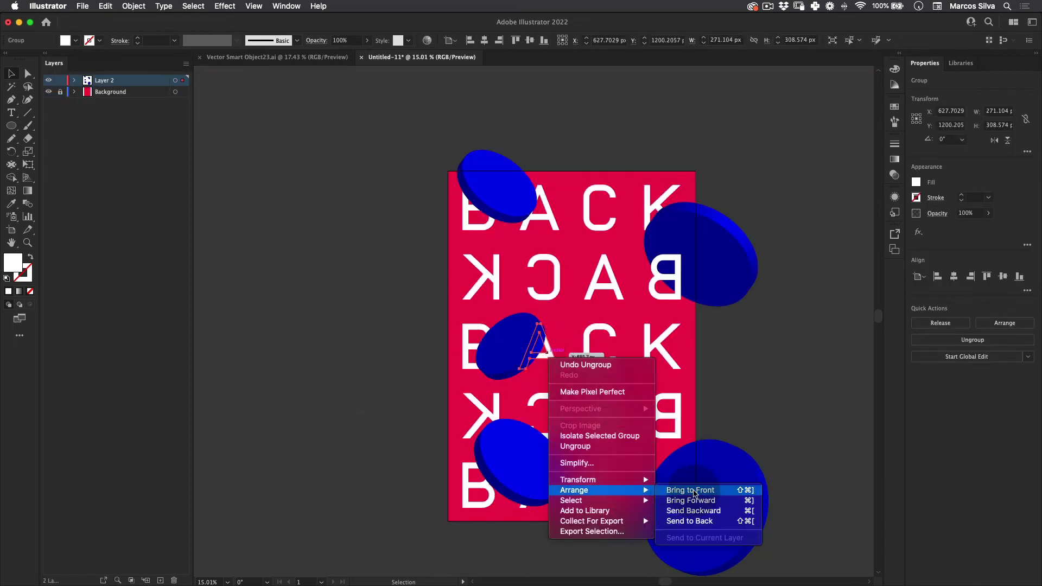
left_click(826, 373)
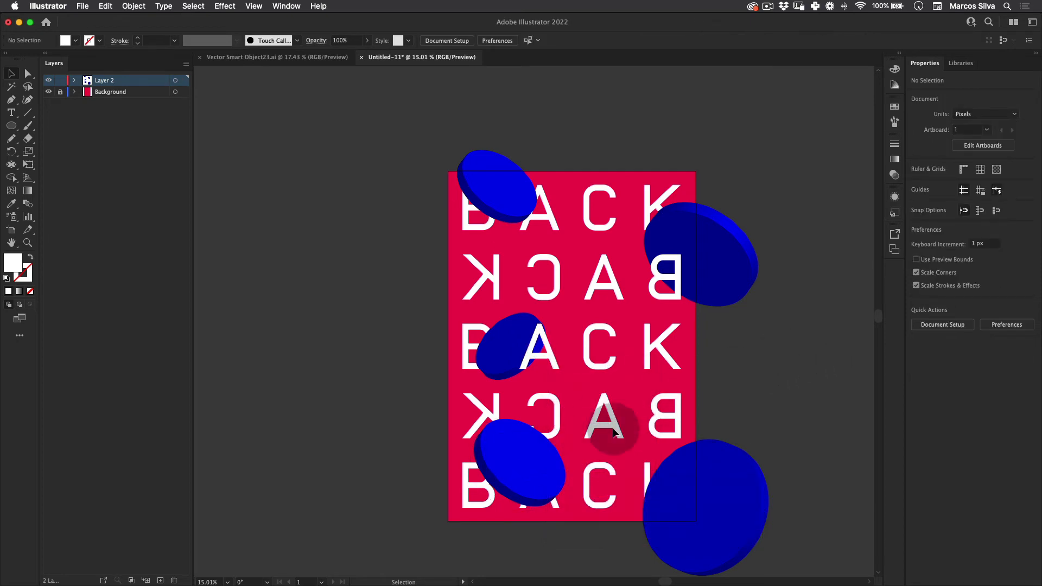
Move the upper-right disc left behind the second row's A and B, and raise the bottom-right disc to about X 1751, Y 2218 px
left_click_drag(722, 269, 690, 270)
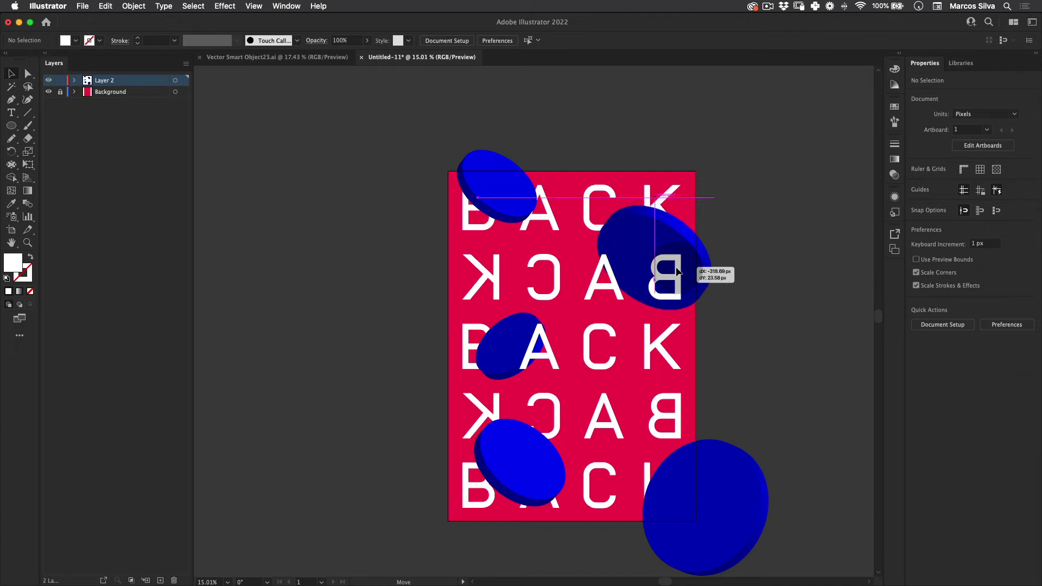
left_click_drag(676, 259, 675, 259)
left_click(803, 249)
left_click_drag(556, 401, 521, 345)
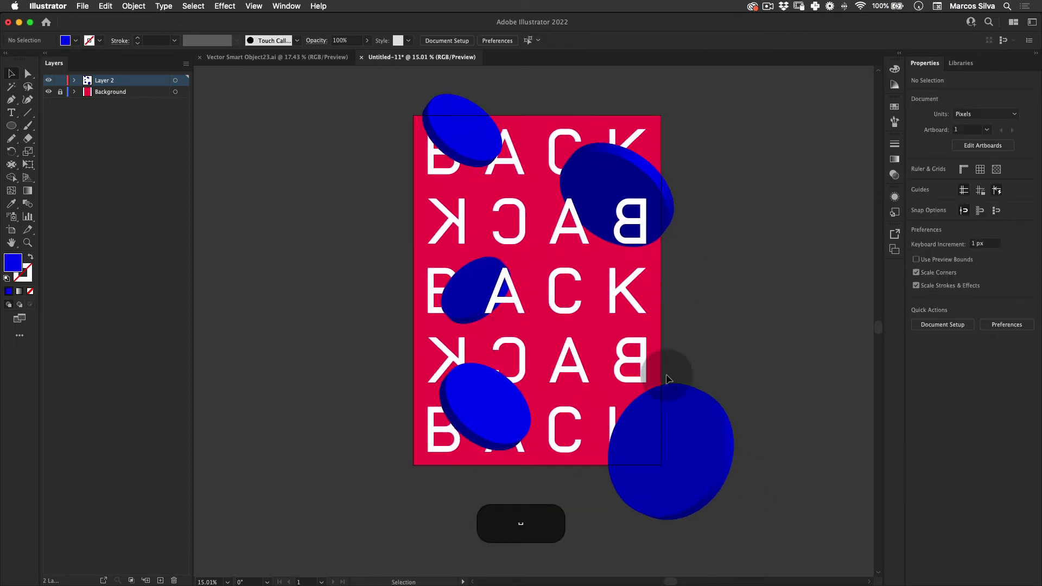
left_click_drag(699, 440, 698, 428)
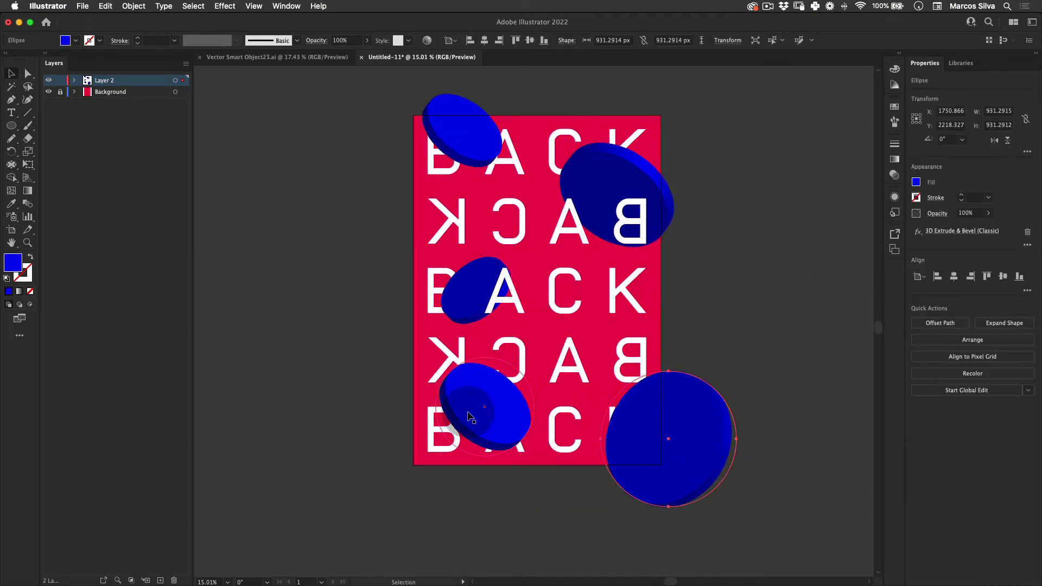
left_click(521, 351)
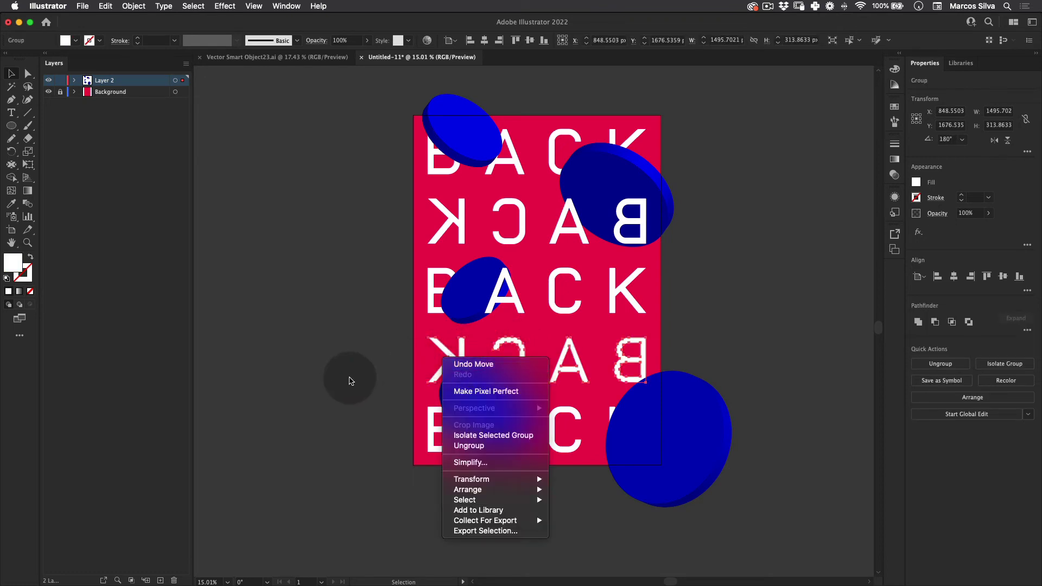
left_click(350, 378)
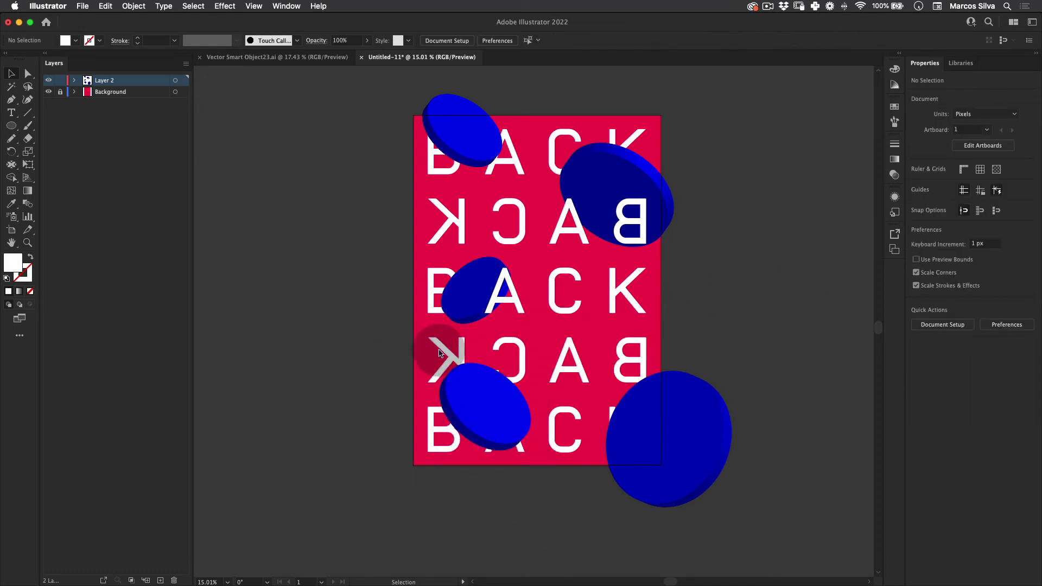
double_click(443, 349)
right_click(442, 347)
left_click(315, 379)
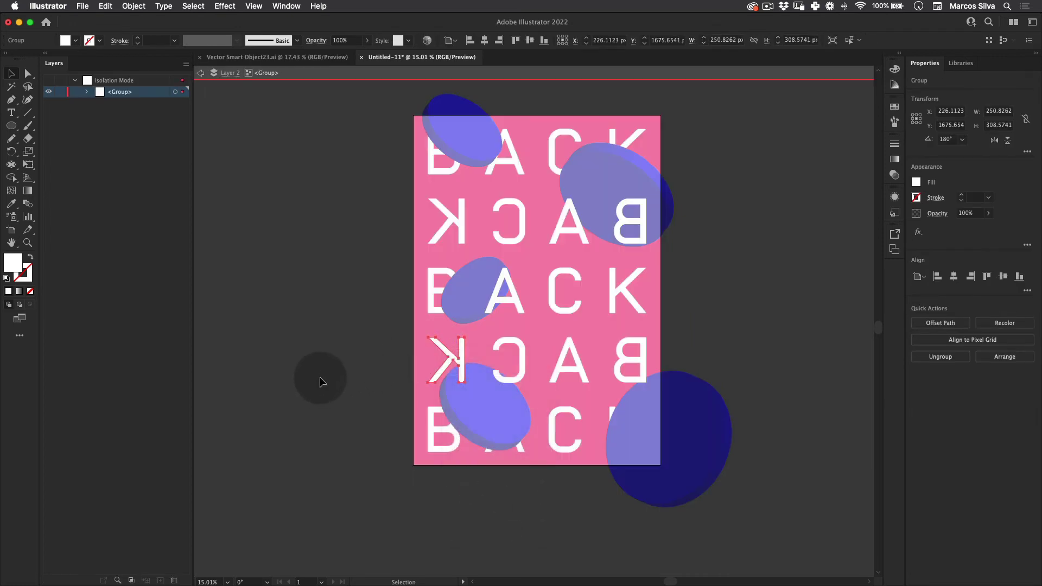
double_click(321, 380)
Ungroup the fourth BACK row and bring its mirrored K to the front, over the lower-left disc
left_click(569, 343)
right_click(569, 345)
left_click(326, 464)
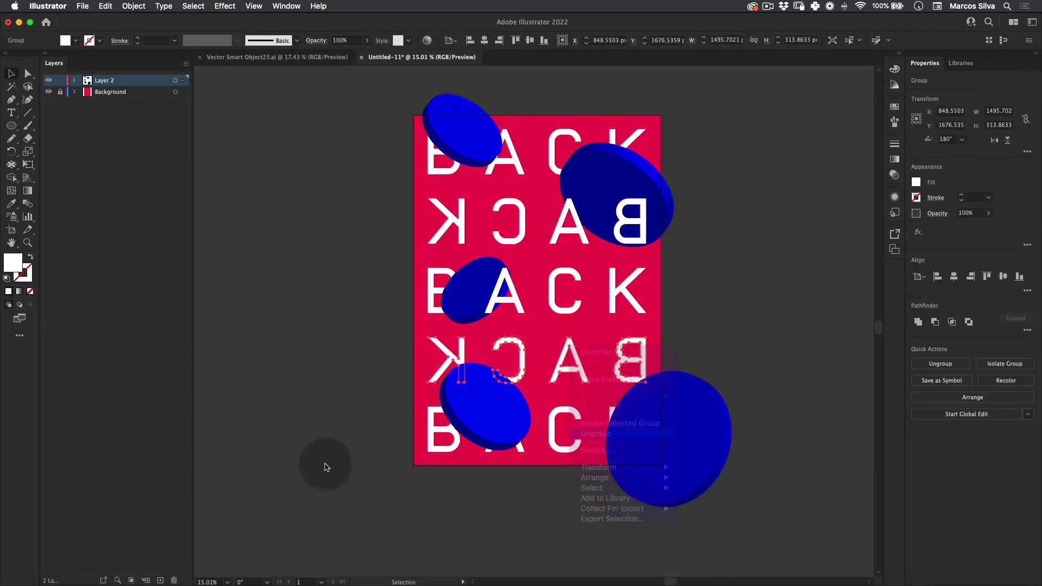
left_click(441, 347)
right_click(441, 347)
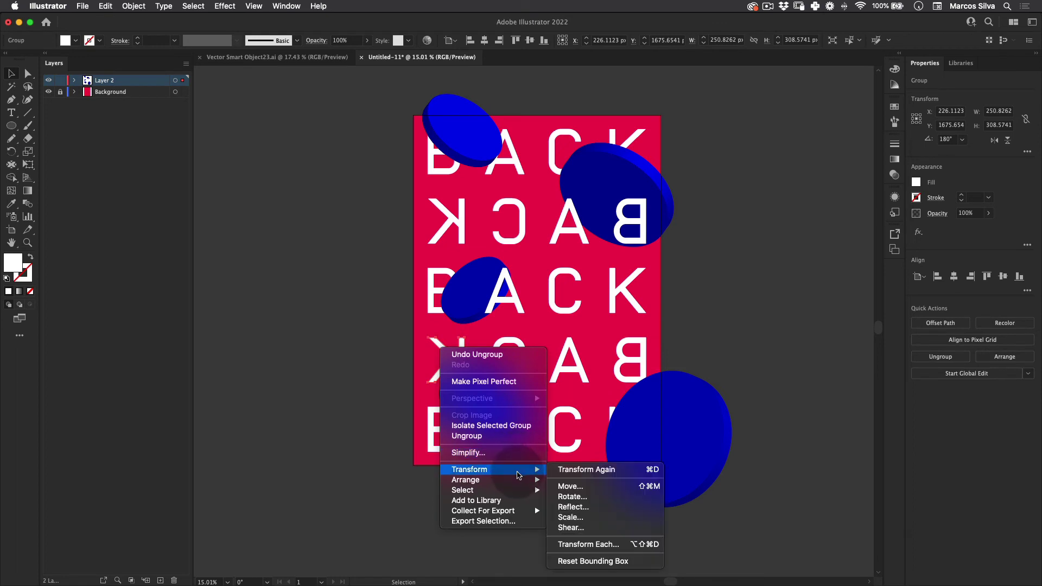
mouse_move(534, 481)
left_click(582, 480)
left_click(302, 499)
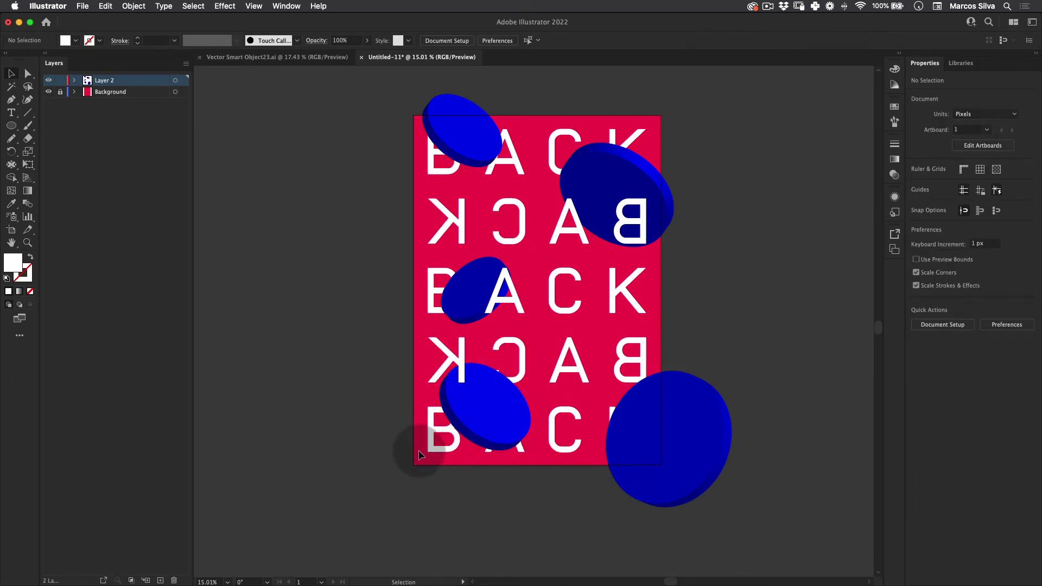
Ungroup the bottom BACK row and bring its letter B to the front, over the lower-left disc
left_click(428, 440)
right_click(434, 453)
left_click(389, 496)
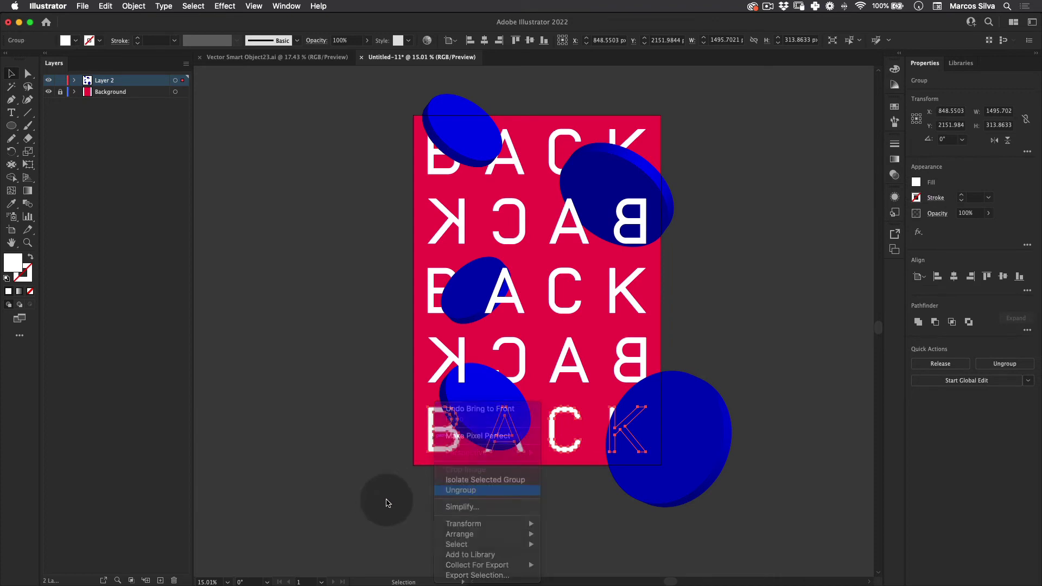
left_click(433, 446)
right_click(433, 446)
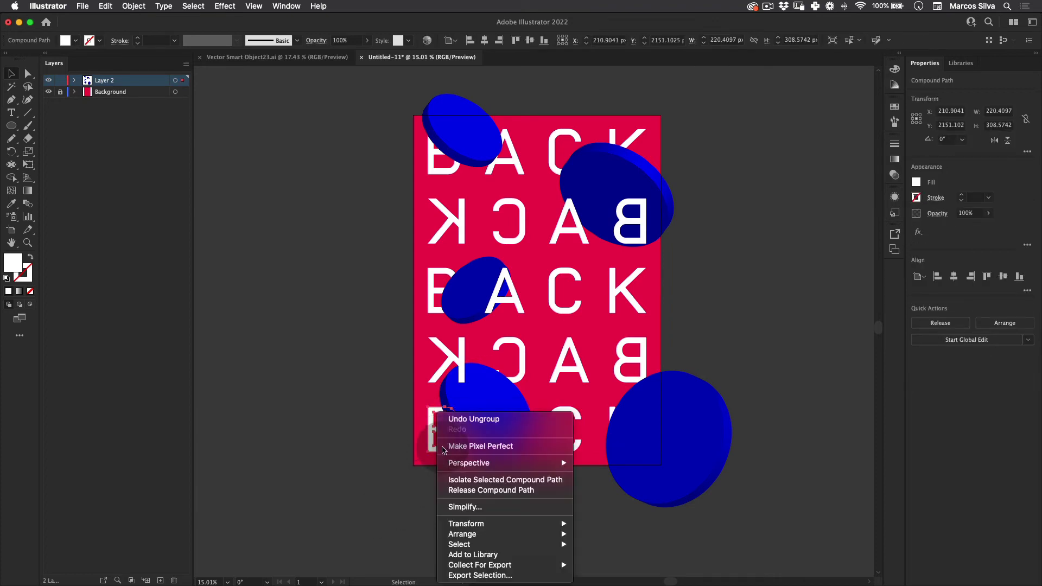
mouse_move(465, 535)
left_click(616, 530)
left_click(460, 524)
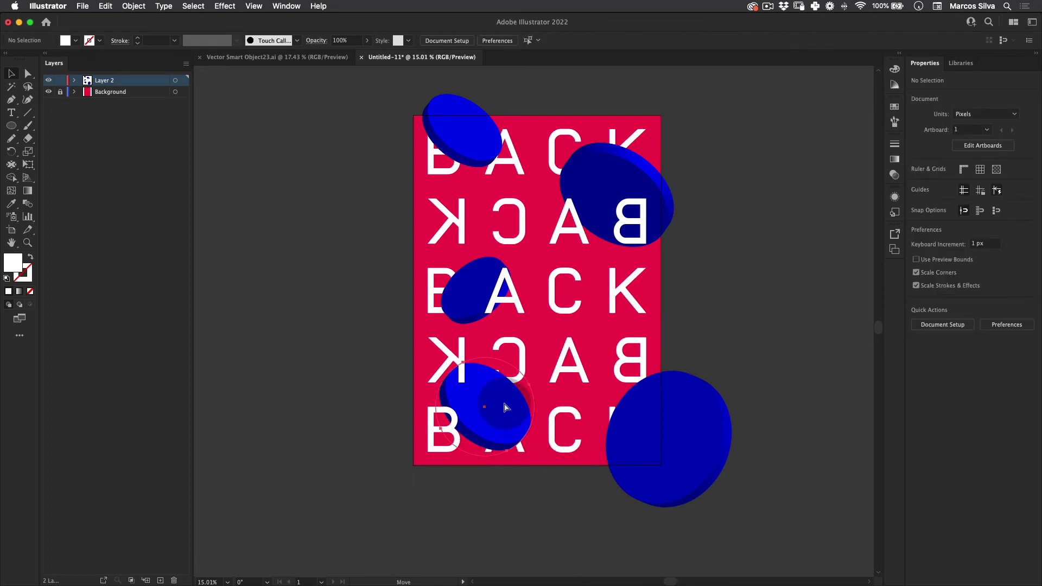
Nudge the lower-left disc slightly upward and move the bottom-right disc down and to the right by a small amount
left_click_drag(505, 405, 504, 399)
left_click(387, 496)
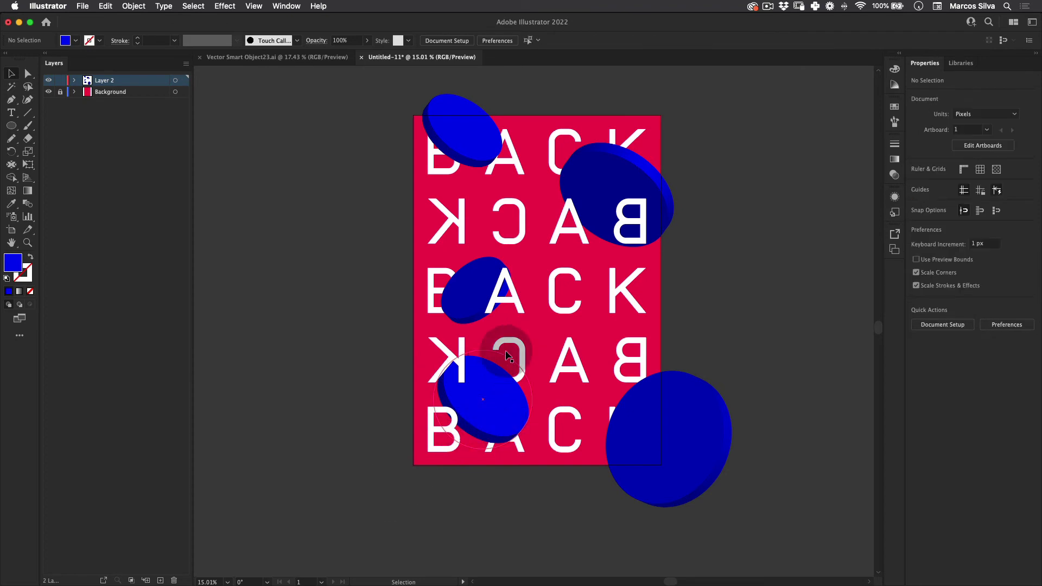
mouse_move(672, 425)
left_mouse_down()
mouse_move(702, 421)
mouse_move(671, 433)
mouse_move(680, 438)
left_mouse_up()
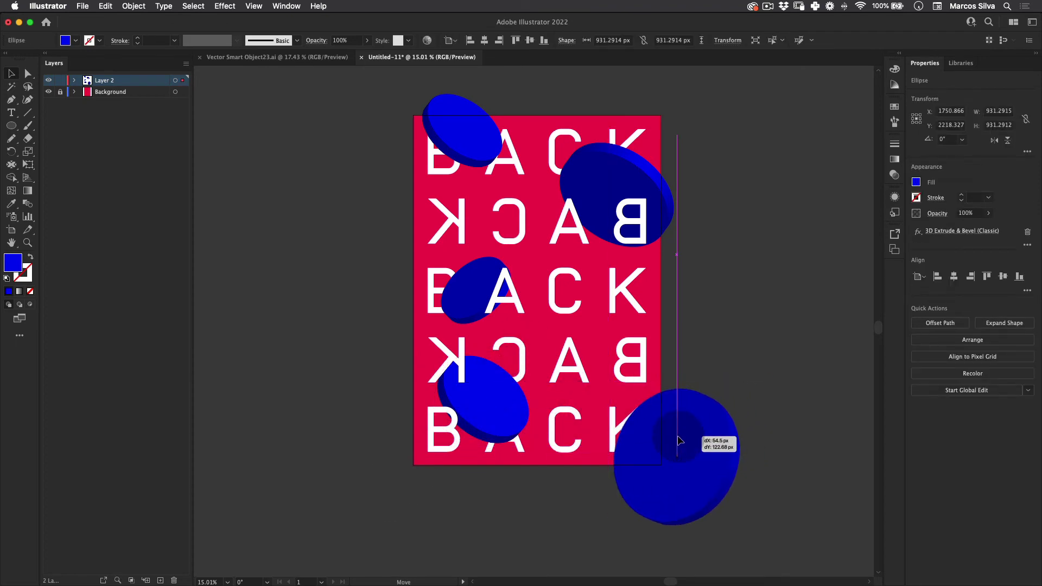
Bring the bottom BACK row's letter K to the front, over the bottom-right disc
left_click(613, 418)
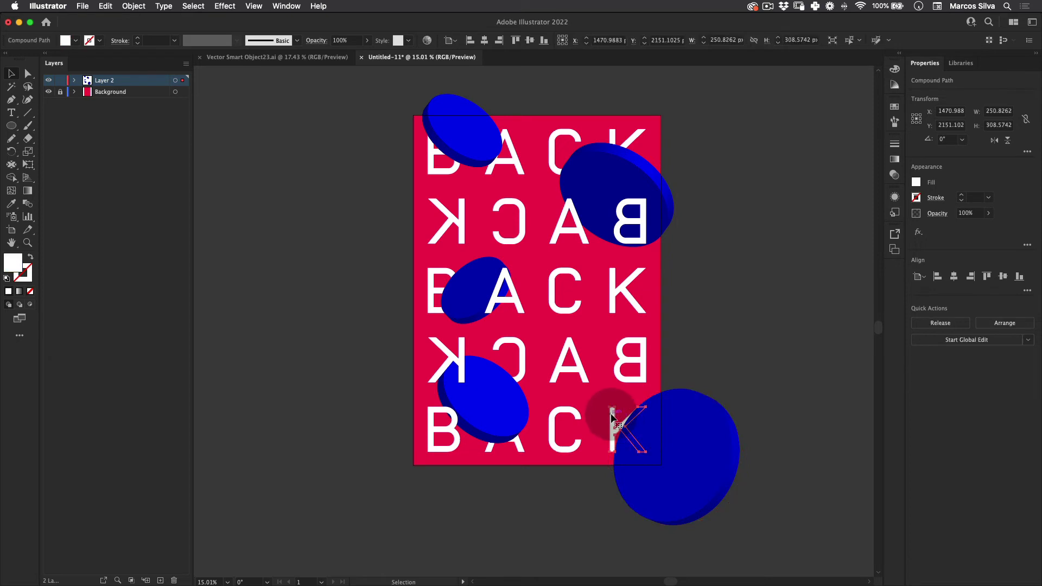
right_click(612, 417)
mouse_move(641, 534)
left_click(808, 529)
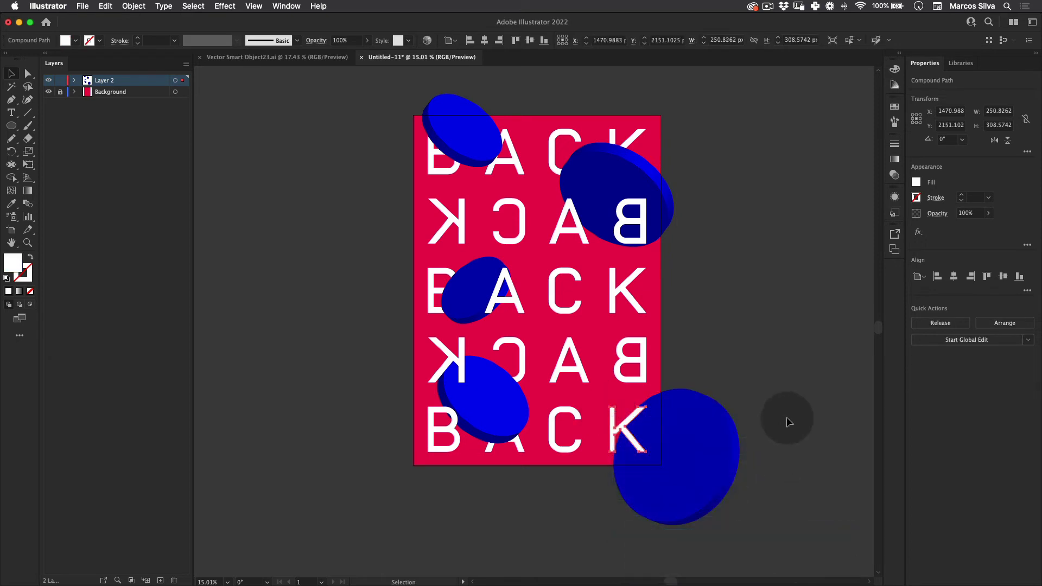
left_click(787, 432)
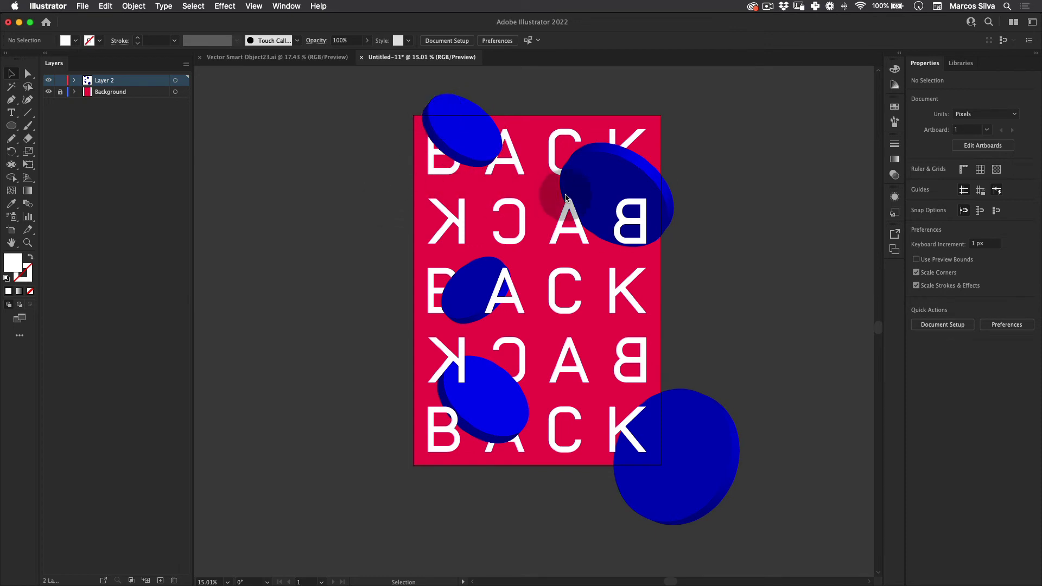
Ungroup the second BACK row and send its letter A behind the upper-right disc
left_click(573, 217)
right_click(606, 205)
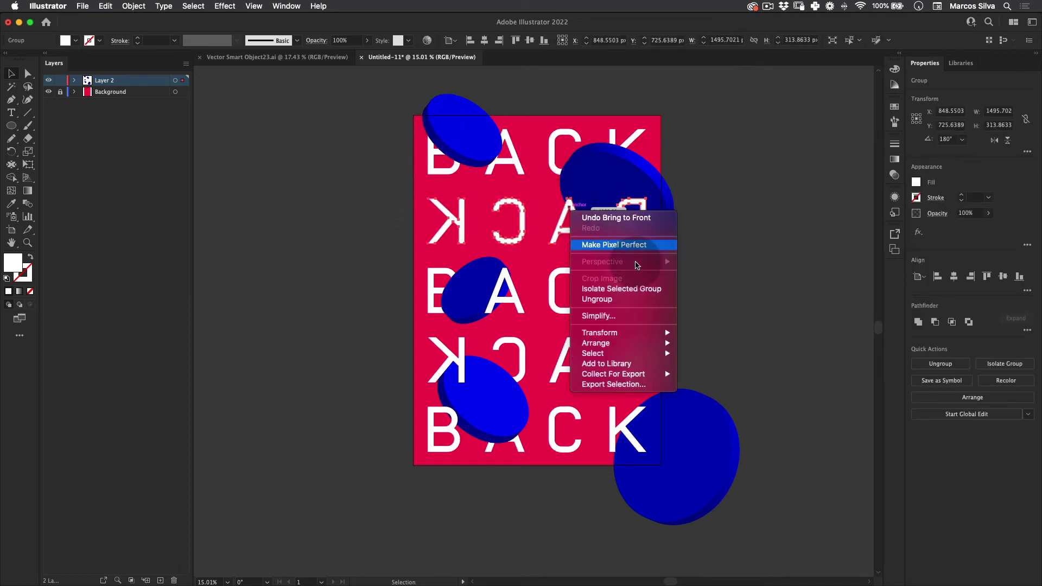
left_click(621, 293)
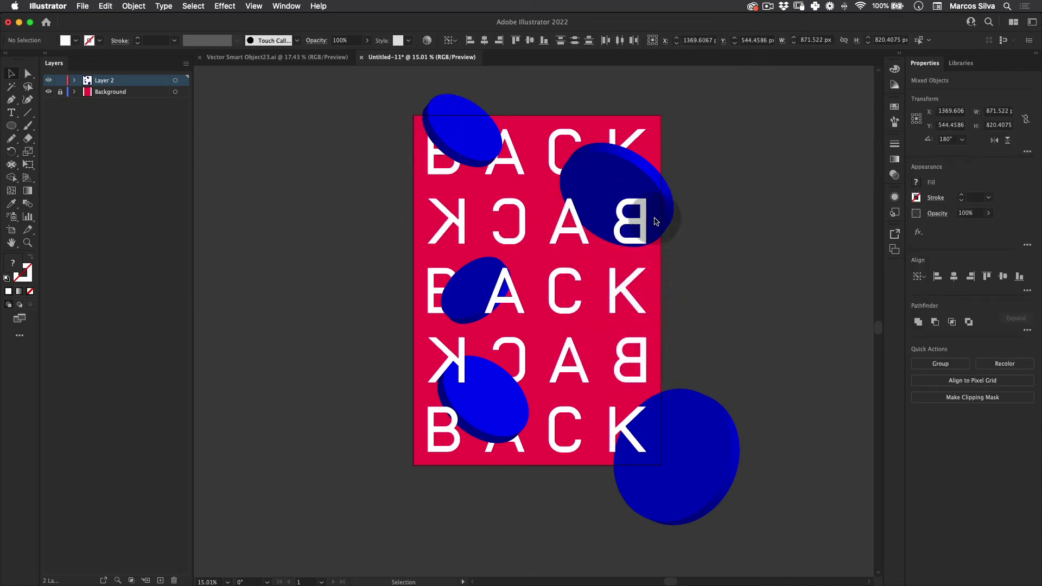
left_click(571, 220)
right_click(576, 229)
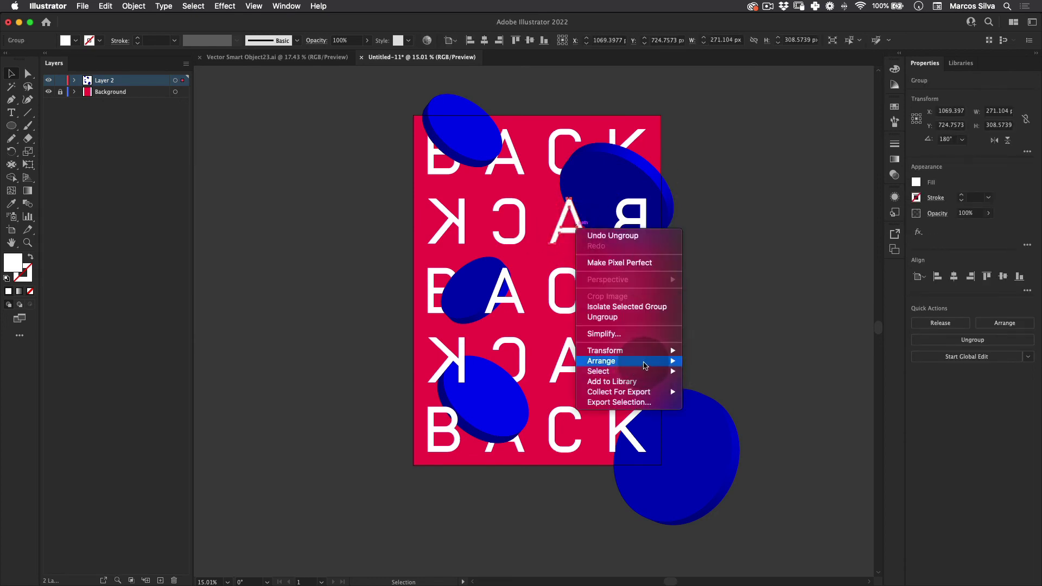
left_click(716, 382)
left_click(740, 253)
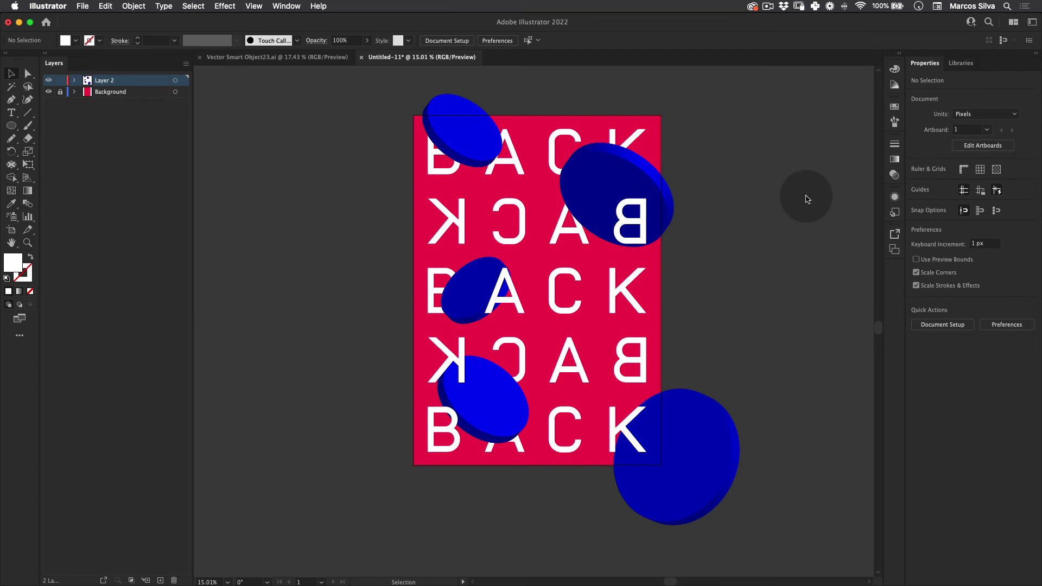
Reposition the lower-left disc to about X 547, Y 2084 px, and raise the middle and bottom-right discs
mouse_move(473, 394)
left_mouse_down()
mouse_move(525, 394)
mouse_move(487, 400)
left_mouse_up()
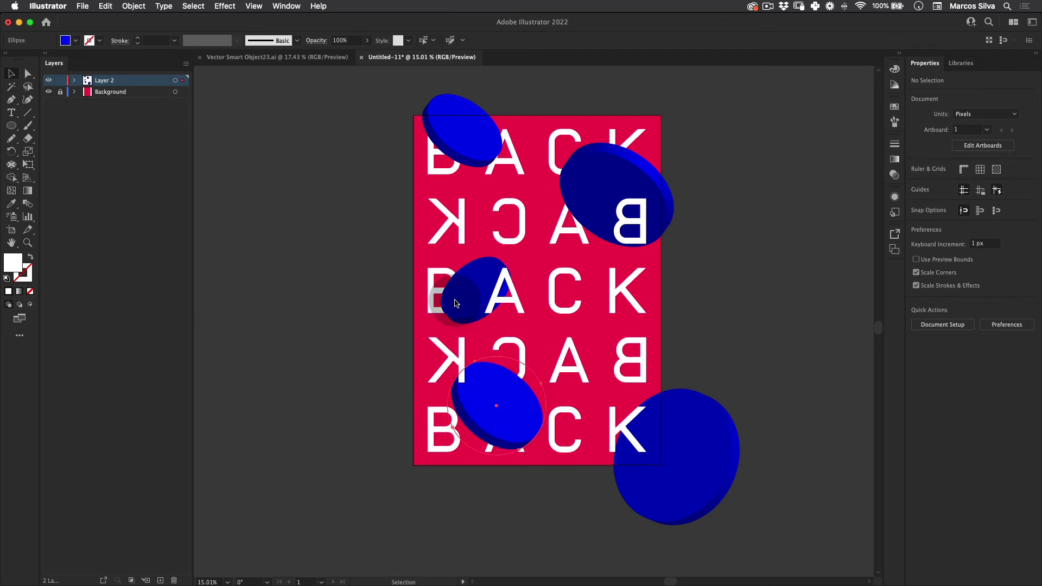
mouse_move(455, 299)
left_mouse_down()
mouse_move(474, 289)
mouse_move(473, 303)
mouse_move(470, 293)
left_mouse_up()
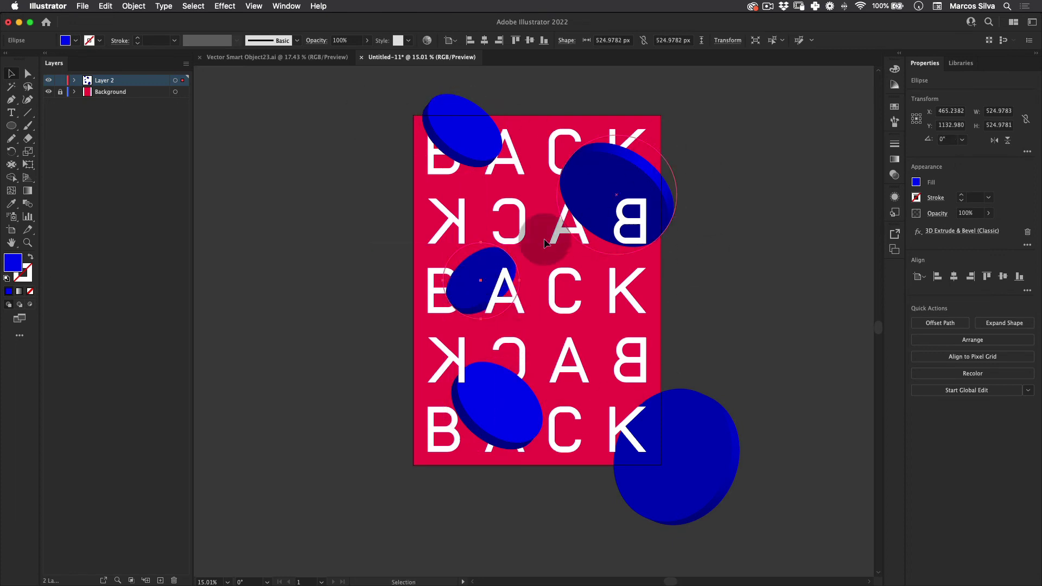
left_click(502, 423)
left_click_drag(502, 422, 496, 431)
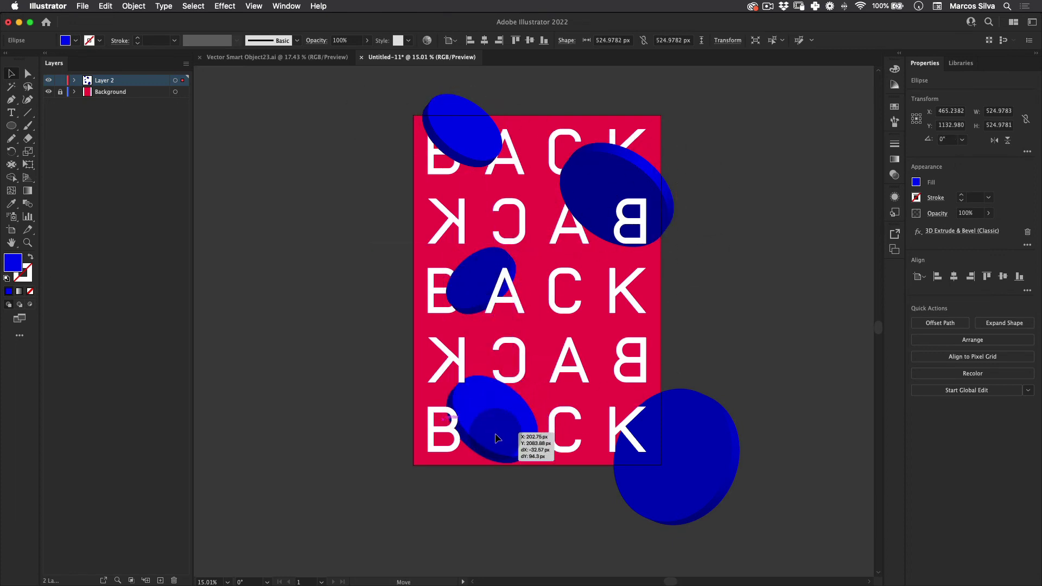
left_click_drag(705, 451, 712, 410)
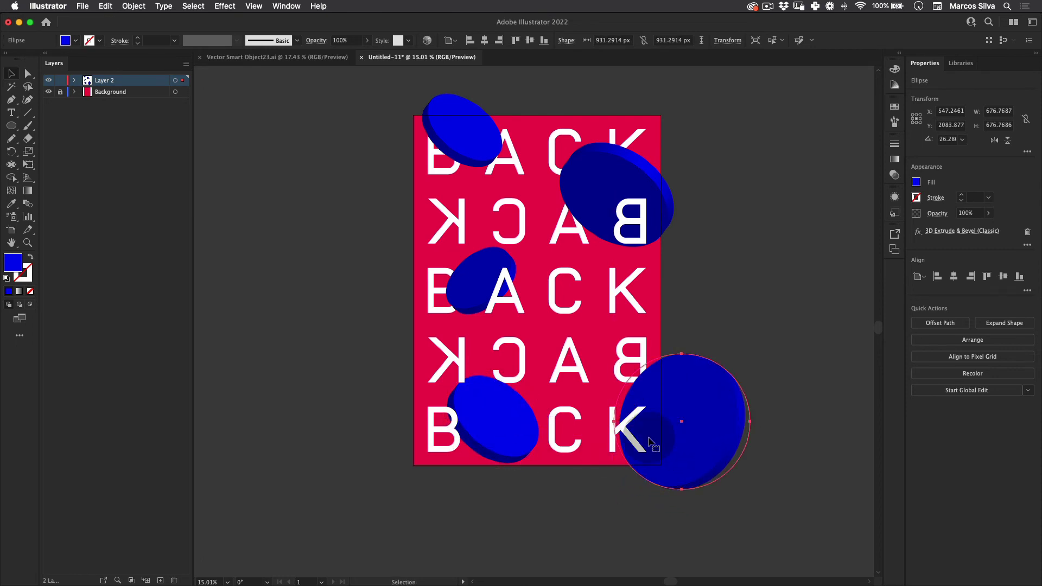
left_click(508, 495)
Enlarge the middle disc to about 798 px wide and place it around X 602, Y 1103 px
left_click_drag(492, 283, 497, 289)
key("e")
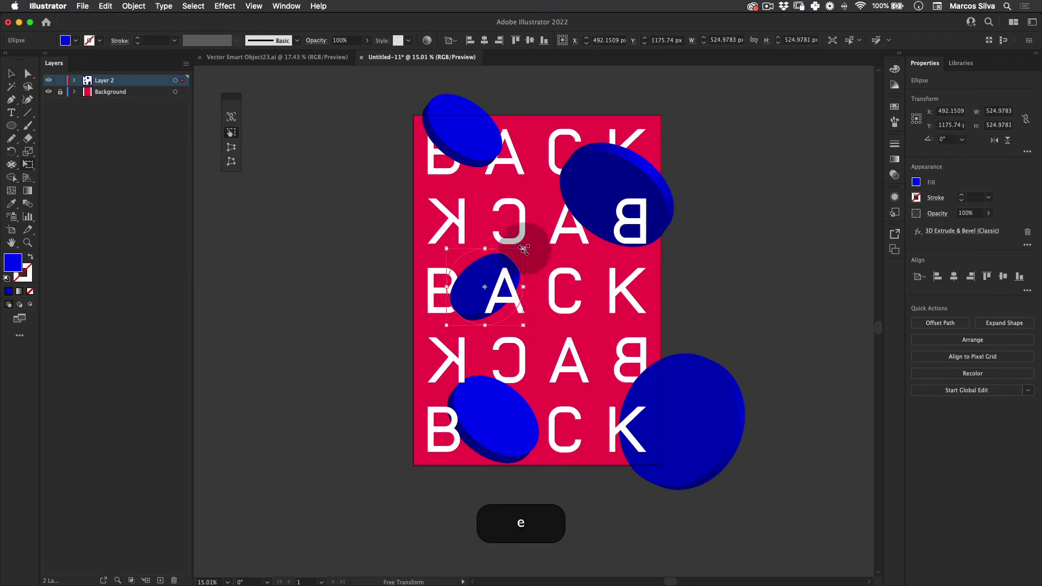
left_click_drag(523, 248, 549, 235)
left_click_drag(517, 266, 532, 250)
key("v")
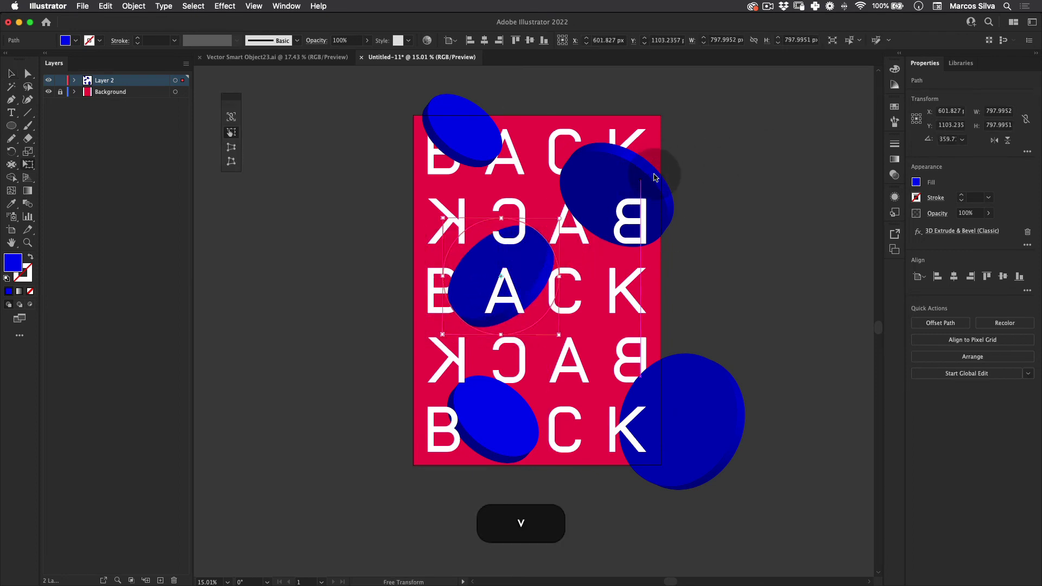
Scale down the upper-right disc proportionally, keeping it behind the second row's letter B
left_click(654, 174)
key("e")
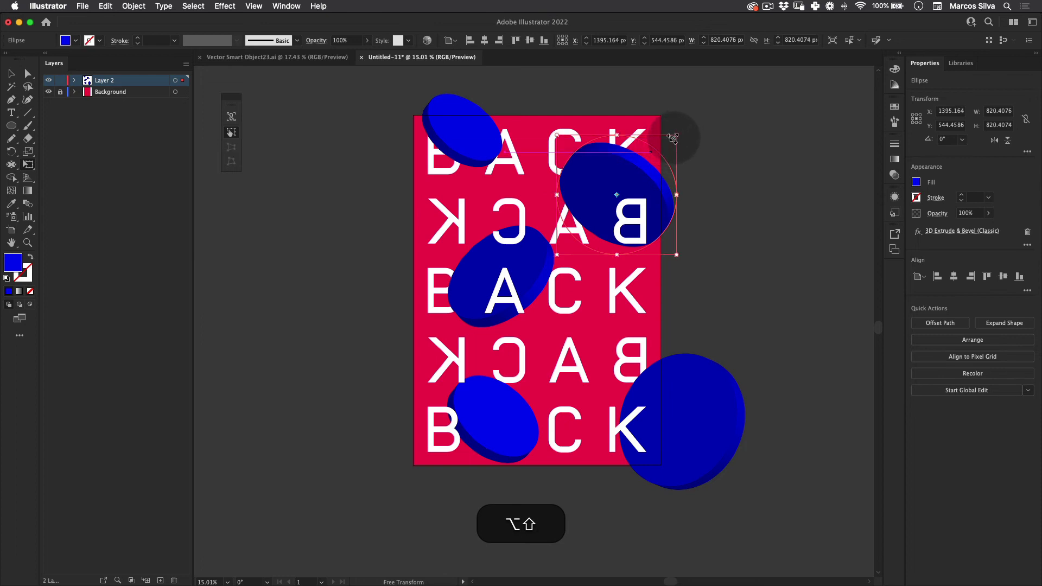
left_click_drag(672, 139, 640, 193)
key("v")
left_click(752, 152)
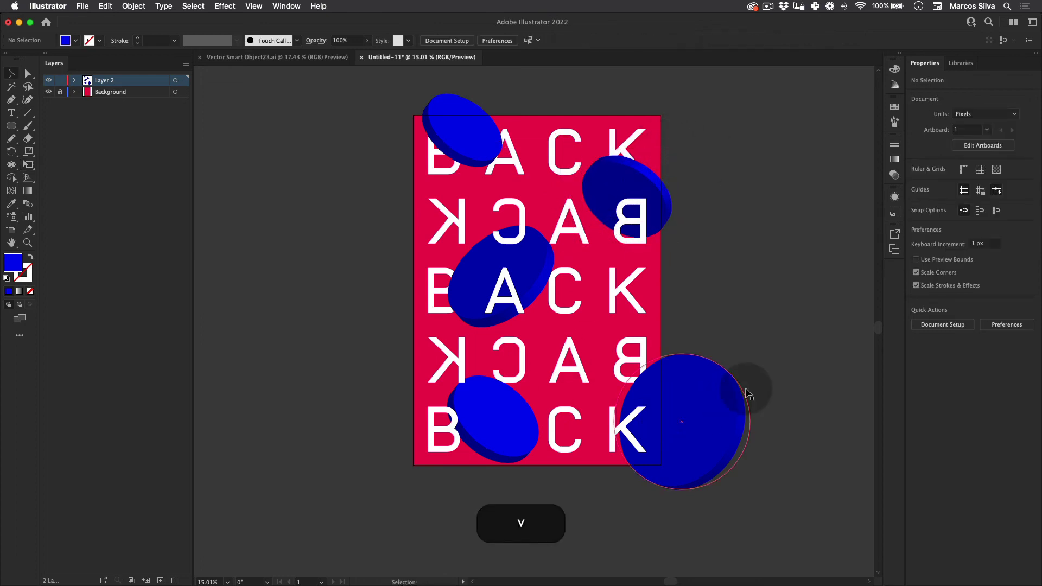
Unlock the Background layer and copy its 1700 × 2400 px red rectangle
key("space")
left_click_drag(534, 173, 538, 199)
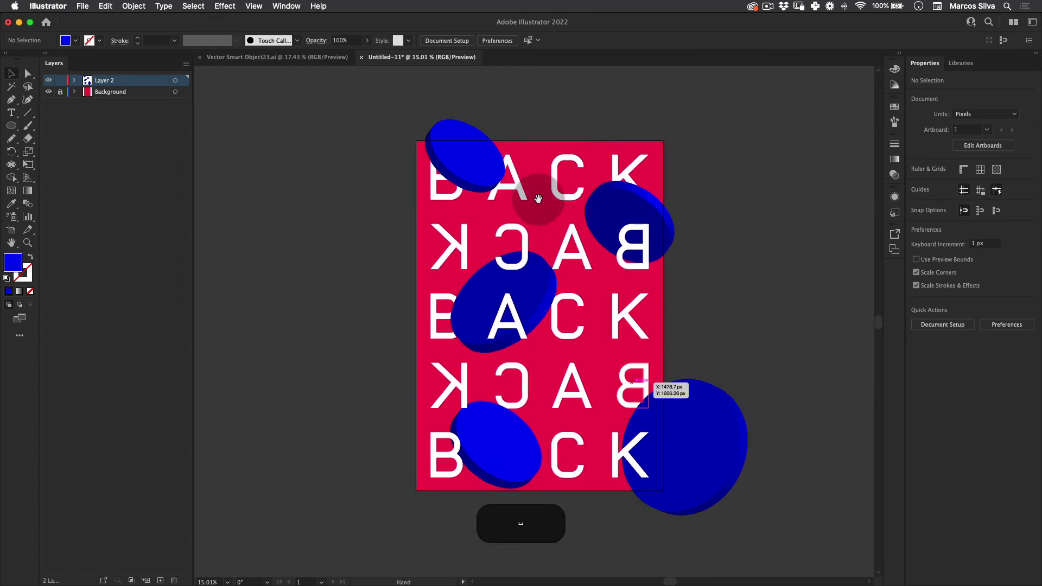
key("v")
key("space")
mouse_move(510, 313)
left_mouse_down()
mouse_move(440, 220)
mouse_move(499, 296)
left_mouse_up()
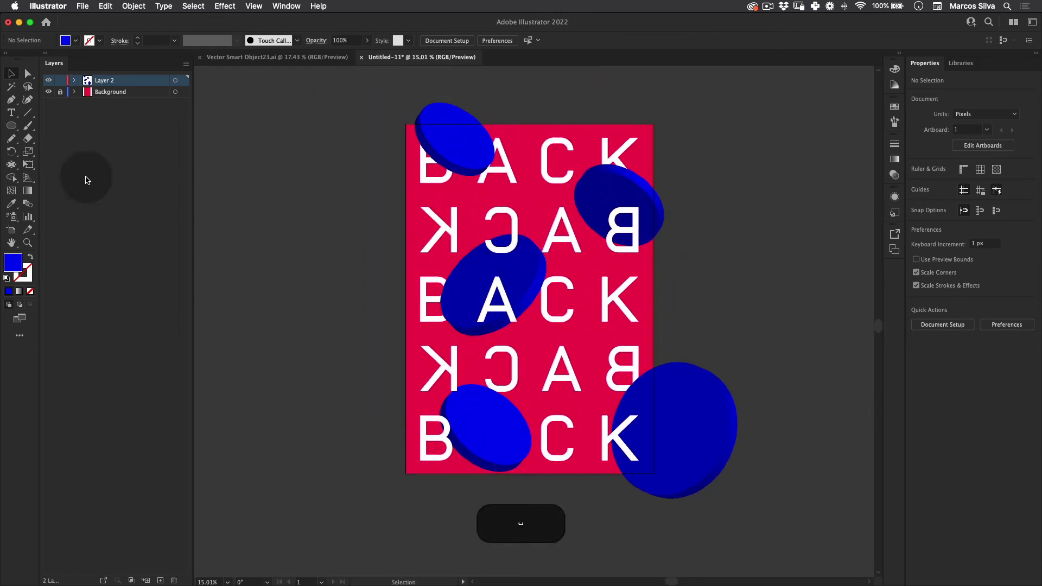
left_click(61, 92)
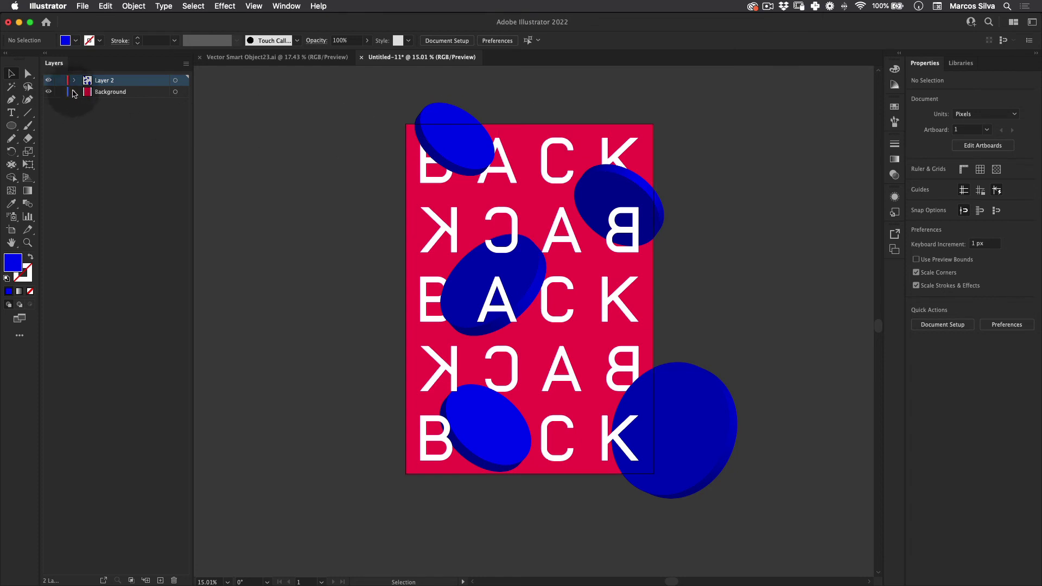
left_click(103, 91)
left_click(571, 140)
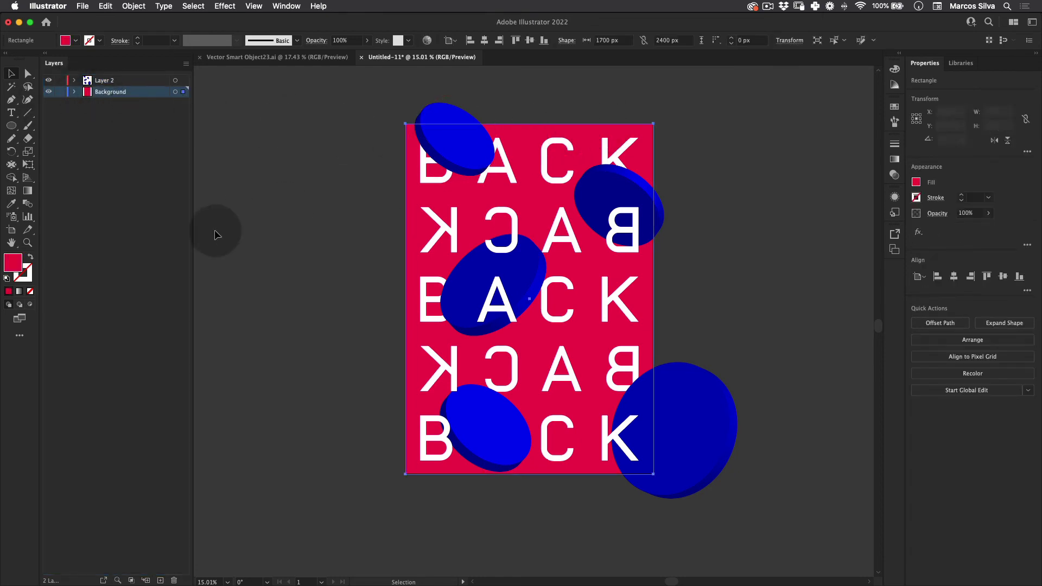
key("super+c")
Relock the Background layer and paste the copied red rectangle in place on Layer 2
left_click(59, 93)
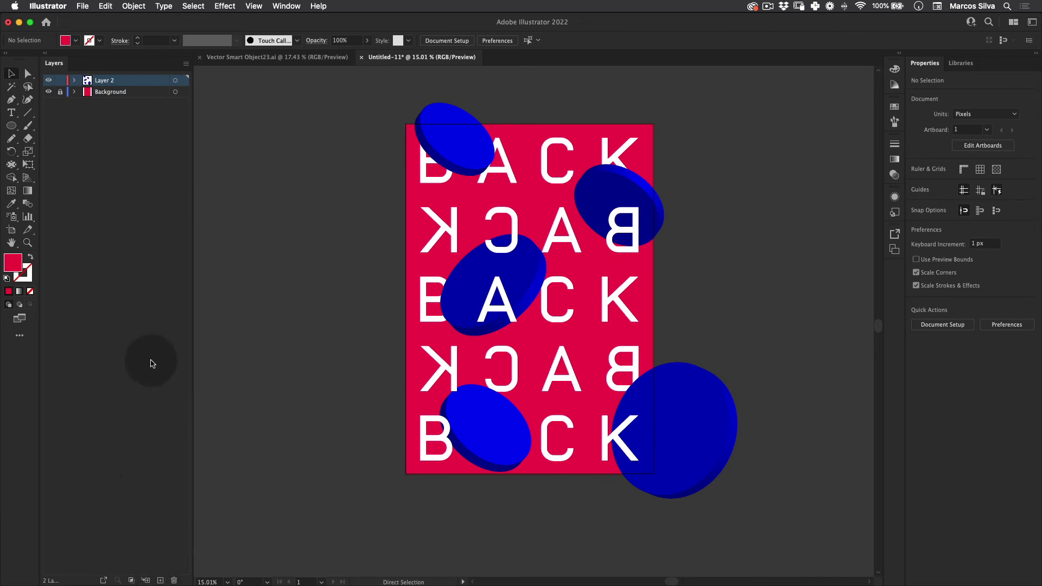
left_click(105, 6)
left_click(145, 99)
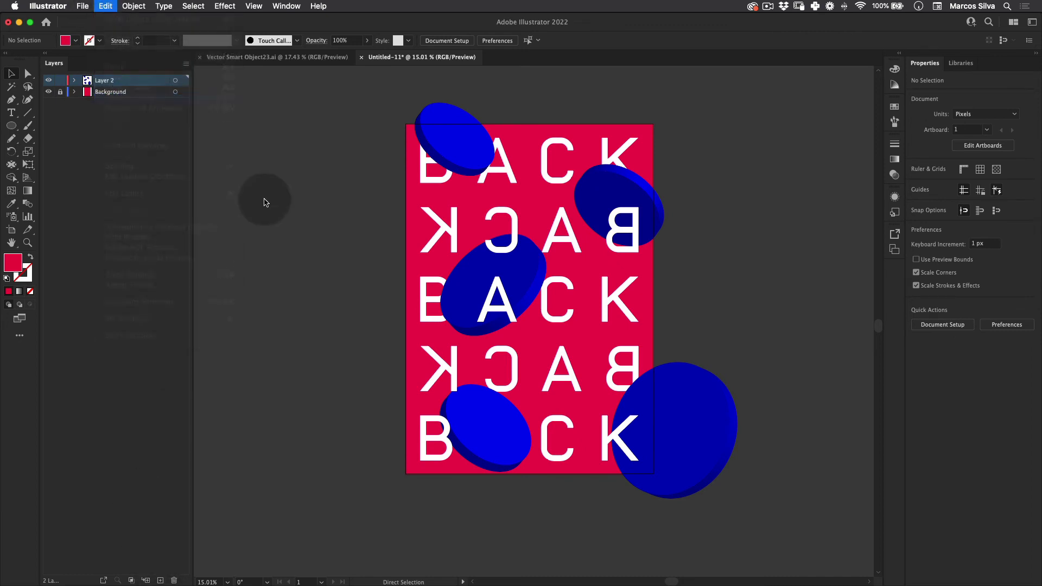
Make a clipping mask from the pasted rectangle and the bottom-right, upper-right and top-left discs that overhang the poster
left_click(719, 429, "shift")
left_click(663, 210, "shift")
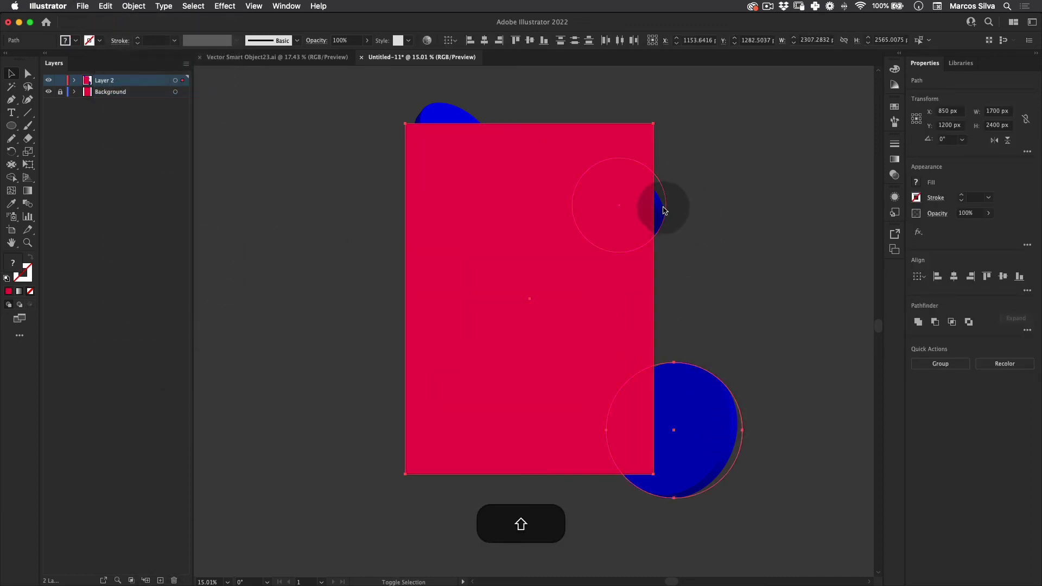
left_click(446, 116, "shift")
right_click(451, 111)
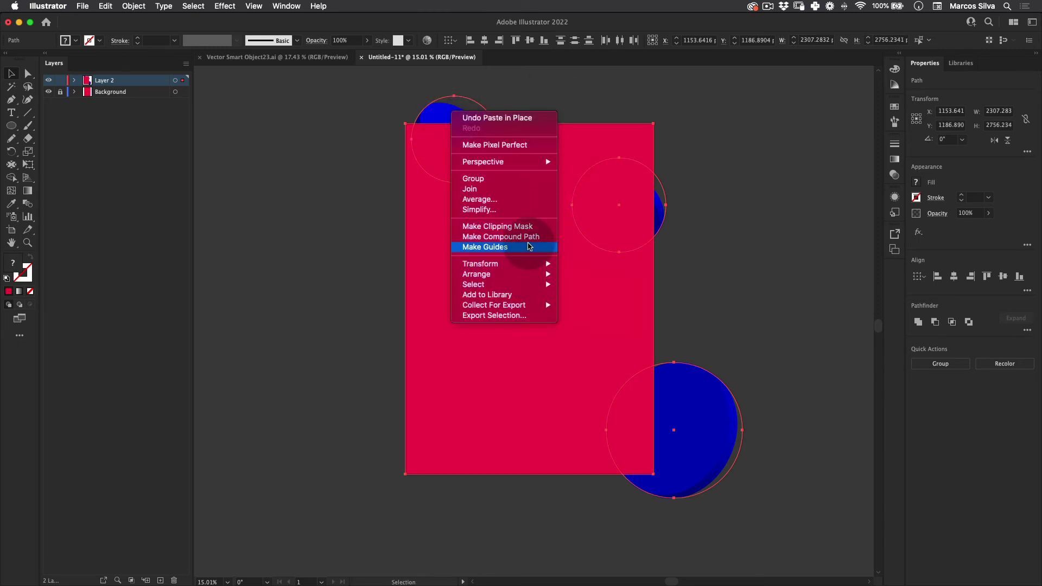
left_click(511, 233)
left_click(266, 382)
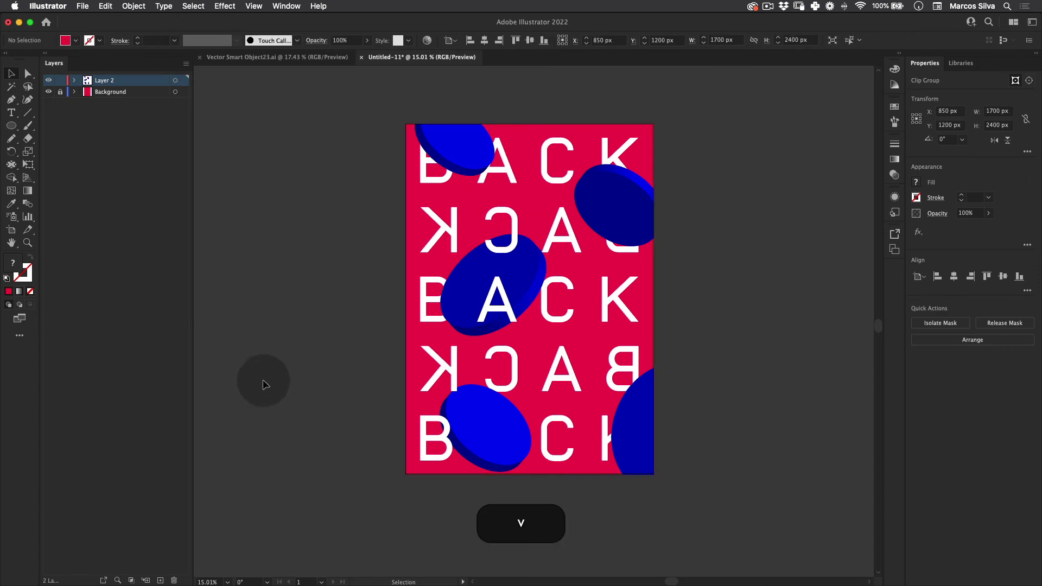
Unlock the Background layer and scale all the artwork down proportionally around its centre, leaving a border inside the artboard
mouse_move(476, 584)
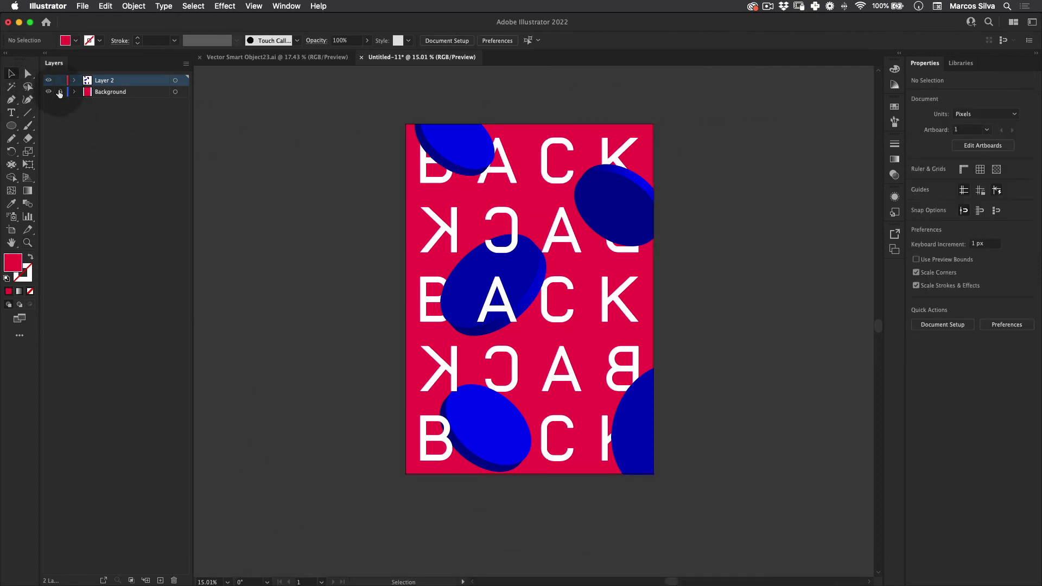
left_click_drag(731, 106, 248, 551)
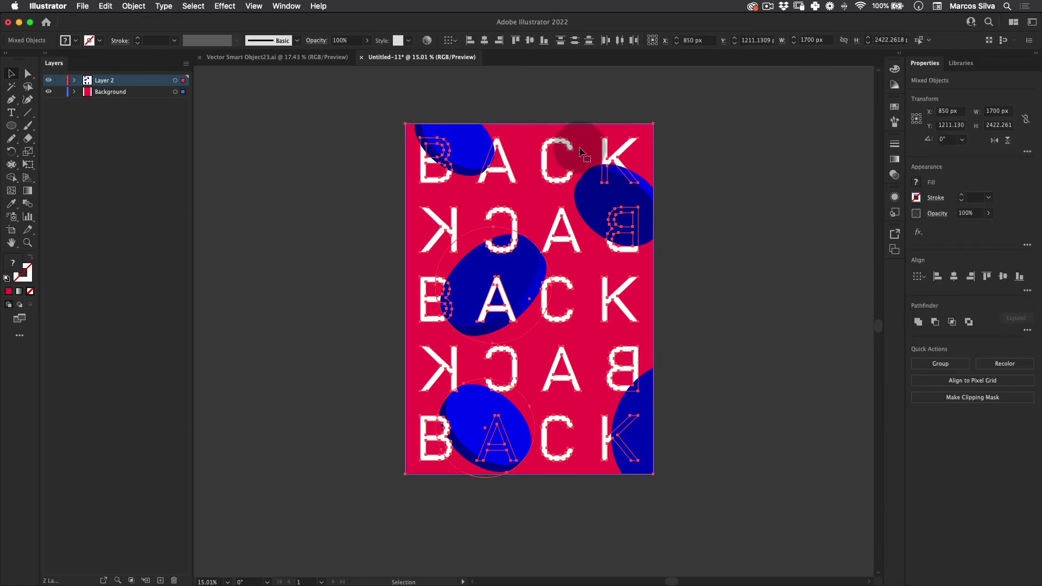
key("e")
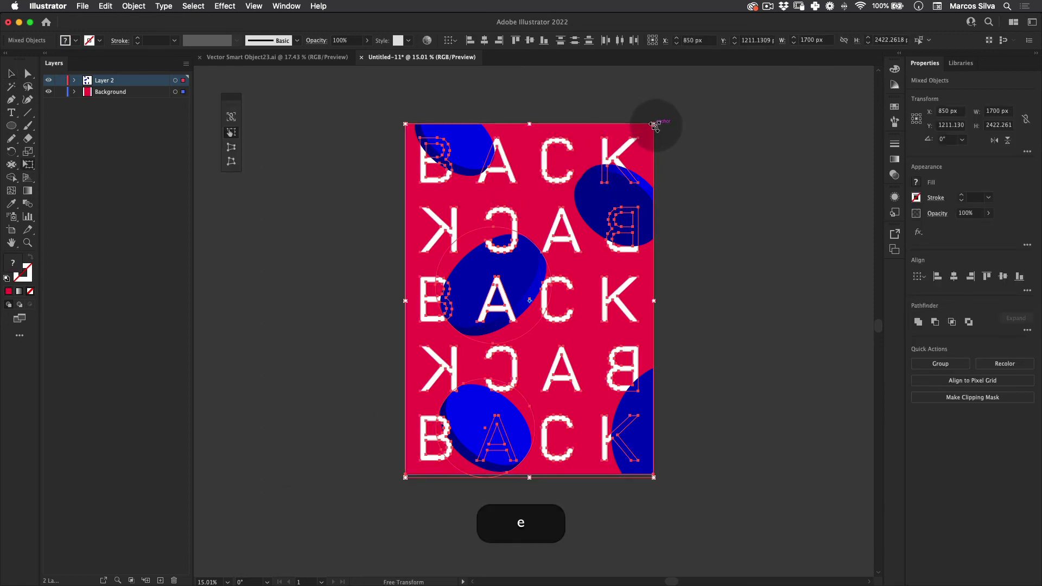
key("alt")
mouse_move(653, 124)
left_mouse_down()
mouse_move(625, 144)
mouse_move(643, 134)
left_mouse_up()
key("v")
left_click(484, 120)
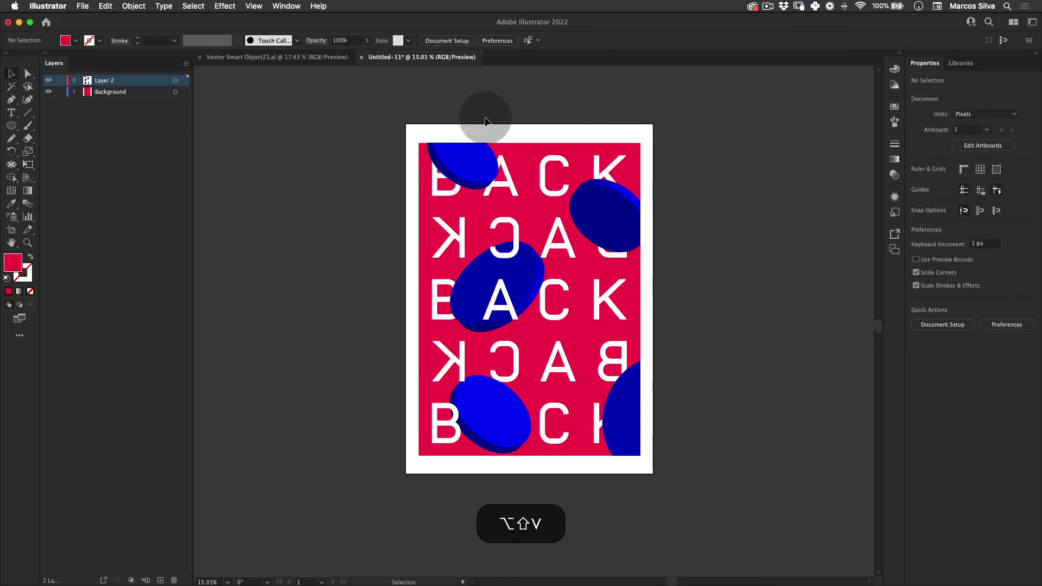
Create a new layer and place it below the Background layer
scroll(484, 120, "right", 2)
scroll(485, 120, "up", 1)
left_click(107, 91)
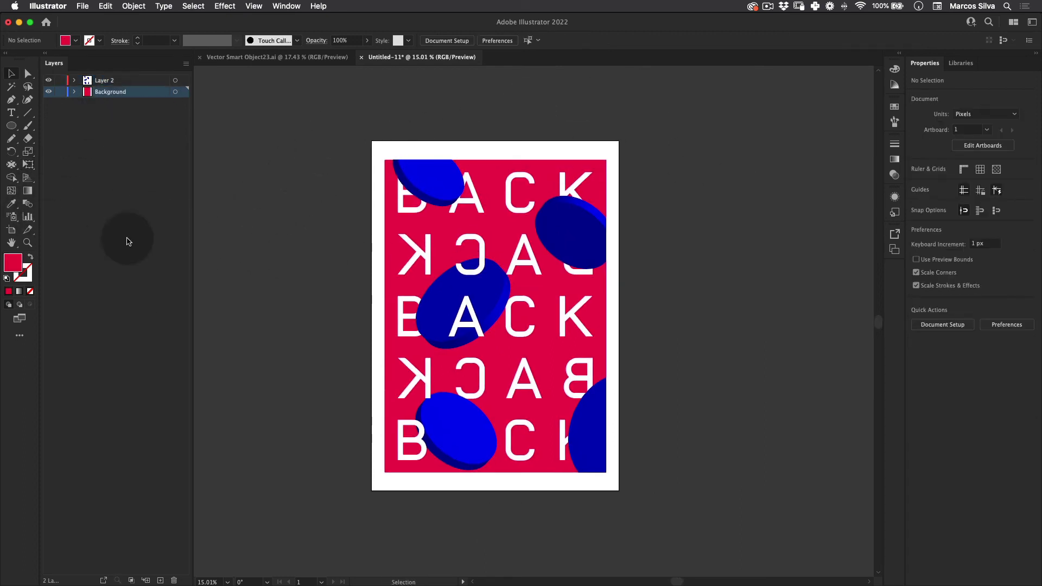
left_click(160, 581)
left_click_drag(105, 92, 104, 114)
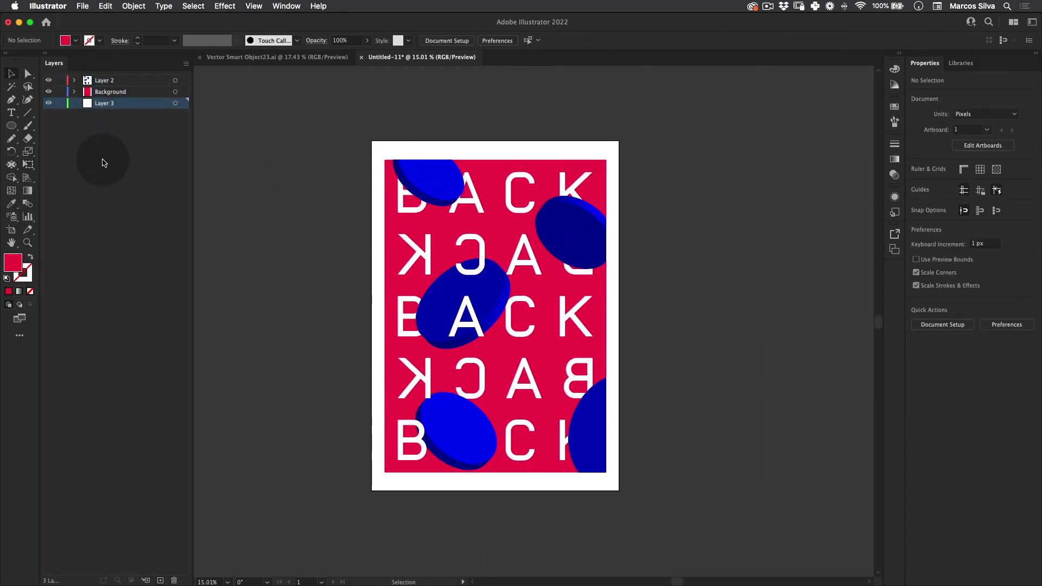
Draw a 1700 × 2400 px rectangle covering the artboard on the new bottom layer and fill it with 0F0F0F
left_click_drag(11, 126, 32, 121)
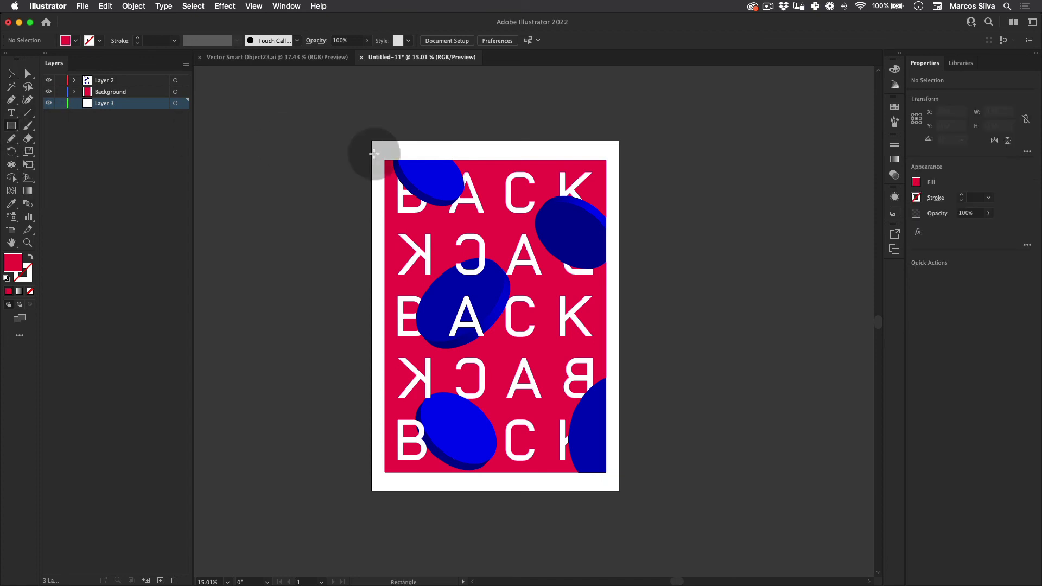
left_click_drag(371, 141, 620, 490)
double_click(13, 263)
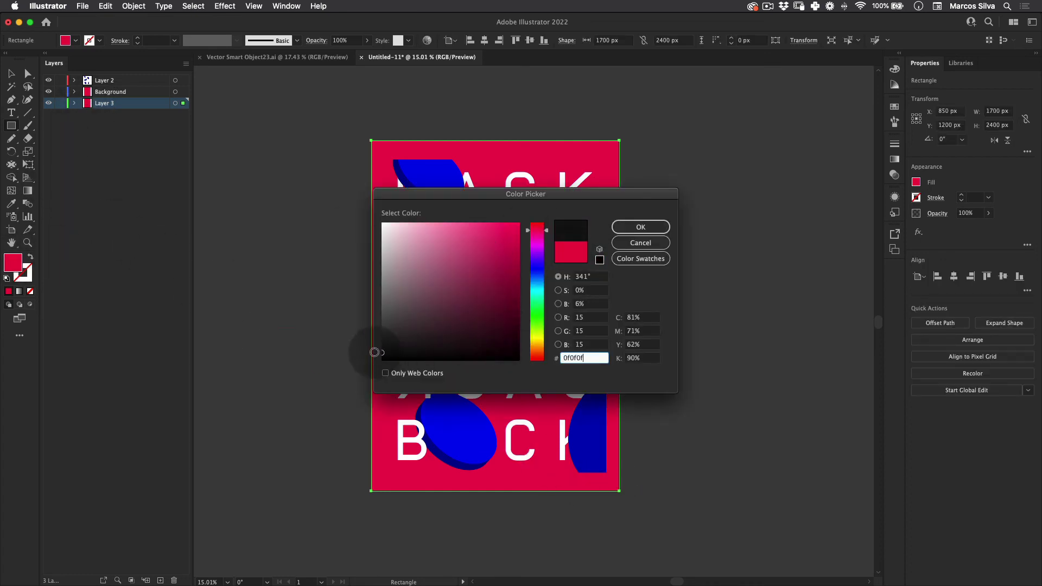
key("Return")
key("v")
left_click(345, 575)
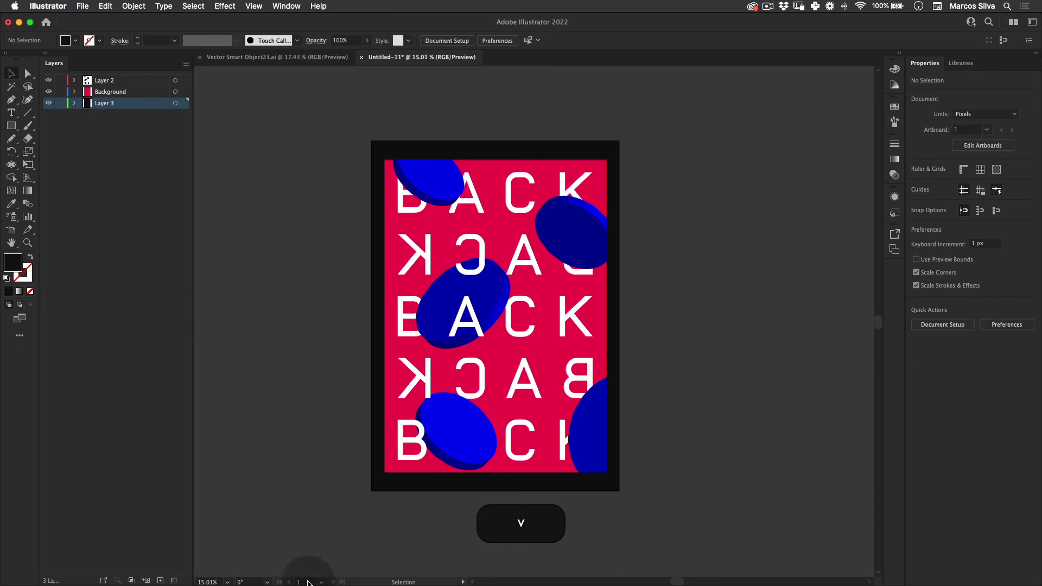
Examine the framed poster's artwork and near-black border at different magnifications
key("space")
left_click_drag(370, 446, 367, 451)
key("z")
left_click_drag(511, 343, 572, 326)
key("z")
left_click_drag(688, 266, 637, 280)
key("z")
left_click_drag(639, 317, 666, 304)
key("space")
left_click_drag(666, 304, 654, 322)
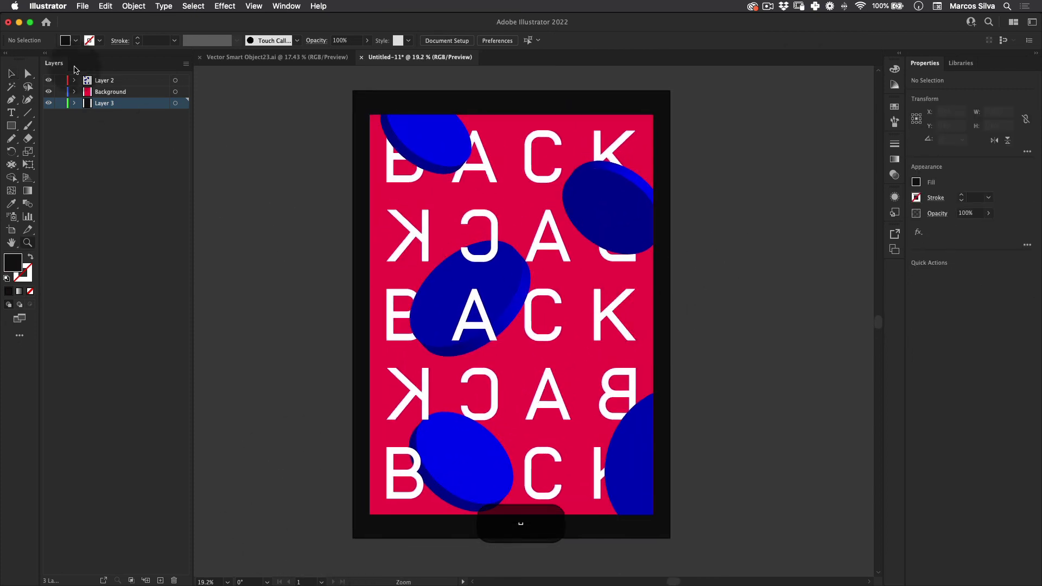
Create a new layer above all others and draw a 1700 × 2400 px near-black rectangle on it covering the artboard
left_click(106, 81)
left_click(161, 580)
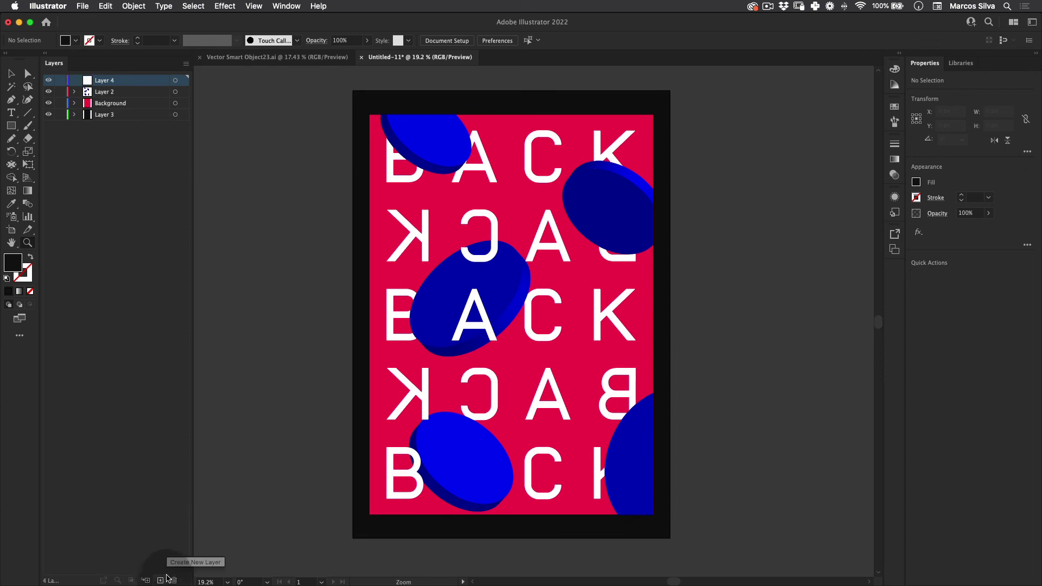
left_click(11, 125)
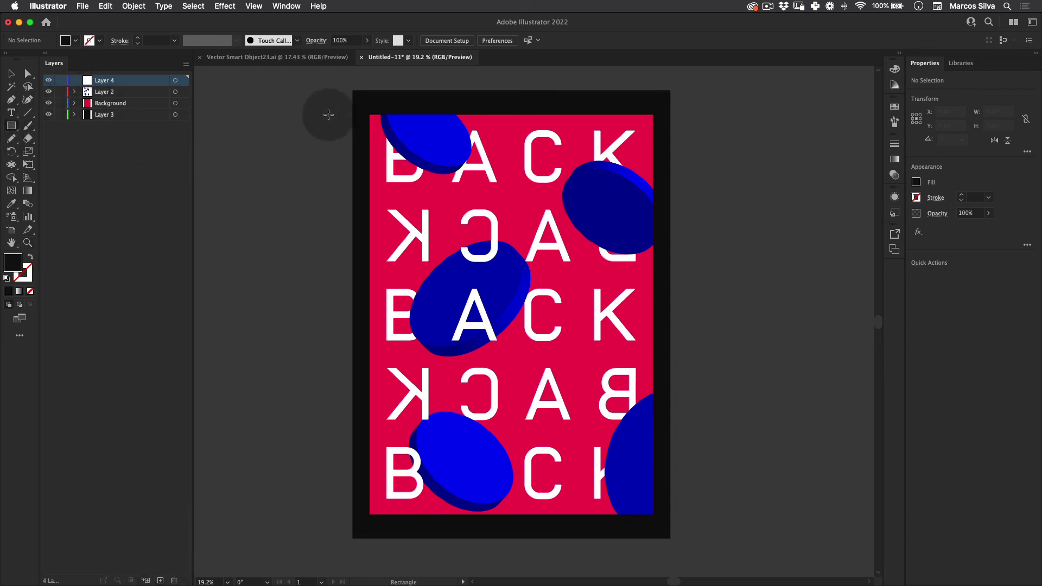
mouse_move(351, 93)
left_mouse_down()
mouse_move(485, 225)
mouse_move(700, 519)
mouse_move(364, 298)
mouse_move(270, 177)
mouse_move(421, 282)
mouse_move(470, 234)
mouse_move(676, 508)
mouse_move(671, 539)
left_mouse_up()
Apply a Grain texture effect to the new rectangle with intensity 0, contrast 15 and the Stippled grain type
left_click(224, 6)
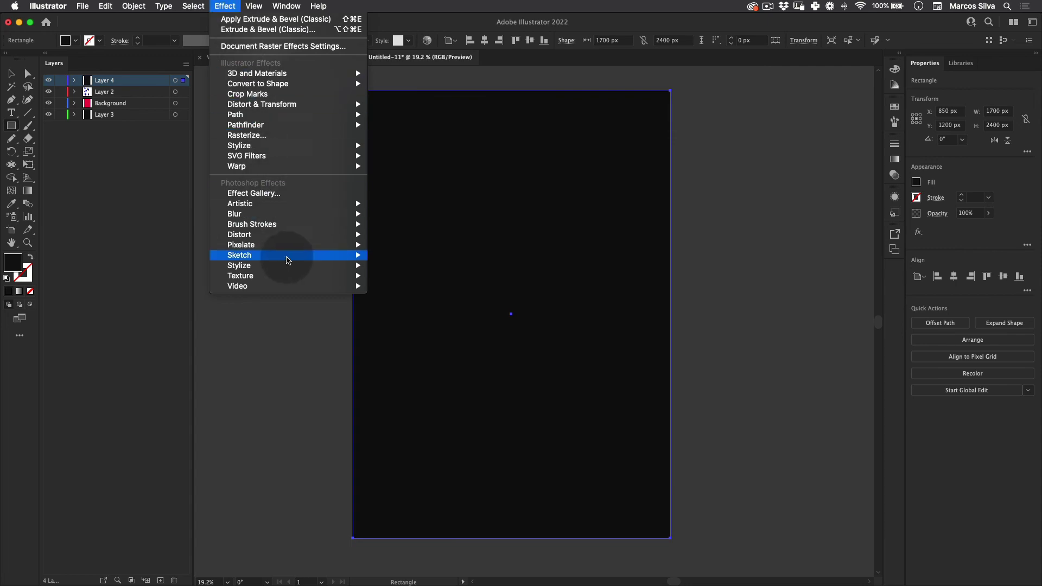
mouse_move(321, 276)
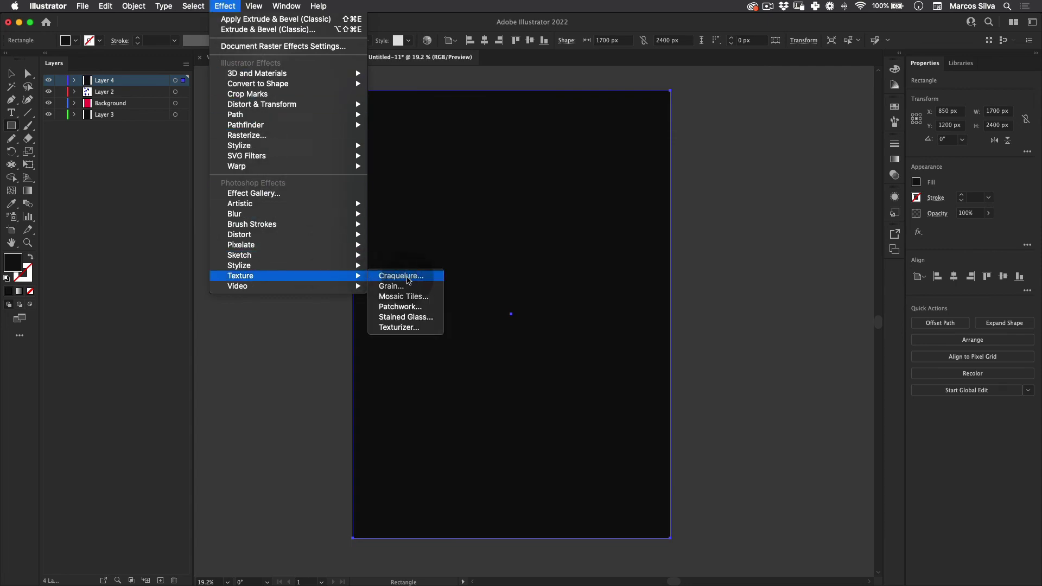
left_click(410, 286)
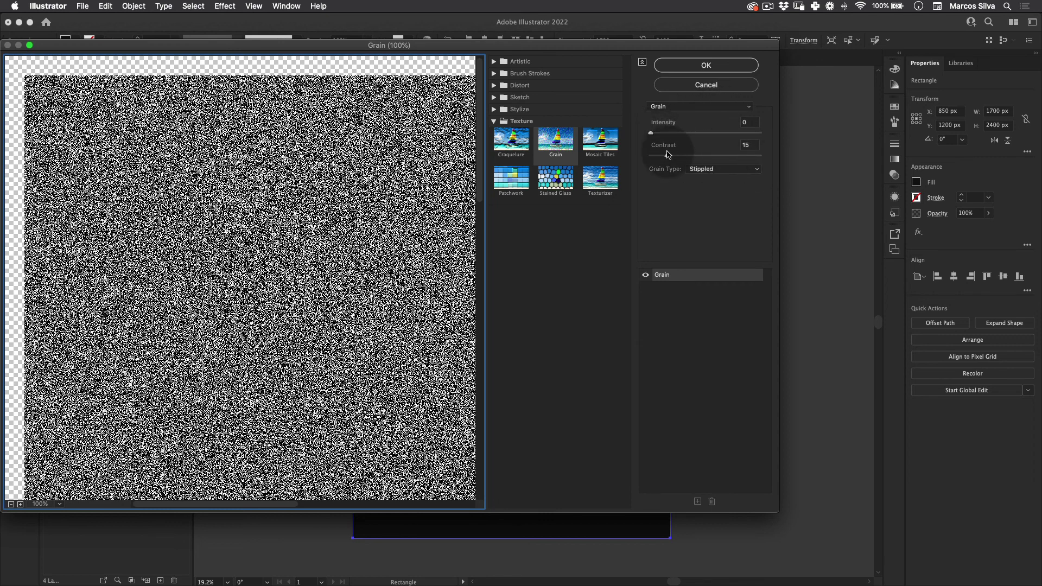
left_click(711, 67)
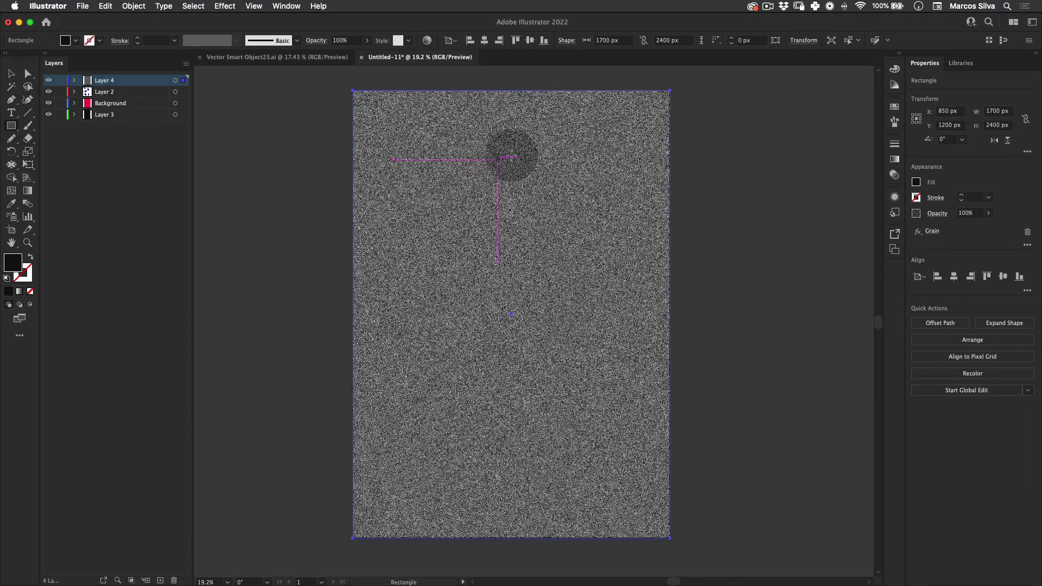
key("v")
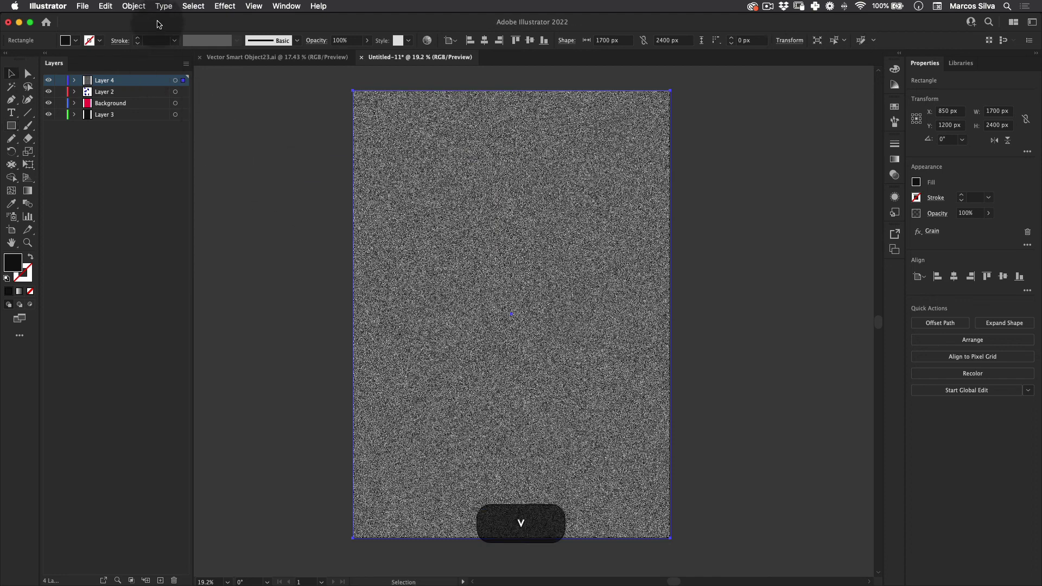
Set the grain rectangle's blending mode to Screen and lower its opacity to 9%
left_click(318, 41)
left_click(226, 58)
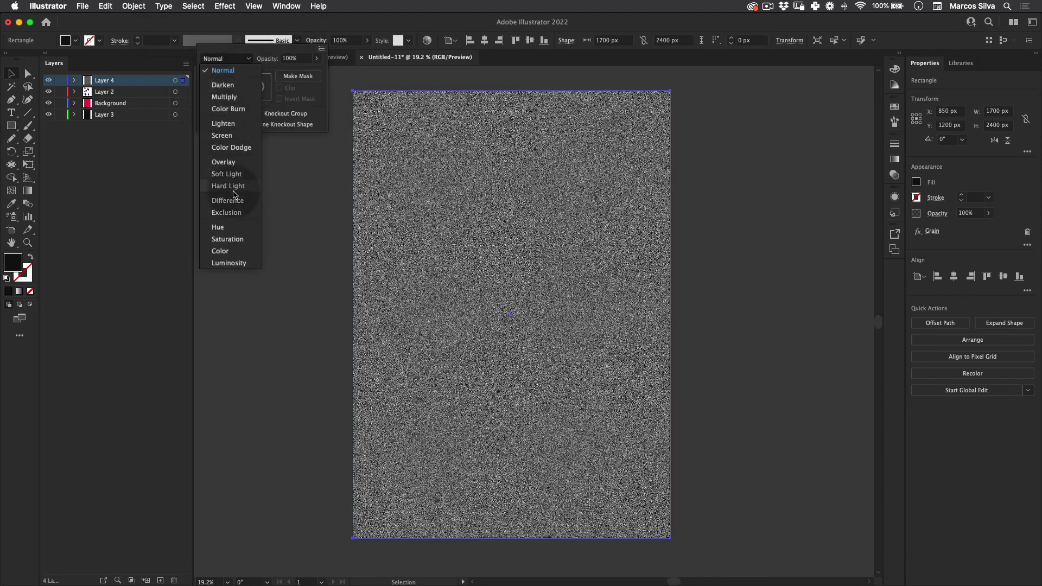
left_click(222, 135)
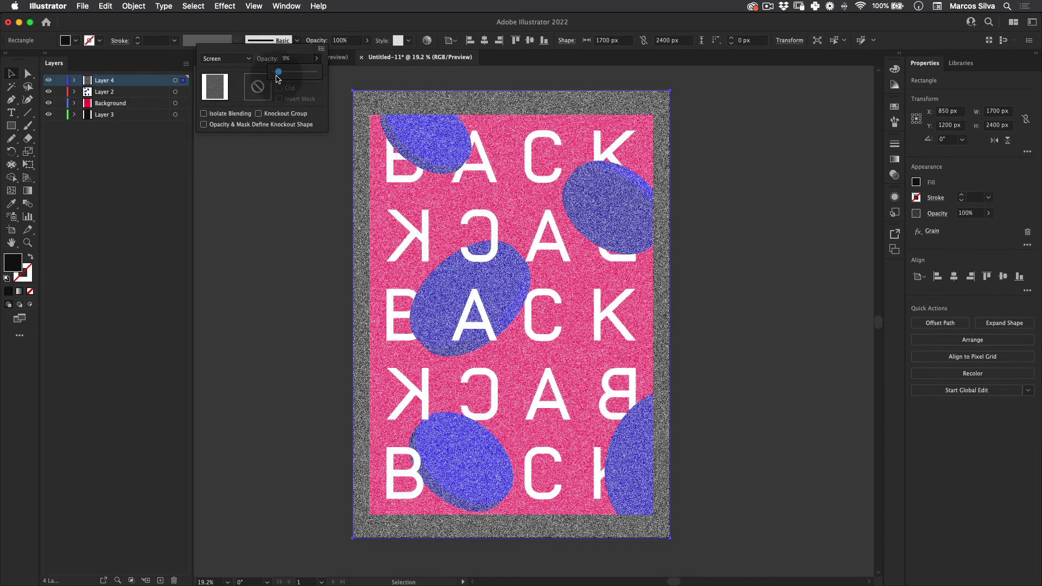
left_click_drag(277, 77, 274, 75)
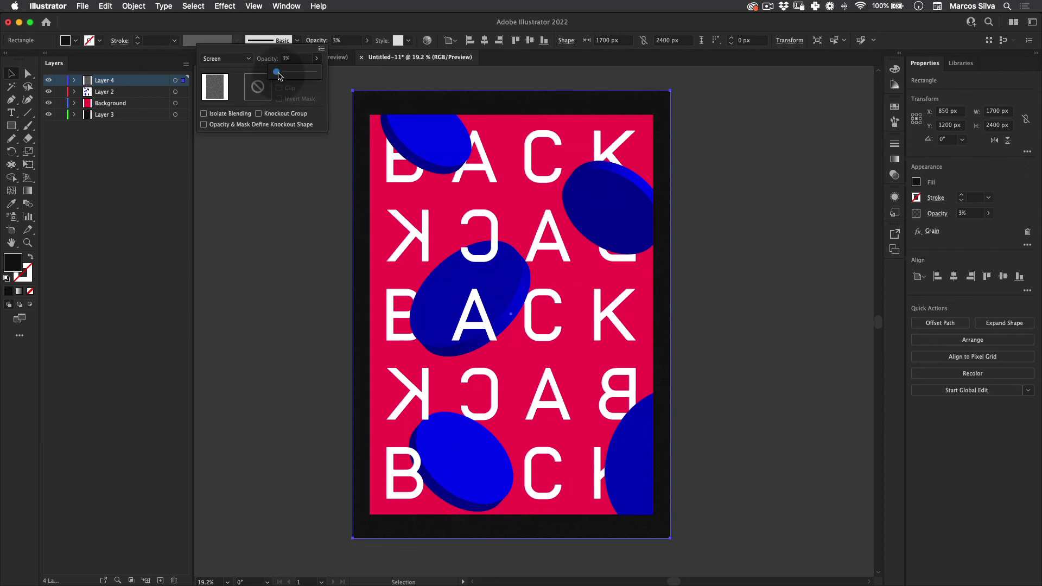
type("z")
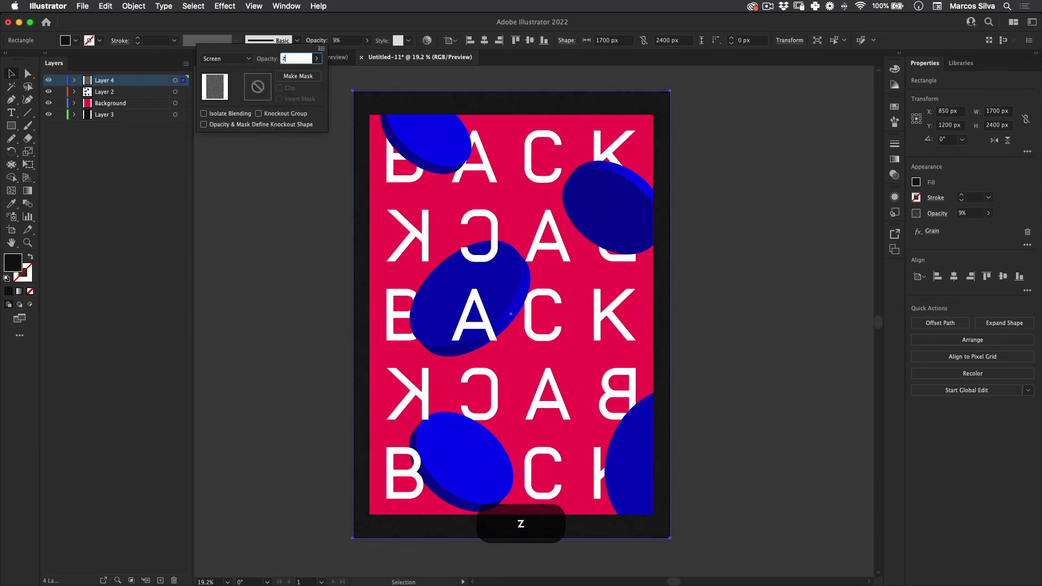
left_click(358, 239)
Examine the grain texture up close over the letters, the blue discs and the dark border
key("z")
left_click_drag(458, 223, 649, 191)
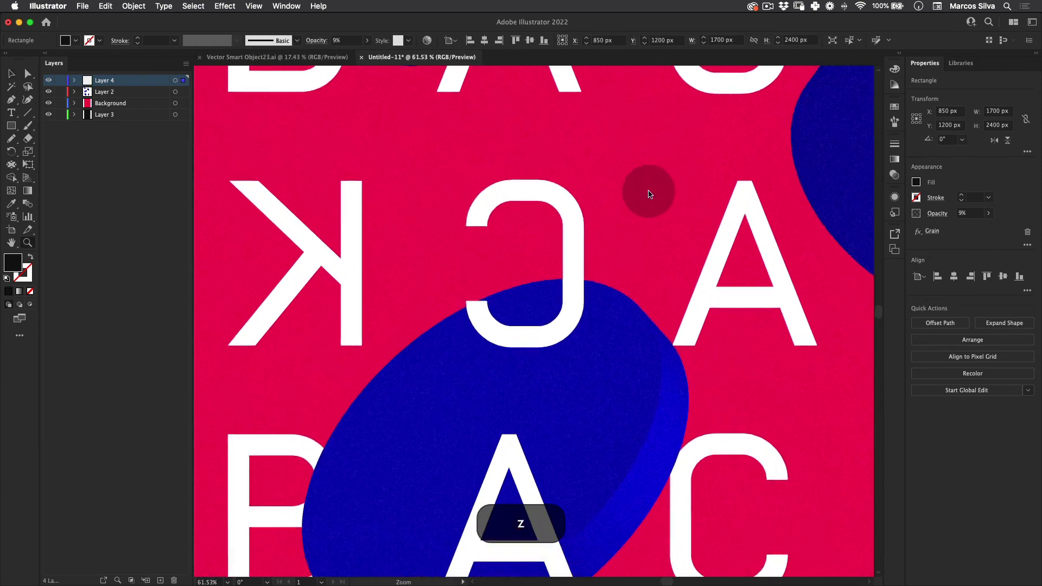
left_click_drag(582, 171, 483, 188)
left_click_drag(528, 288, 350, 173)
key("z")
left_click_drag(367, 241, 401, 244)
key("z")
key("space")
left_click_drag(353, 248, 540, 230)
key("z")
left_click_drag(389, 256, 569, 228)
Raise the grain rectangle's opacity to 14%
key("v")
left_click(367, 40)
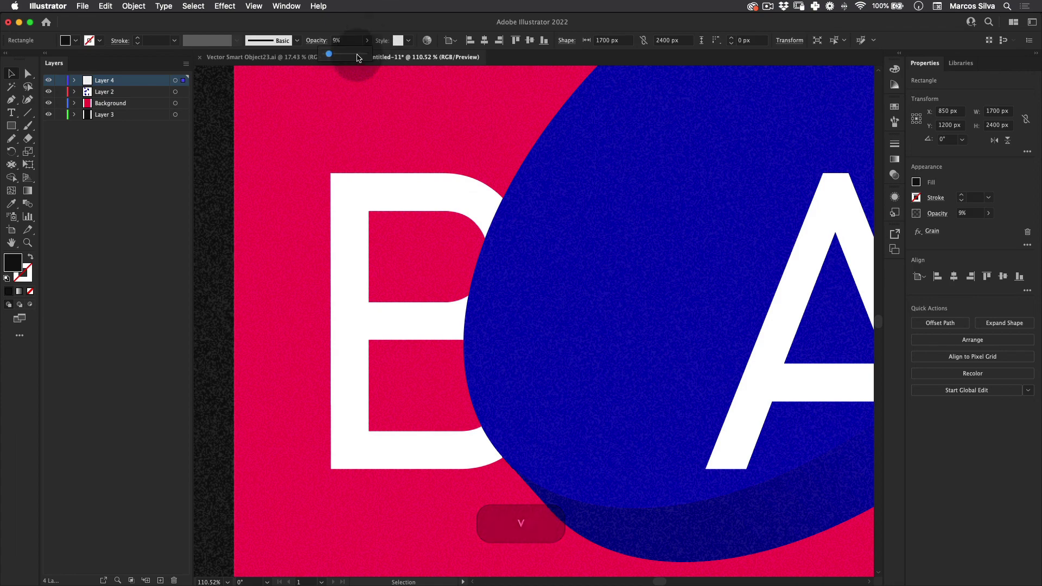
left_click_drag(335, 55, 331, 55)
key("z")
left_click_drag(565, 149, 393, 196)
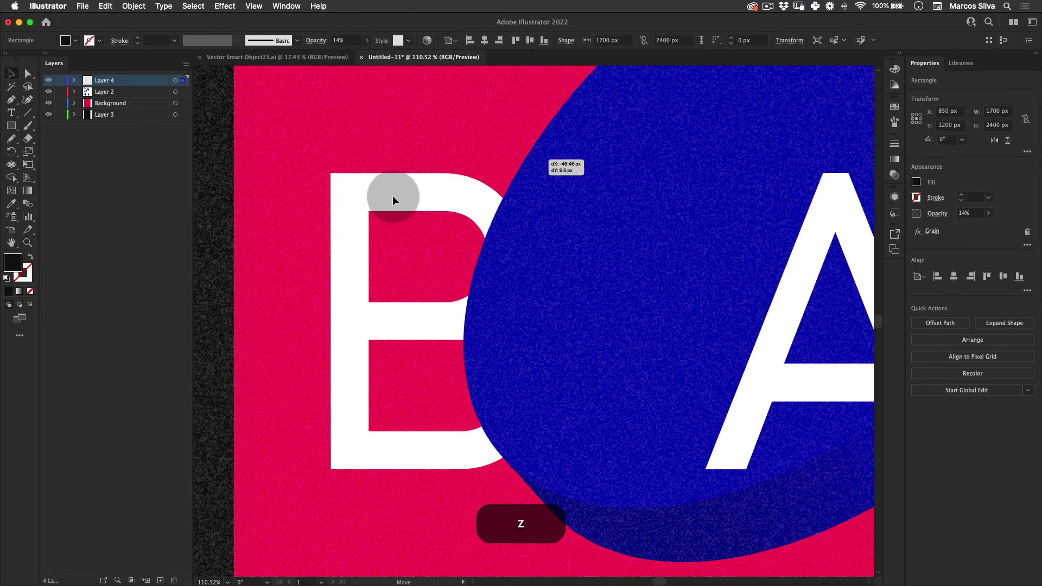
left_click_drag(545, 184, 545, 185)
key("super+z")
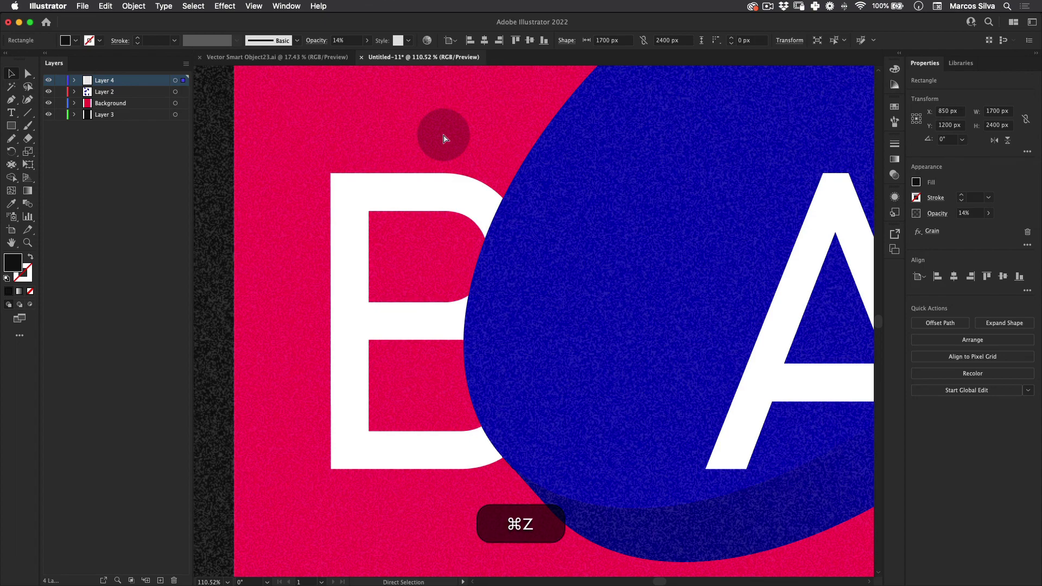
Deselect the grain rectangle and examine the whole poster with its grain overlay
key("super+minus")
key("super+minus")
key("super+minus")
key("super+minus")
key("super+minus")
key("super+minus")
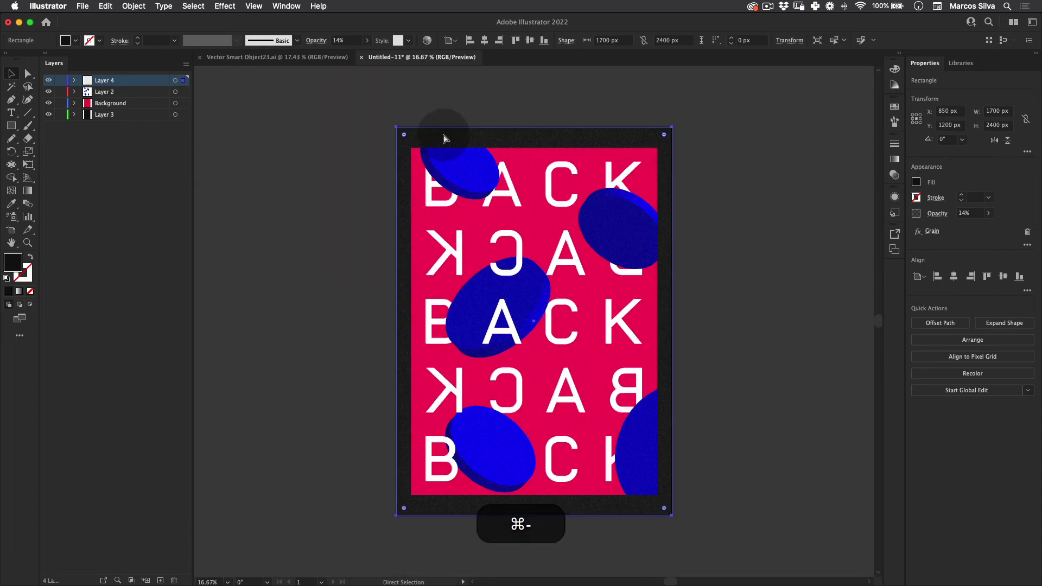
key("super+space")
left_click_drag(359, 328, 357, 328)
key("v")
left_click(280, 333)
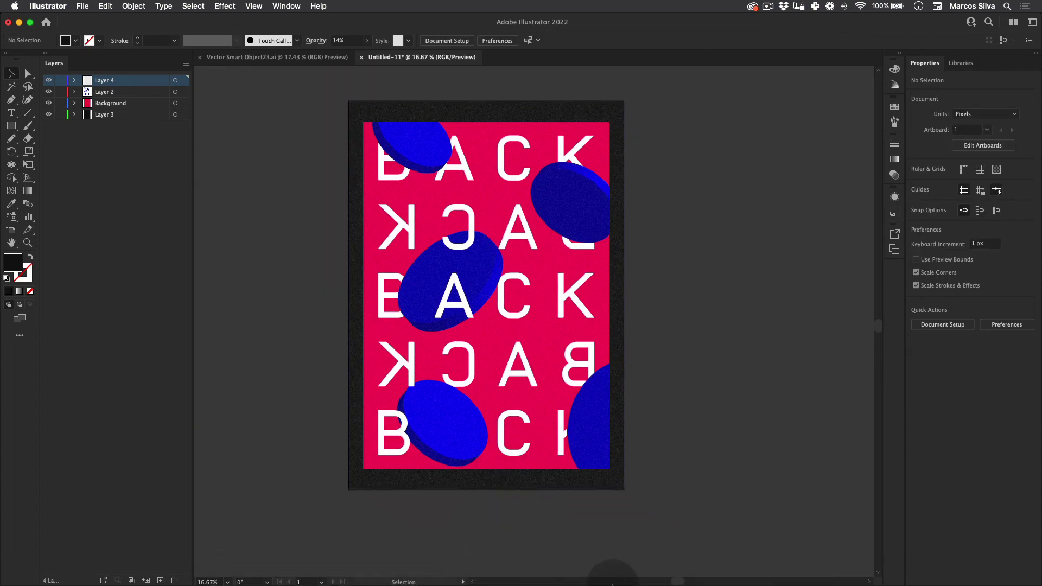
mouse_move(622, 585)
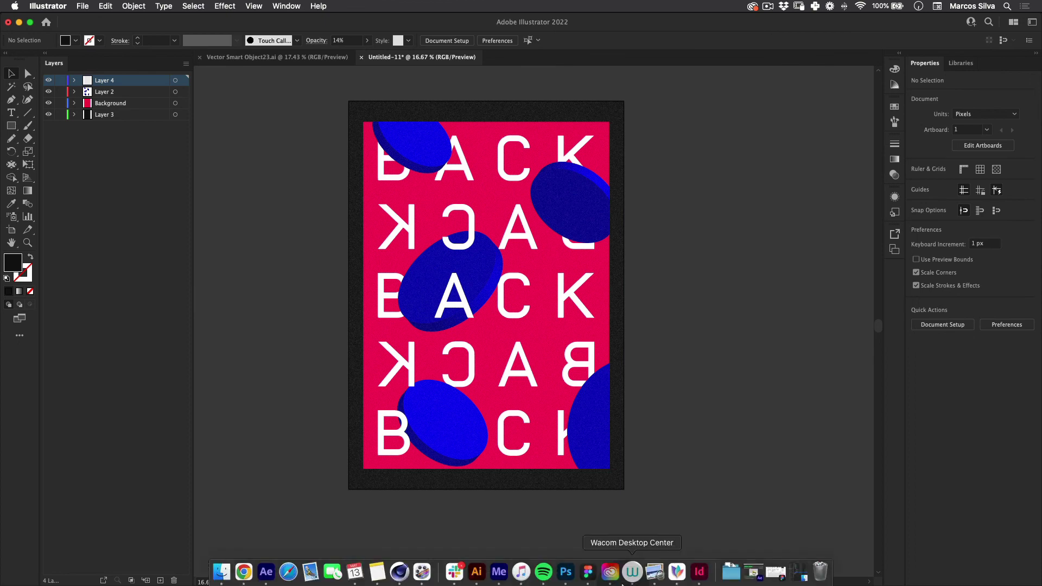